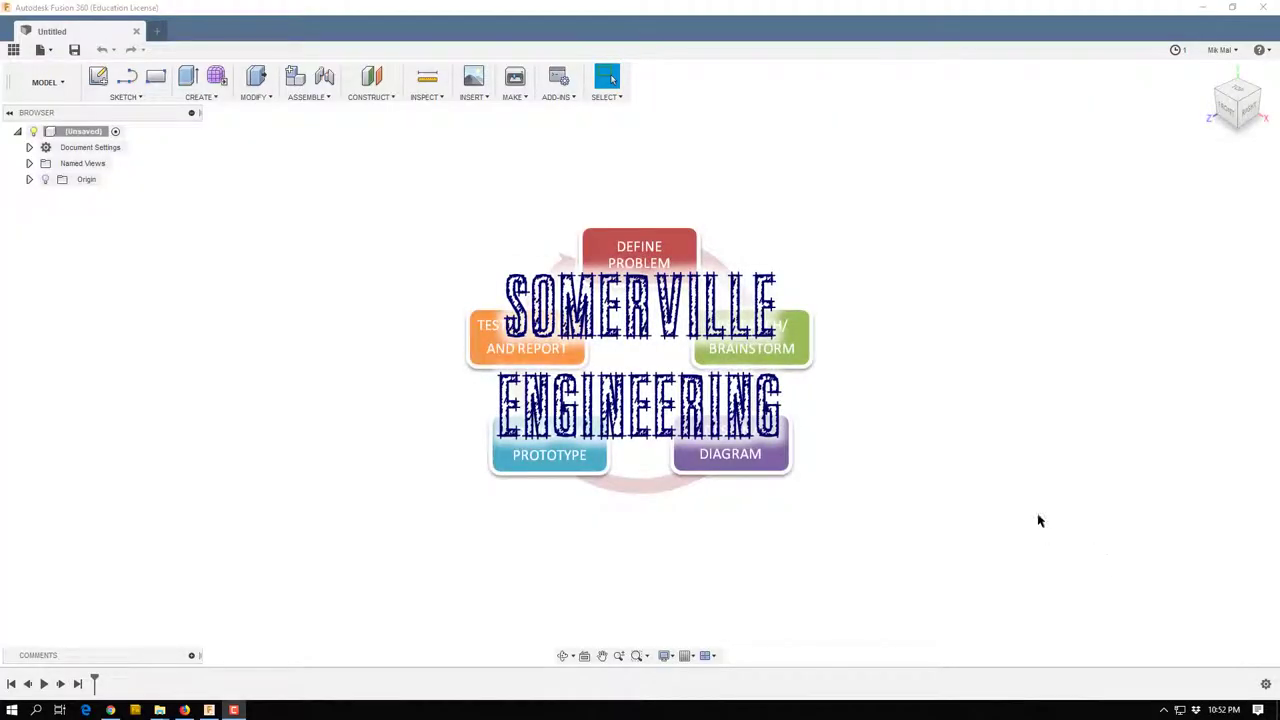
Start a sketch on the YZ plane and draw a 70 mm vertical line up from the origin.
left_click(105, 85)
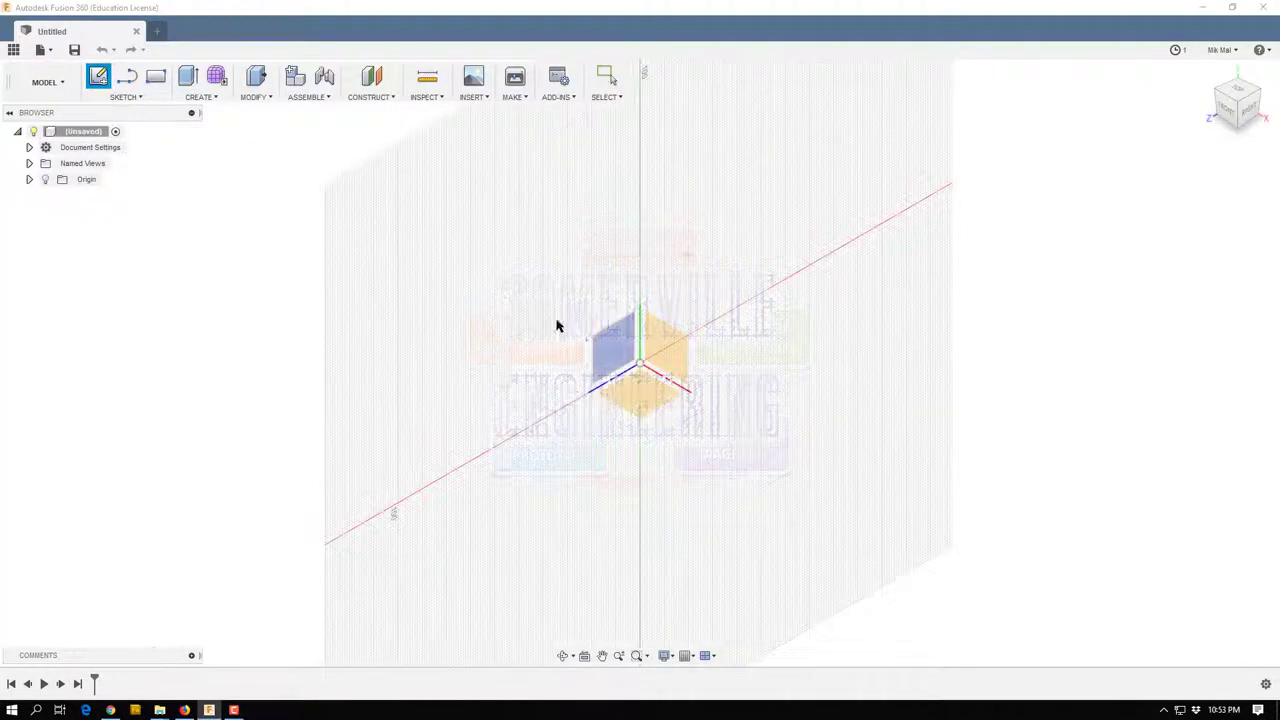
left_click(609, 349)
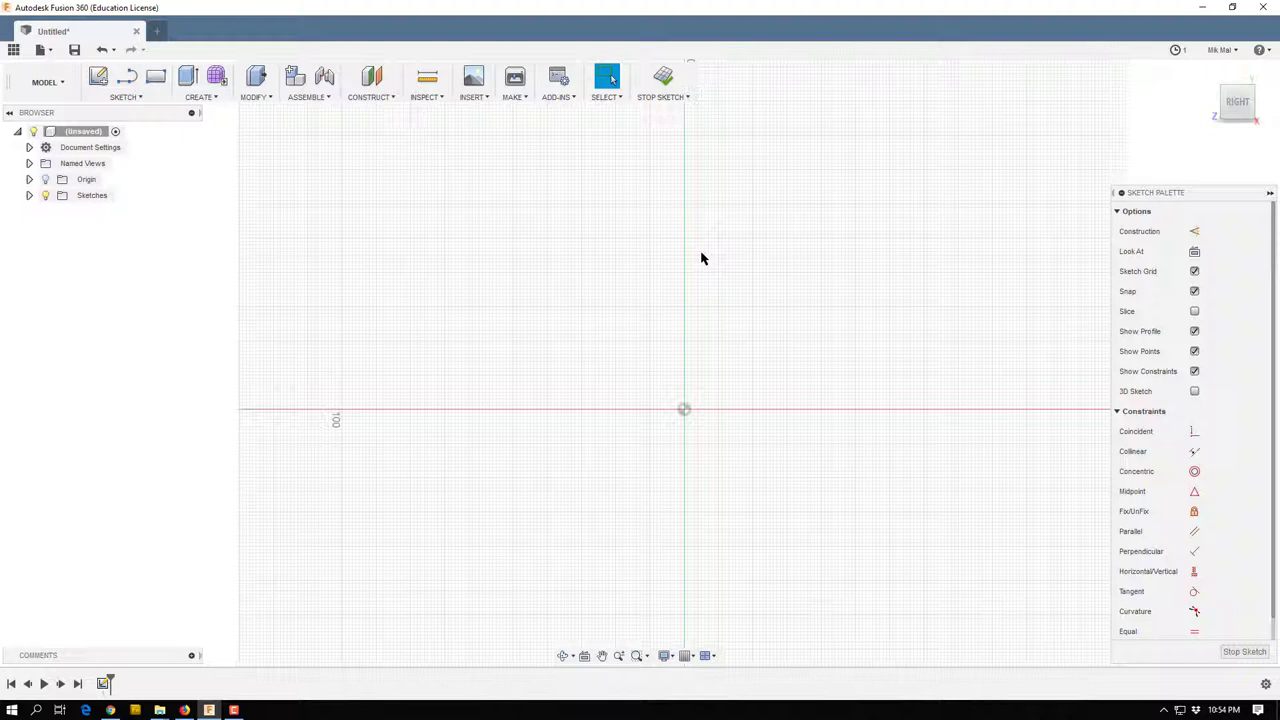
left_click(128, 97)
left_click(112, 129)
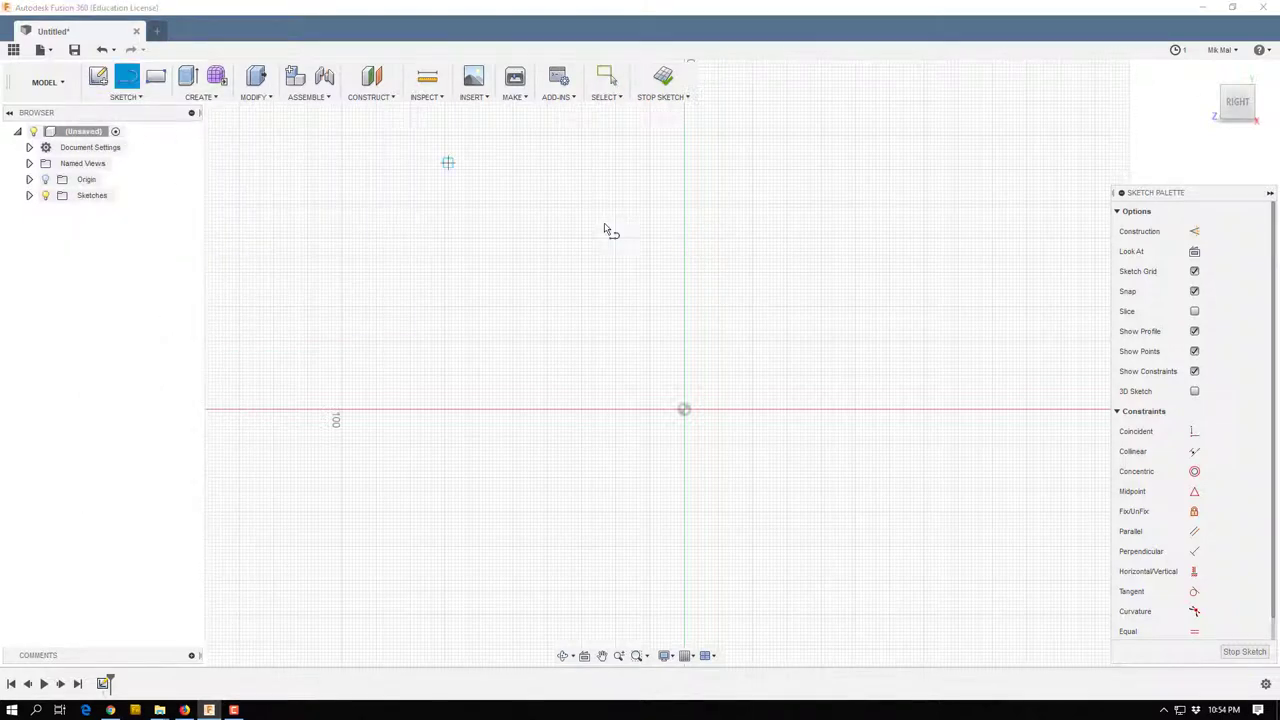
left_click(683, 409)
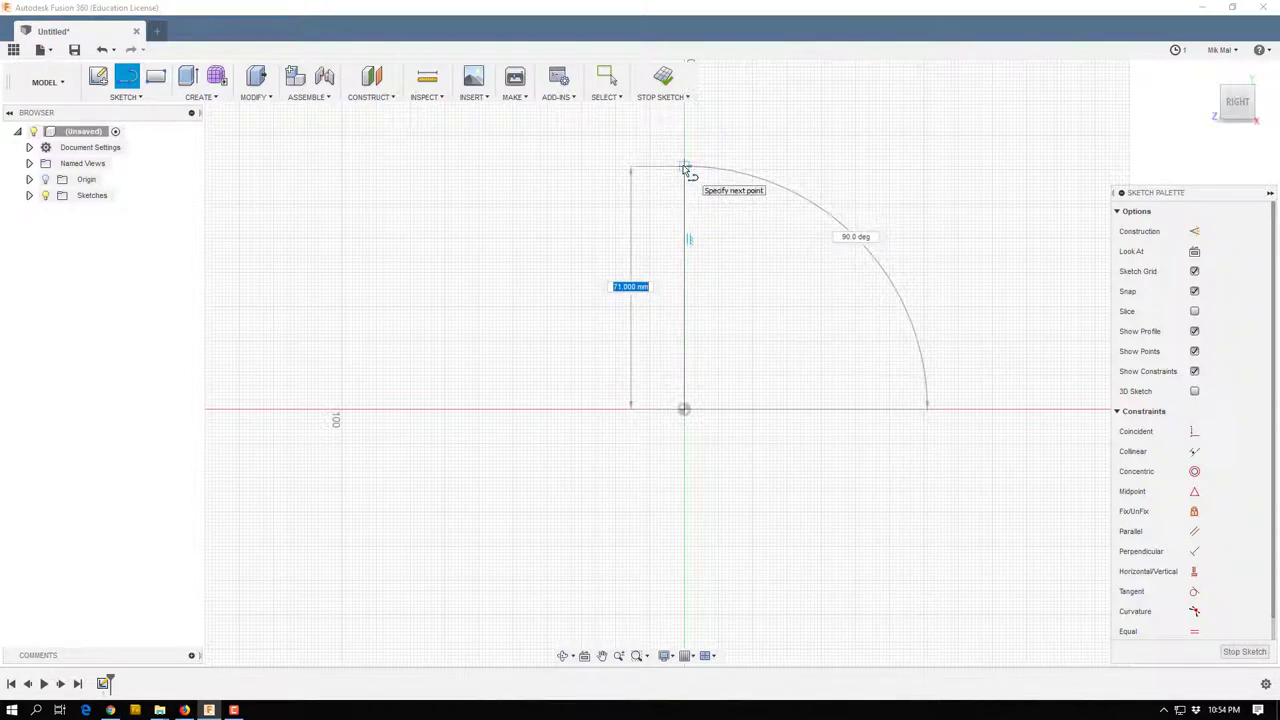
type("70")
key("Tab")
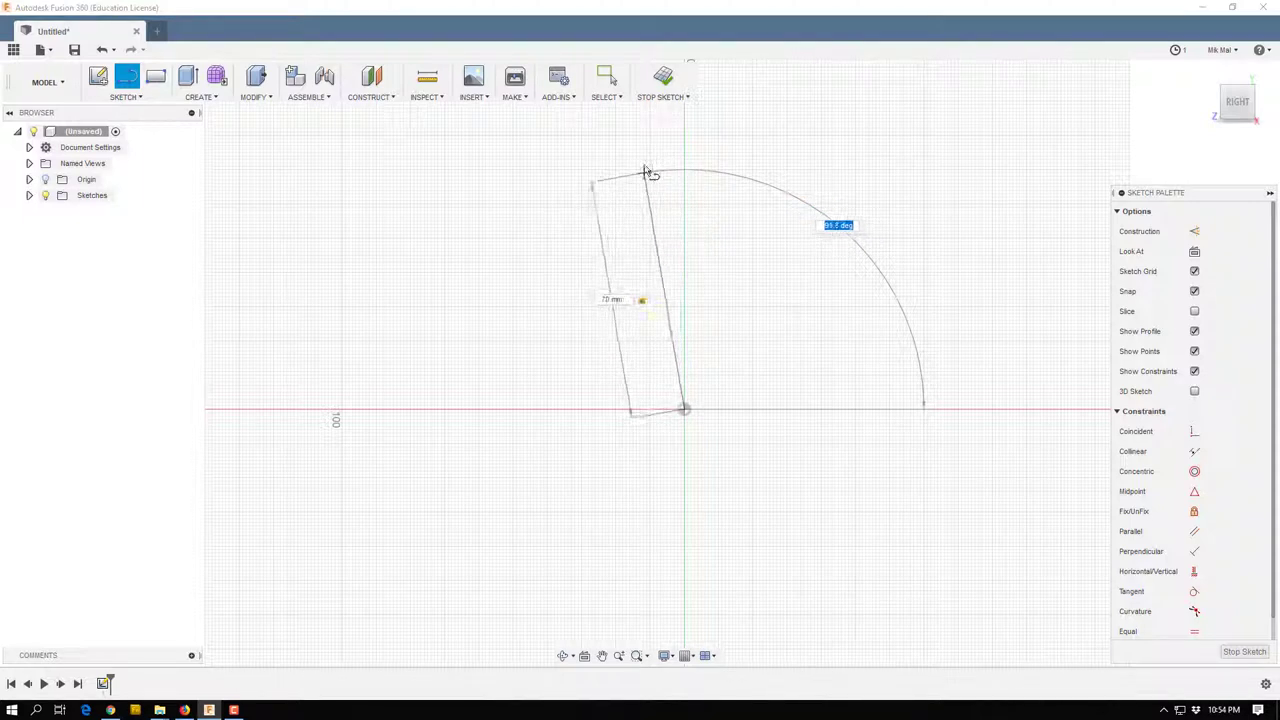
left_click(685, 174)
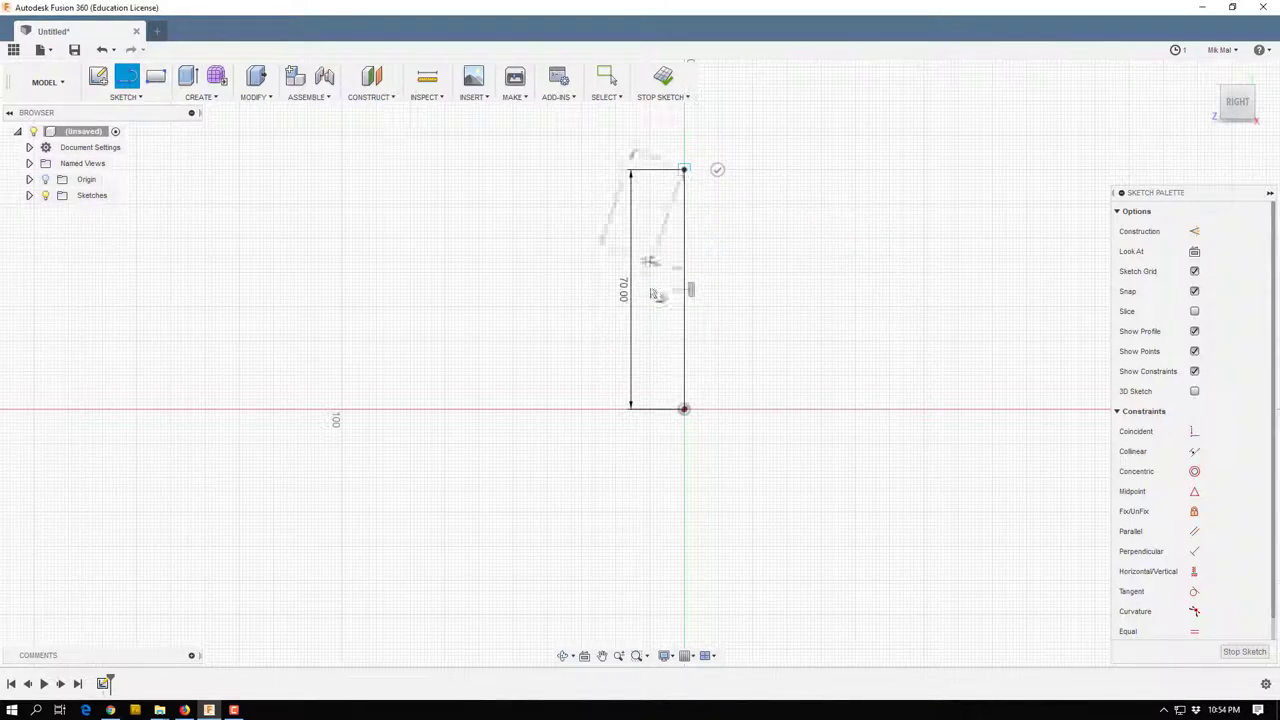
Draw two horizontal lines toward the same side, about 14 mm from the vertical line's upper end and about 10 mm from the origin.
left_click(734, 170)
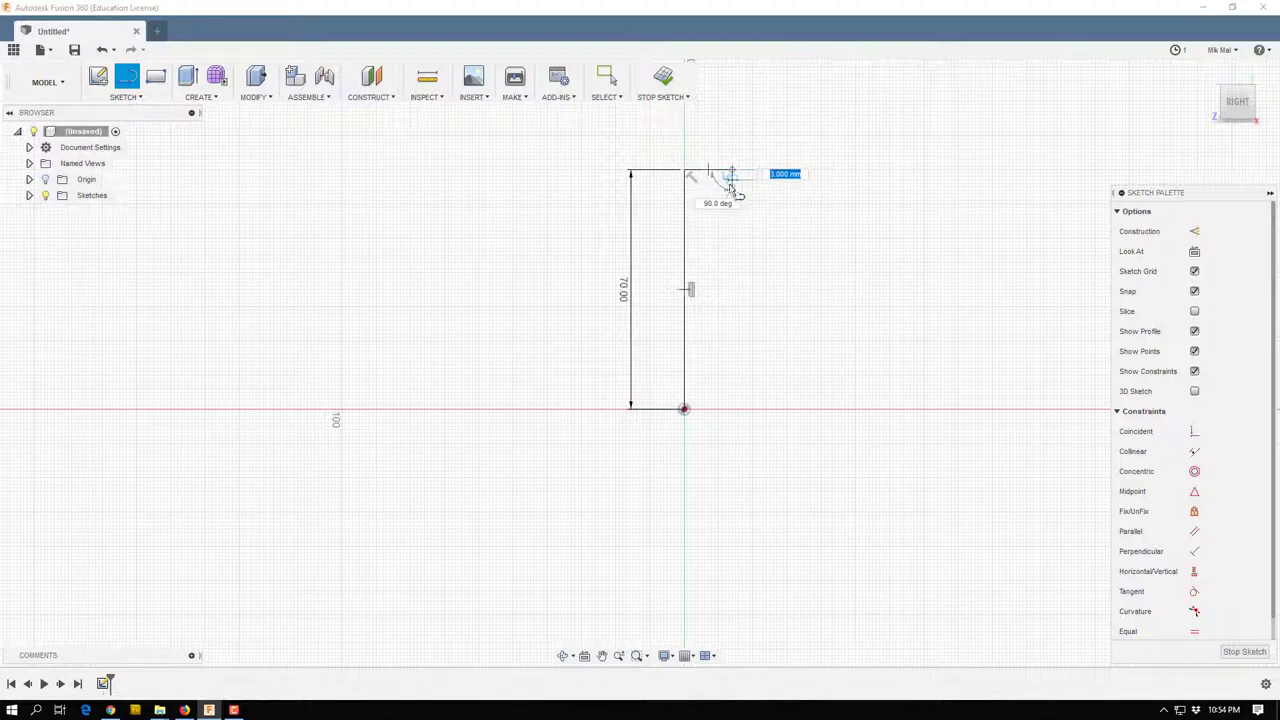
key("Escape")
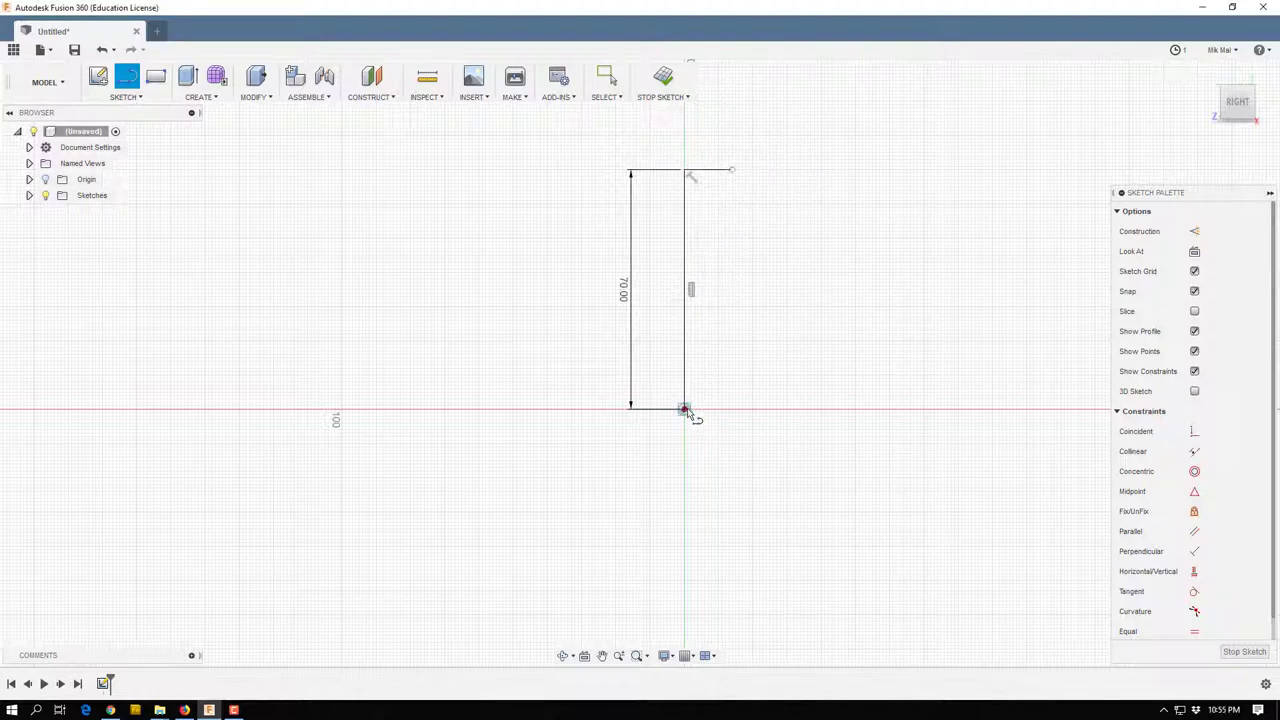
left_click(688, 411)
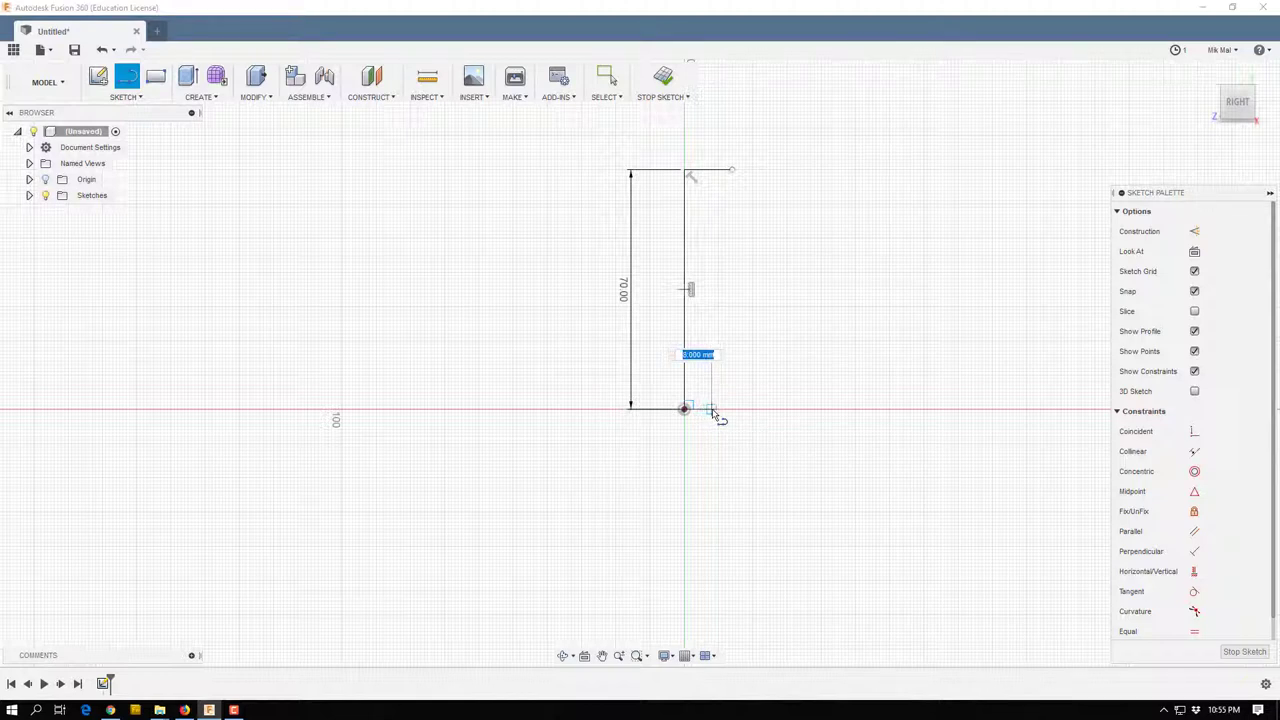
left_click(720, 411)
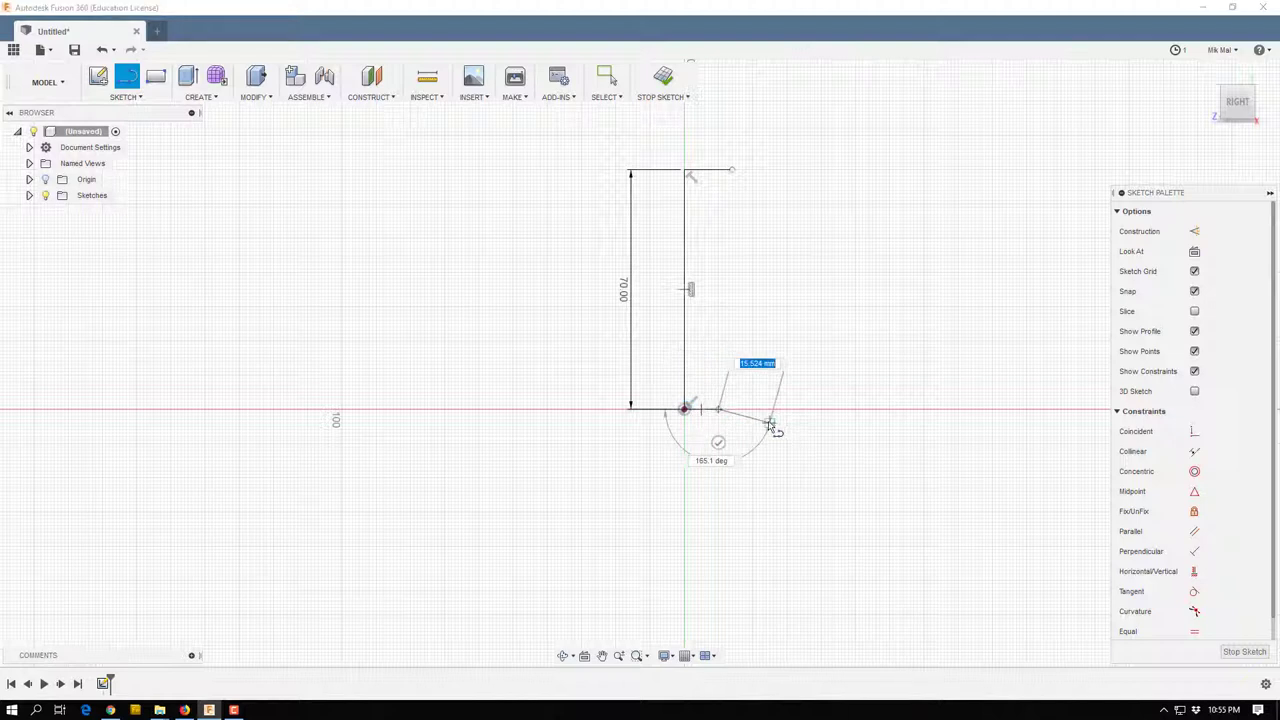
left_click(718, 441)
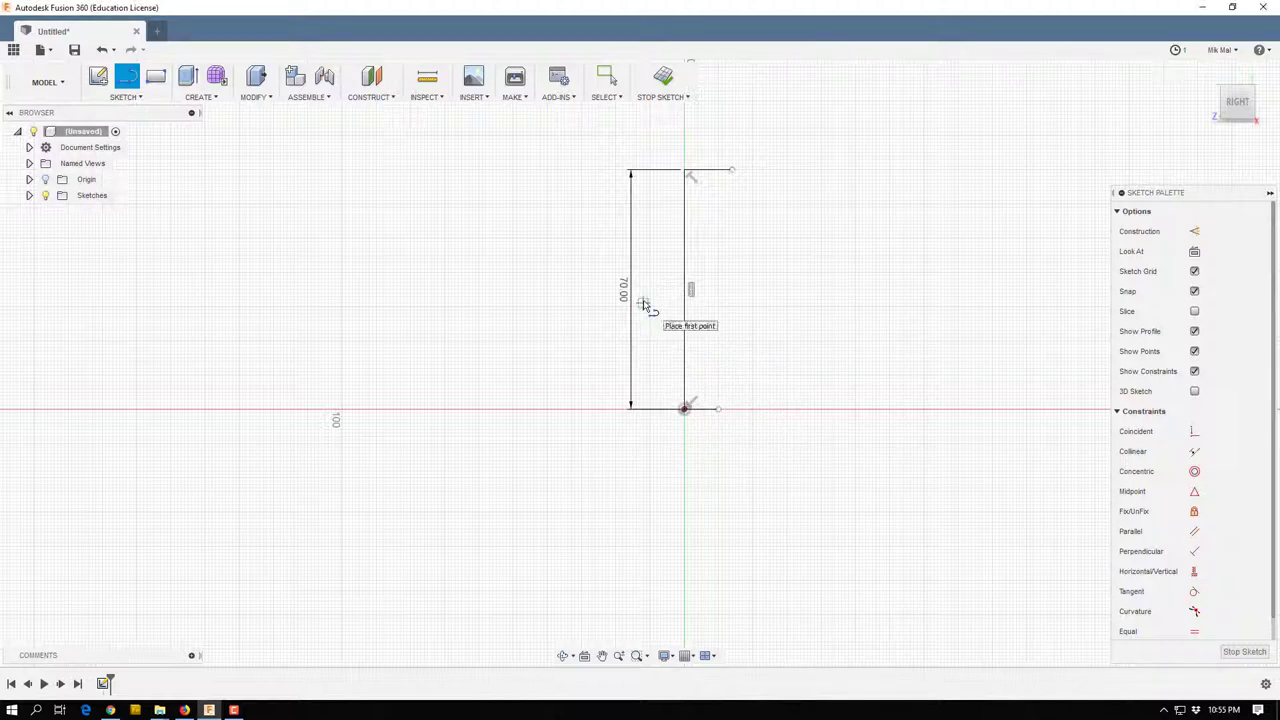
key("Escape")
Dimension the lower horizontal line at 10 mm and the upper horizontal line at 16 mm.
left_click(700, 411)
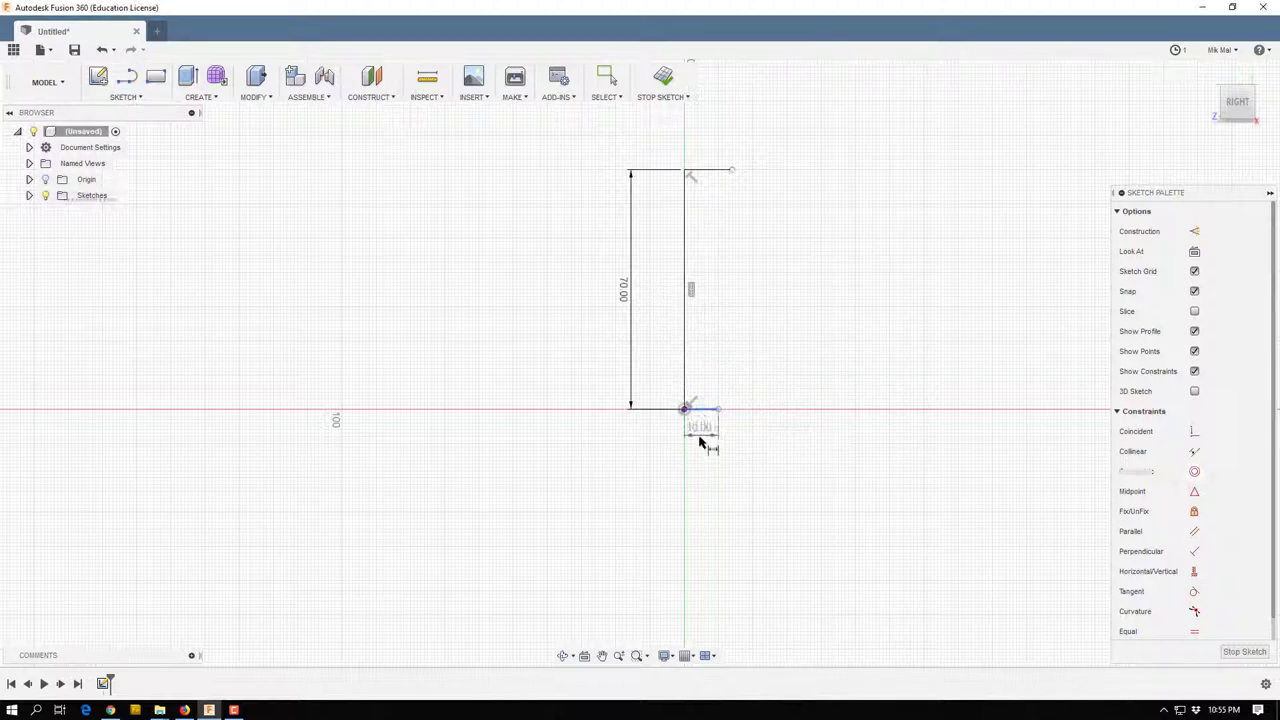
left_click(700, 440)
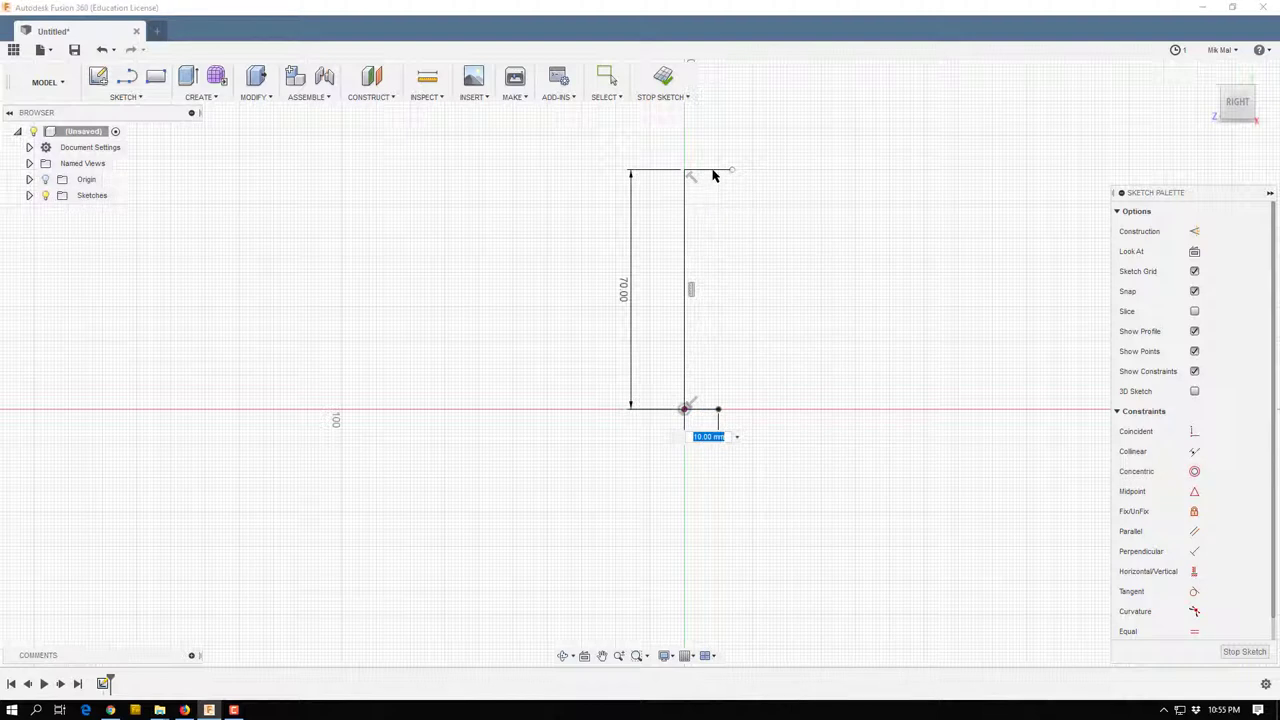
key("Return")
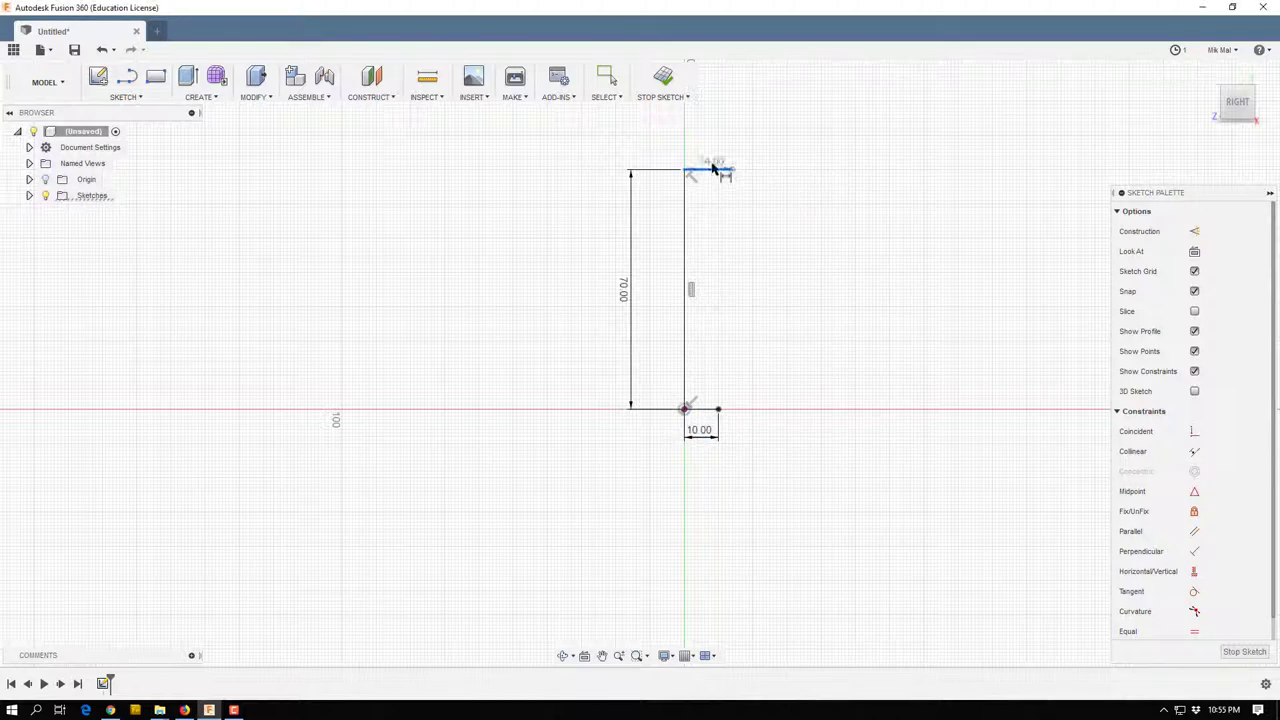
left_click(713, 169)
left_click(717, 148)
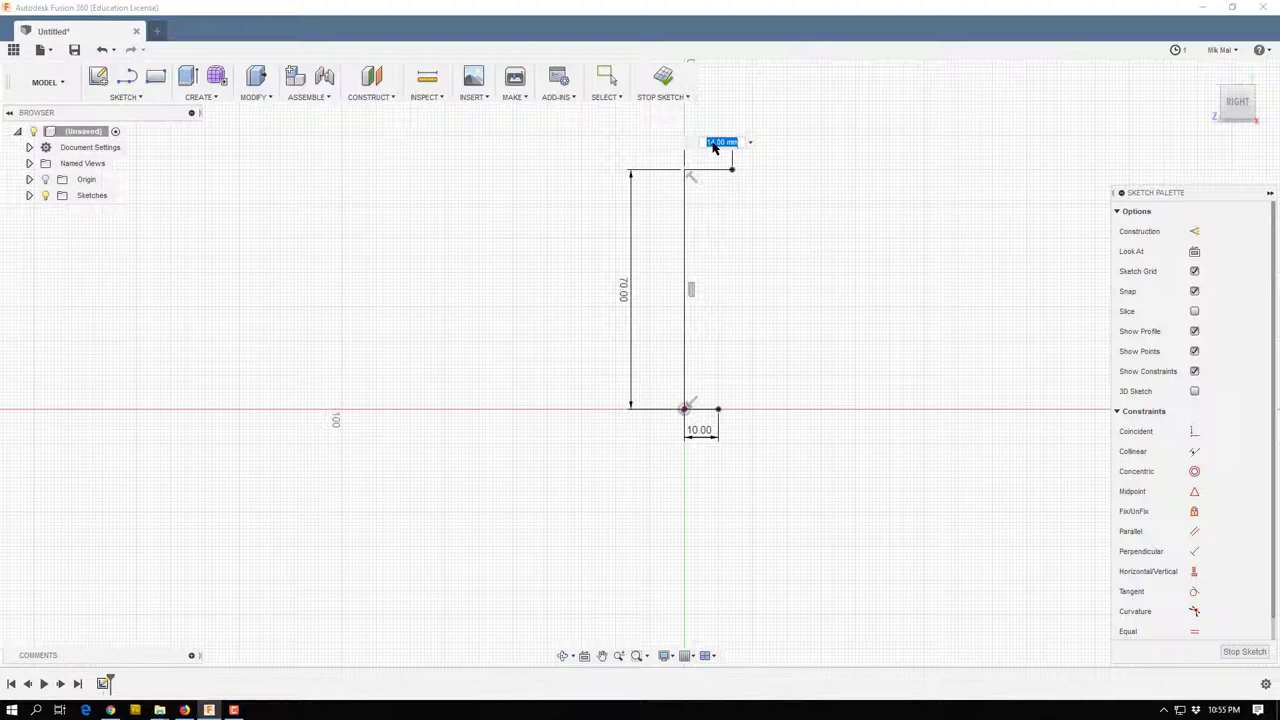
type("16")
key("Return")
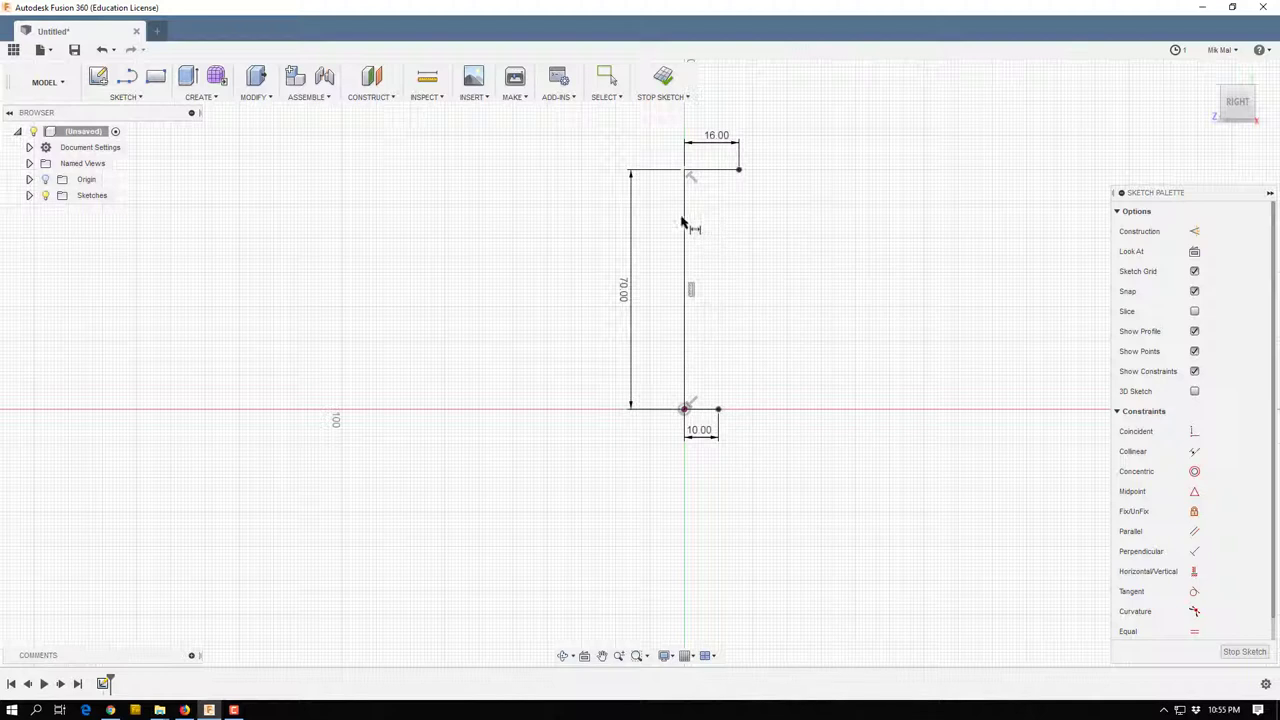
Close the profile with a wavy fit point spline from the lower line's free end to the upper line's, through four intermediate points.
left_click(126, 97)
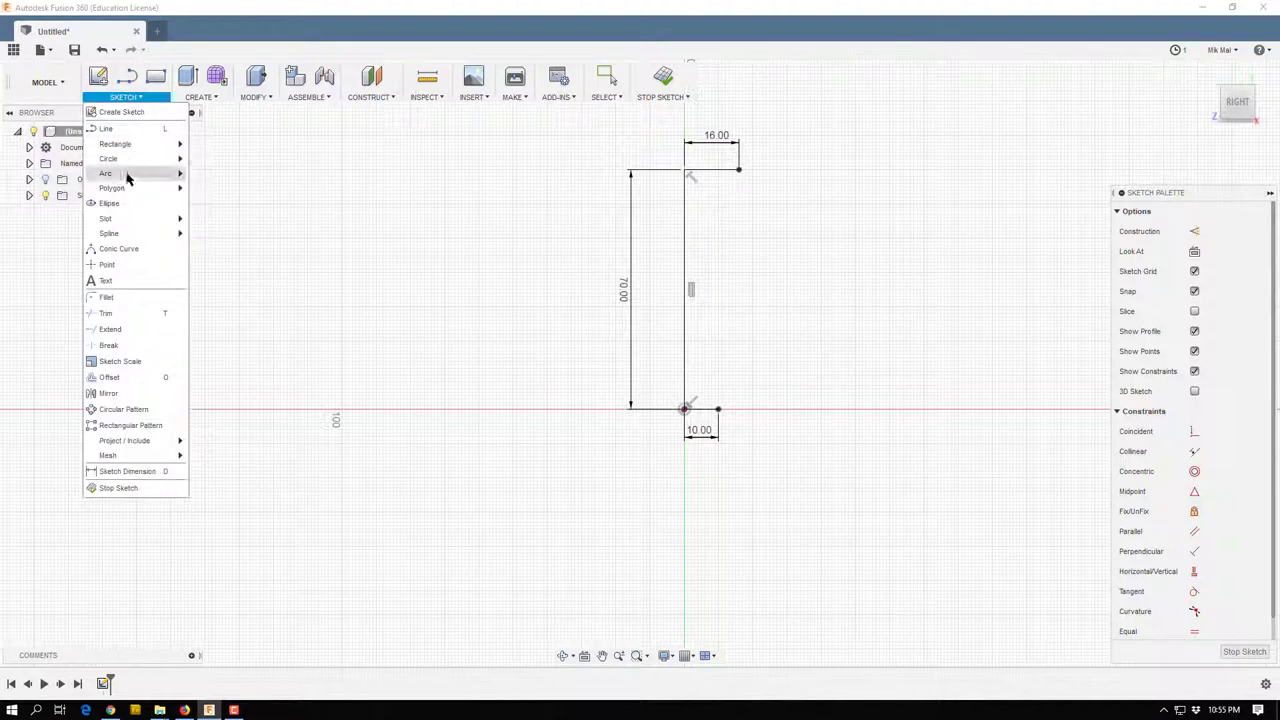
mouse_move(125, 233)
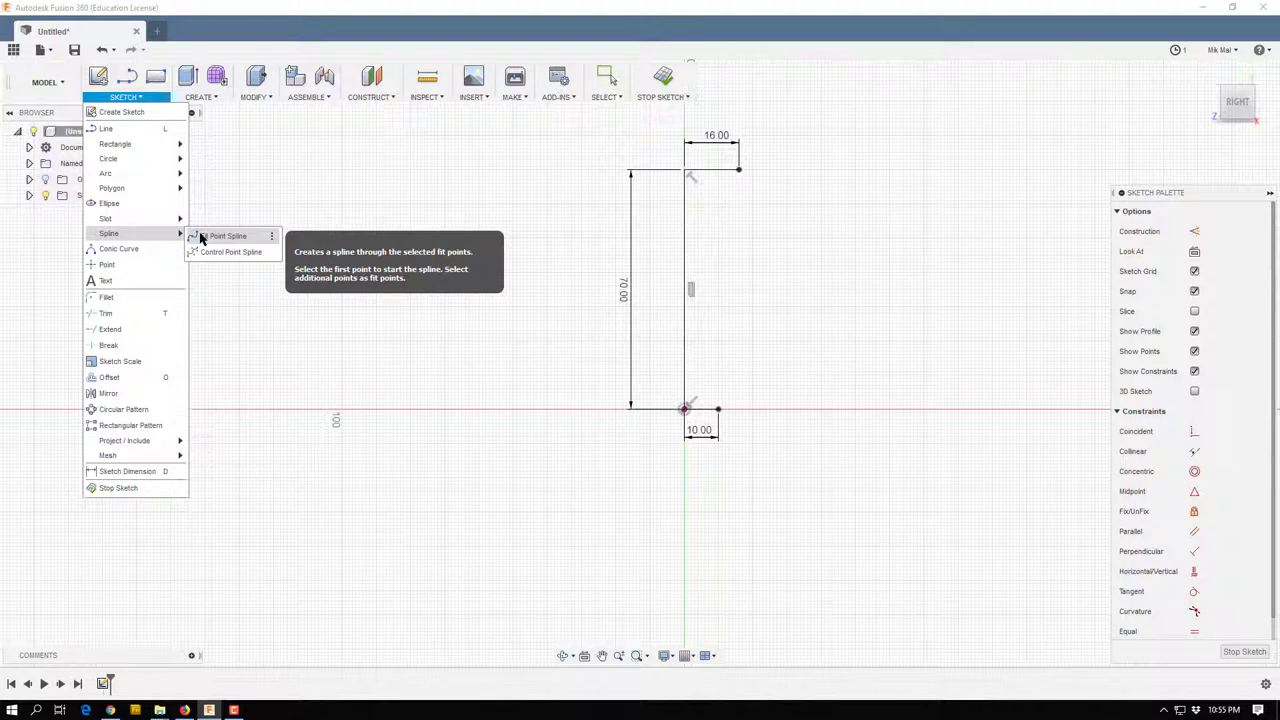
left_click(201, 237)
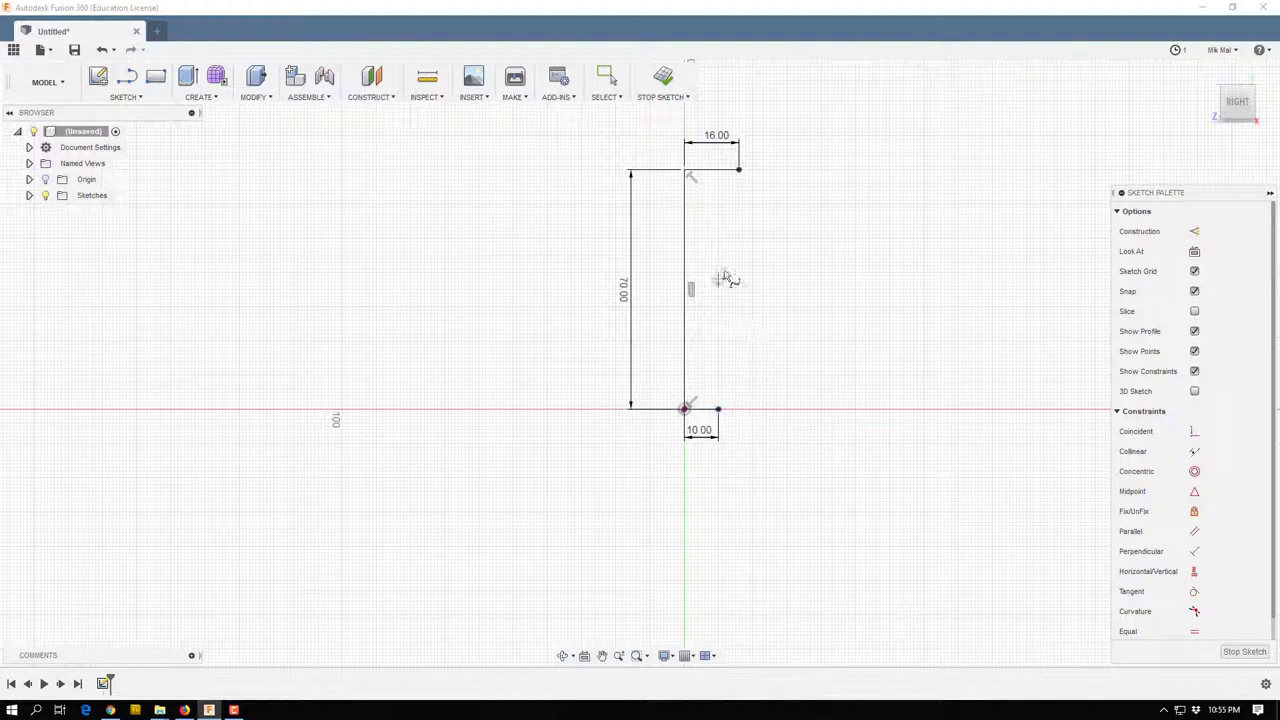
left_click(717, 409)
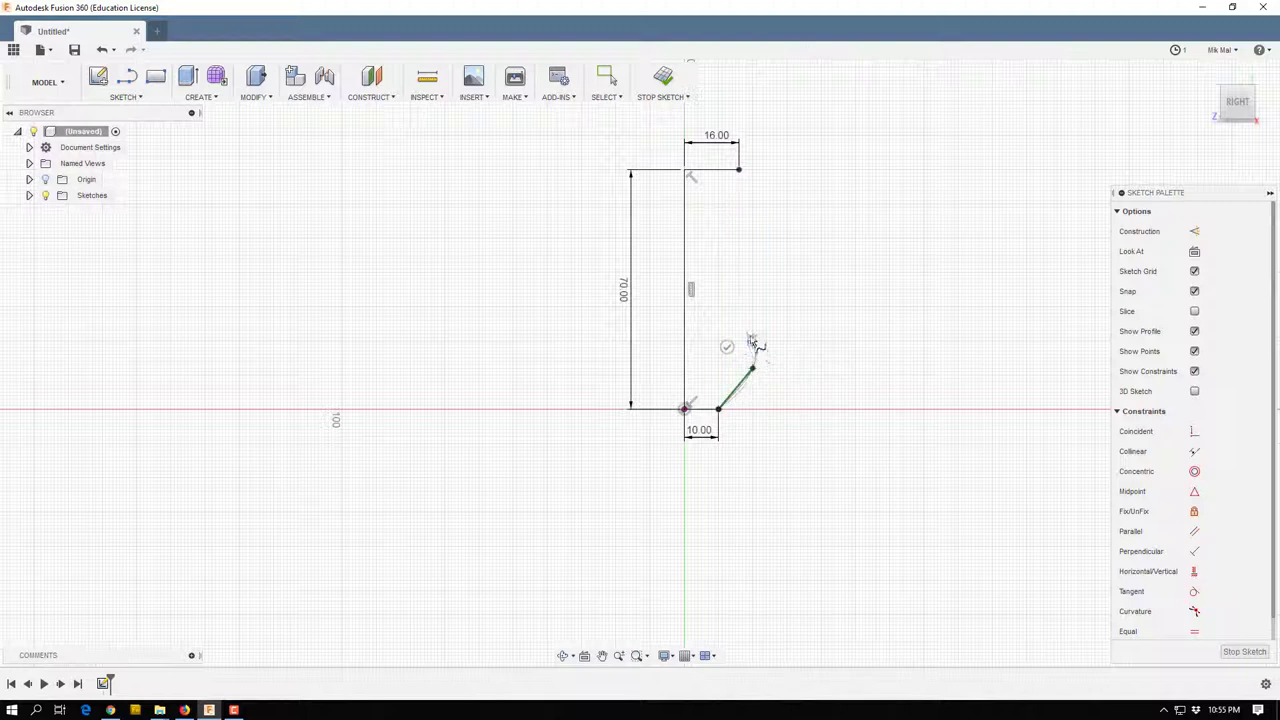
left_click(752, 370)
left_click(718, 314)
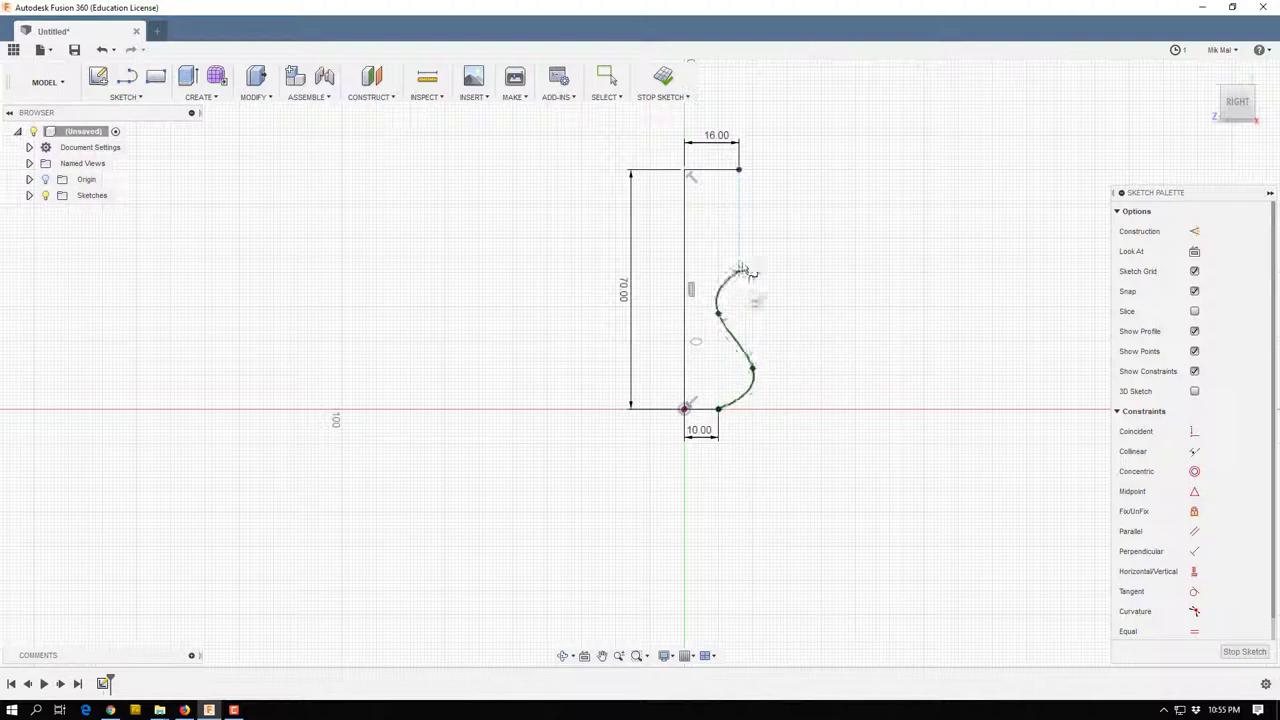
left_click(738, 271)
left_click(726, 237)
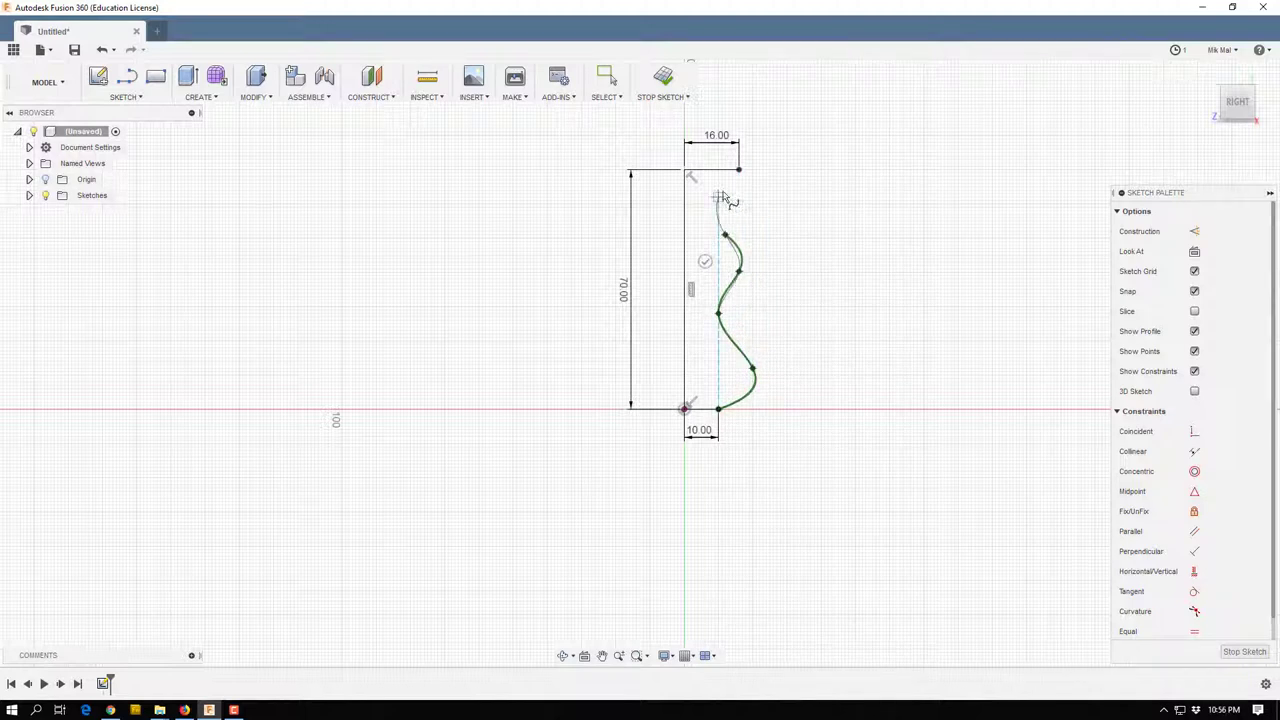
left_click(739, 171)
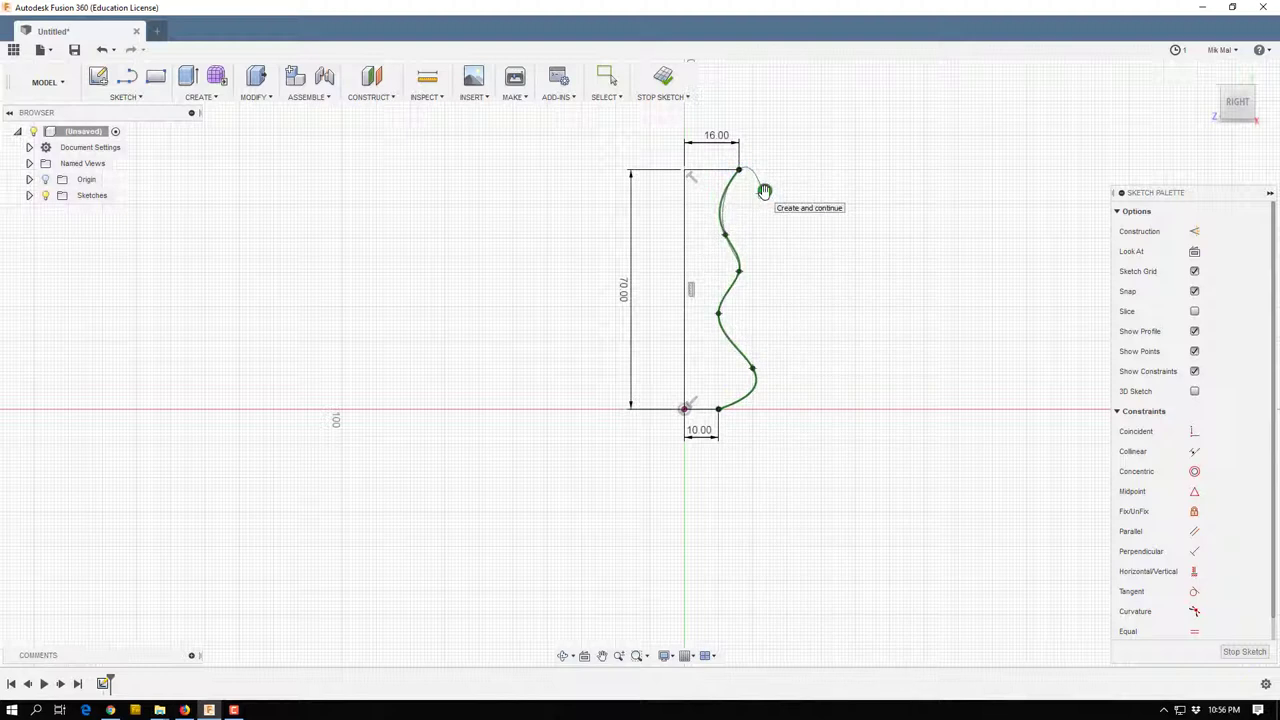
left_click(764, 191)
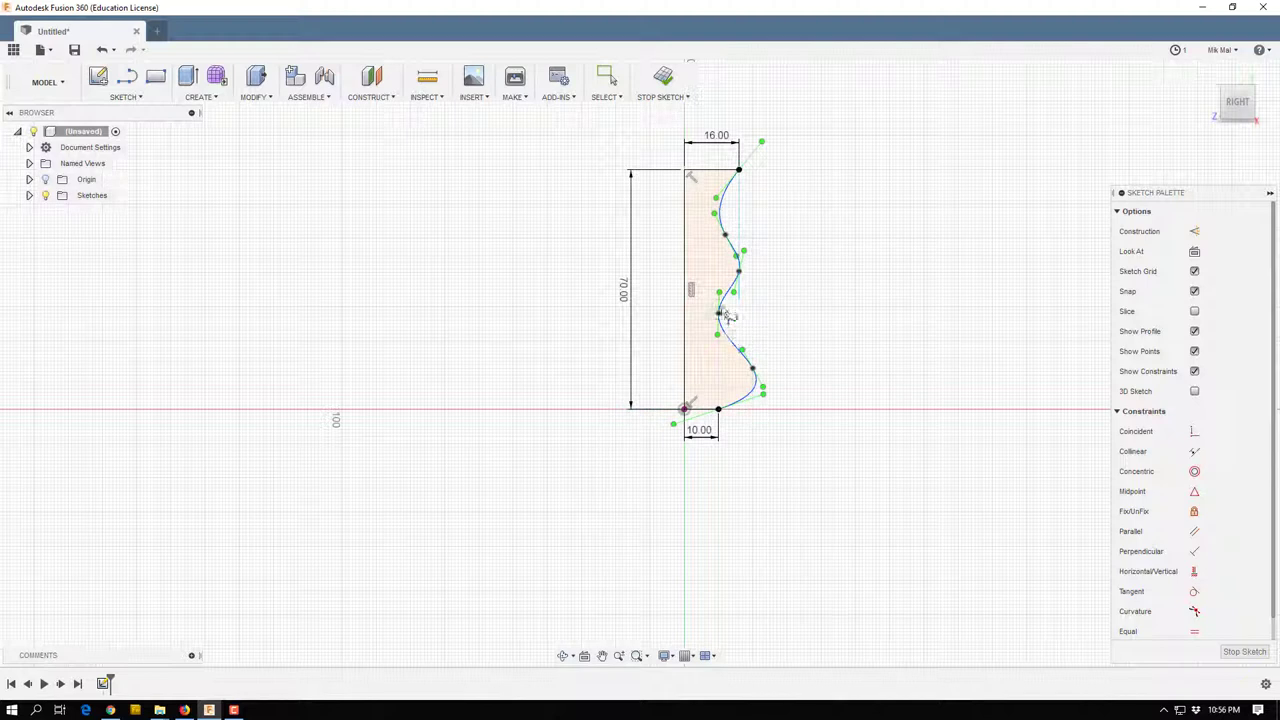
left_click(738, 170)
left_click(607, 77)
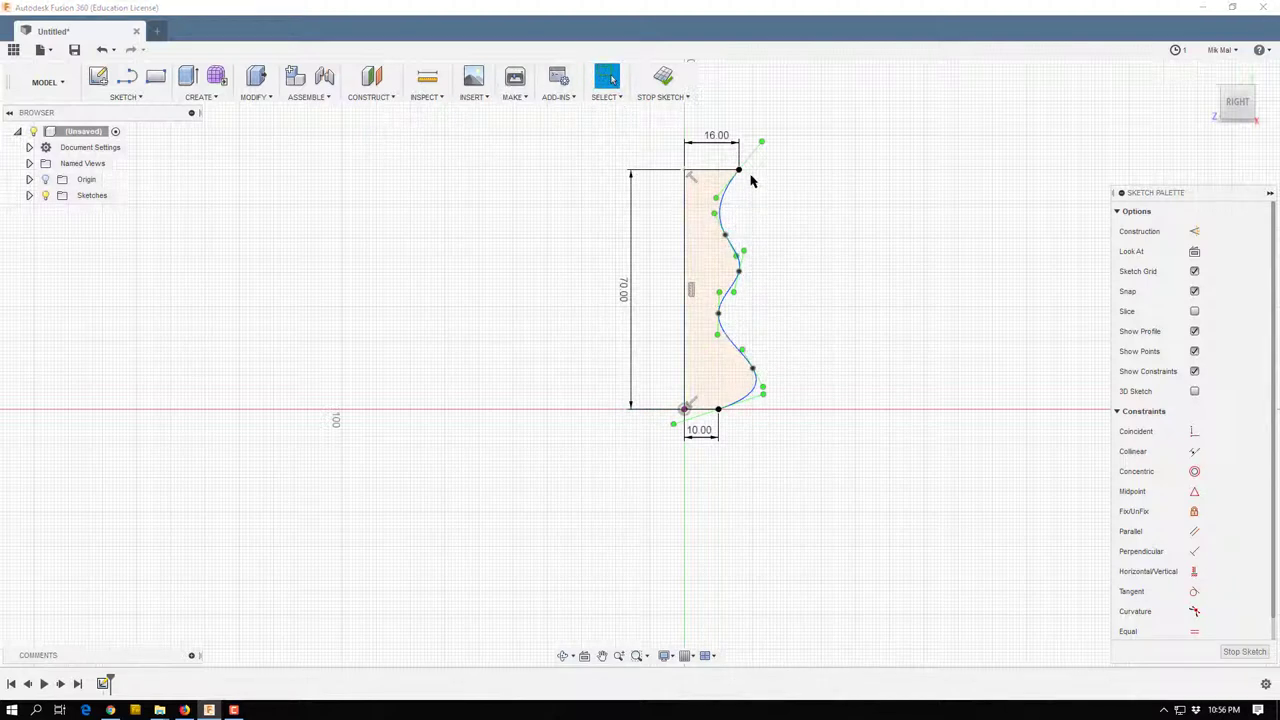
Smooth the spline's curves by moving its intermediate fit points and the tangent handle at the middle inward bend, then finish the sketch.
left_click(740, 273)
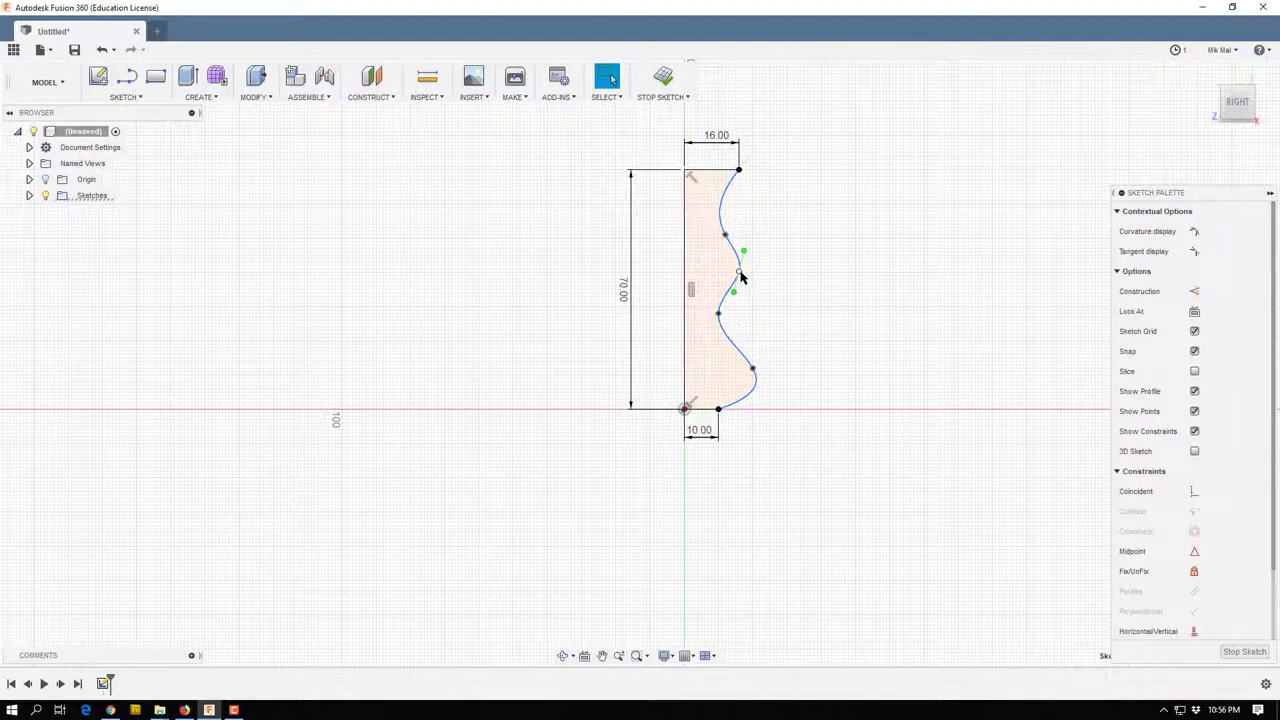
left_click_drag(740, 277, 722, 221)
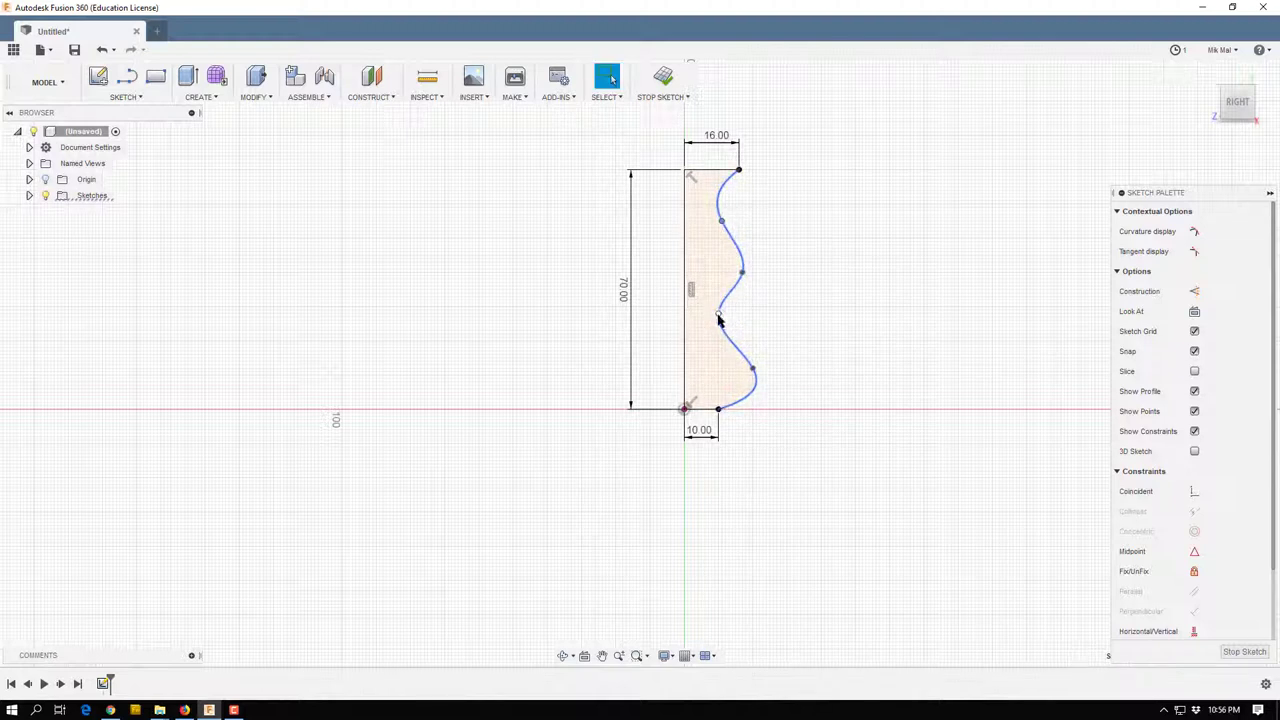
left_click_drag(718, 317, 724, 326)
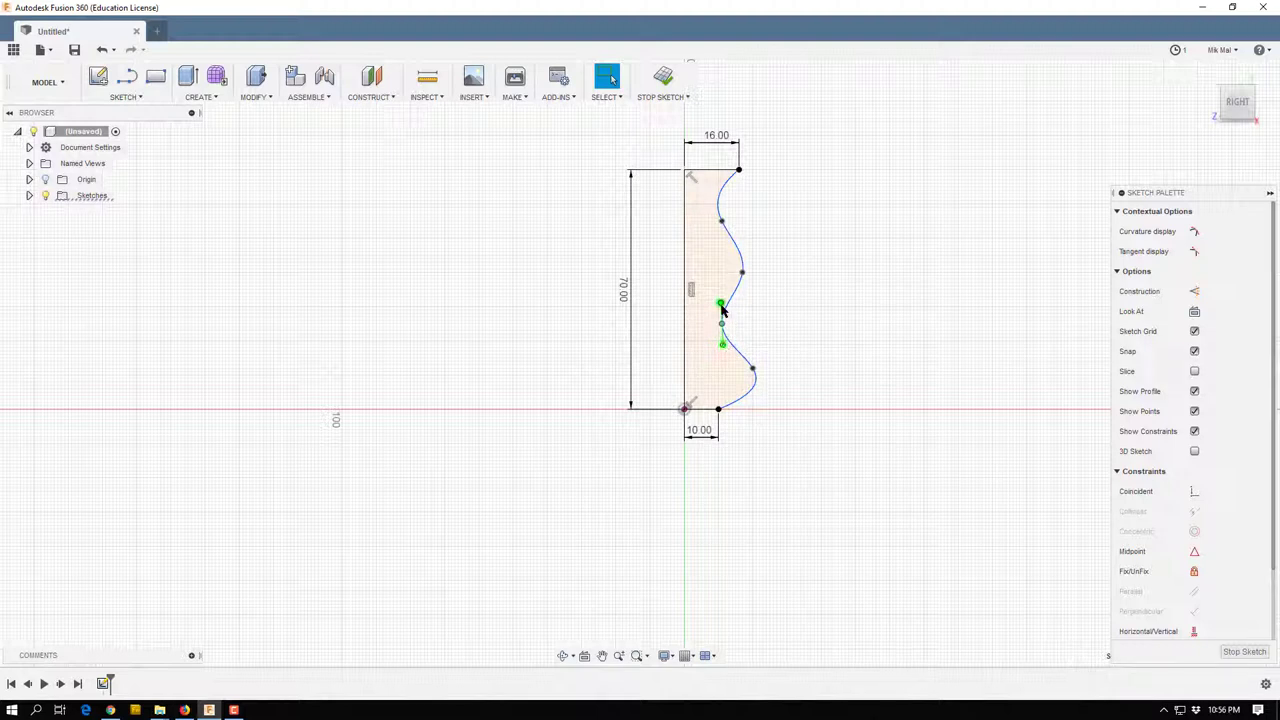
mouse_move(721, 304)
left_mouse_down()
mouse_move(720, 268)
mouse_move(723, 308)
left_mouse_up()
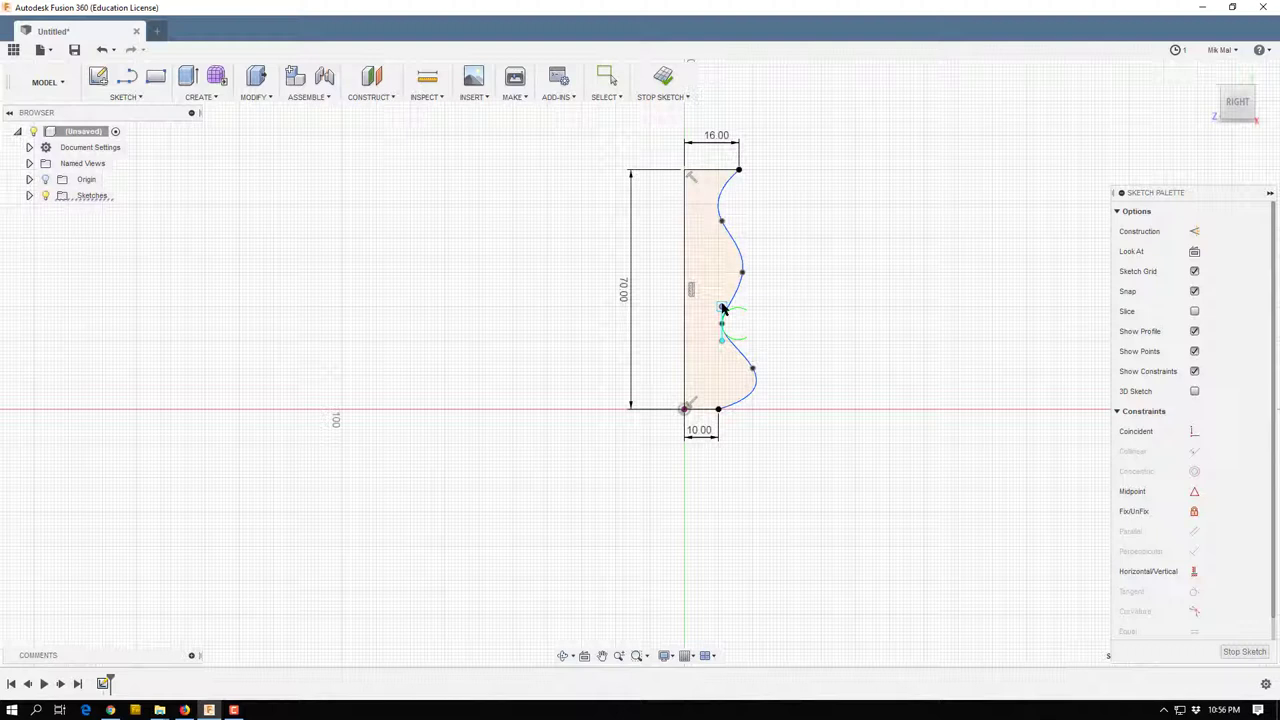
left_click(723, 309)
mouse_move(755, 369)
left_mouse_down()
mouse_move(766, 382)
mouse_move(738, 378)
mouse_move(753, 372)
left_mouse_up()
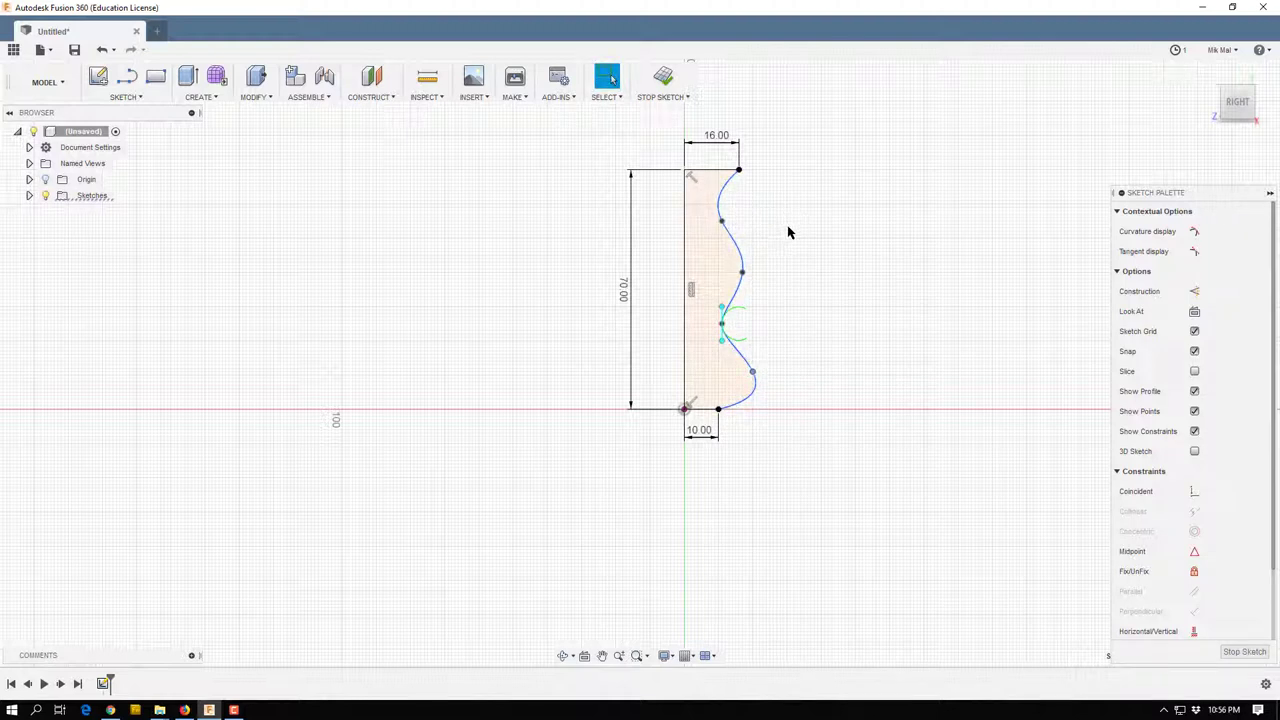
left_click(797, 287)
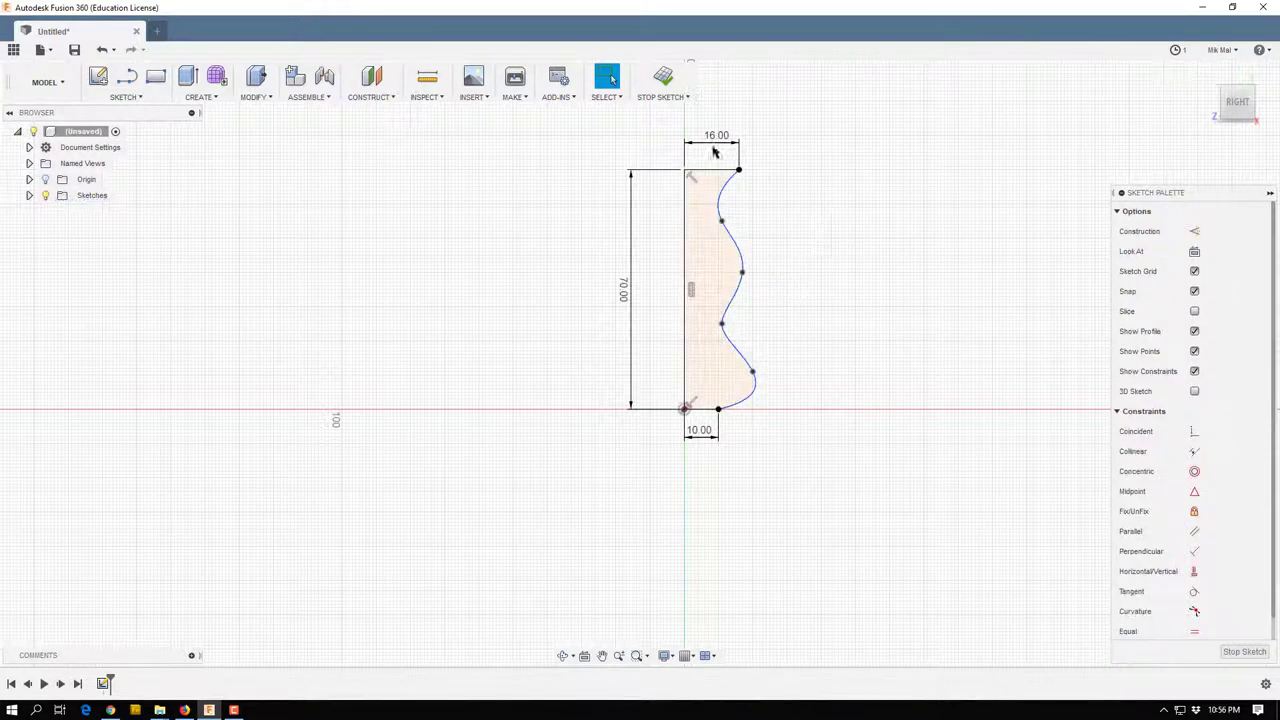
left_click(665, 78)
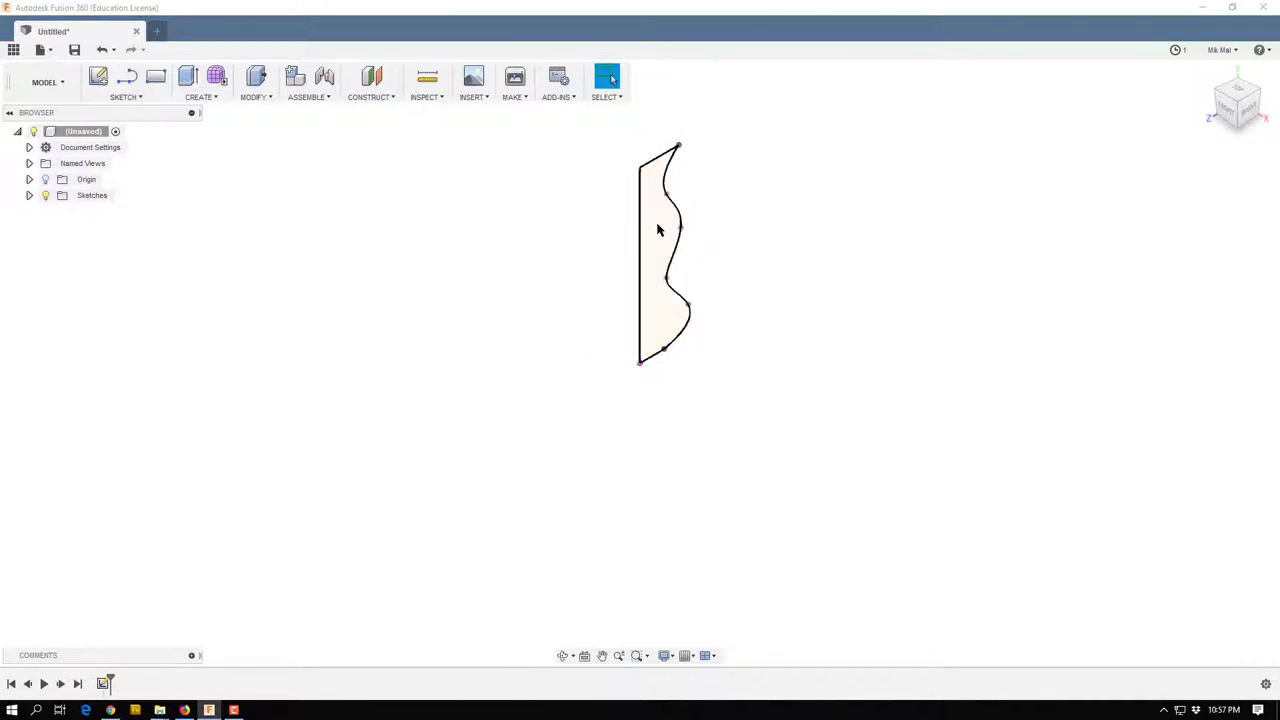
Revolve the wavy half profile 360 degrees about its straight vertical line as a new body.
left_click(205, 97)
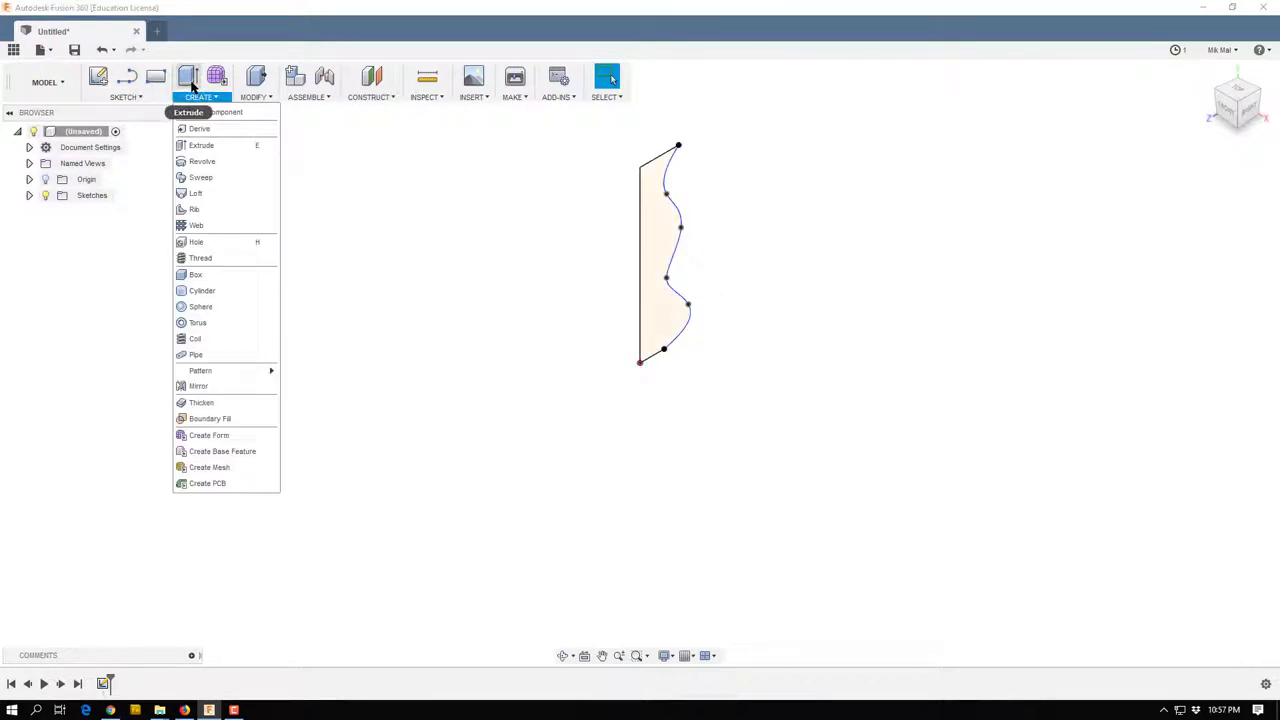
left_click(204, 162)
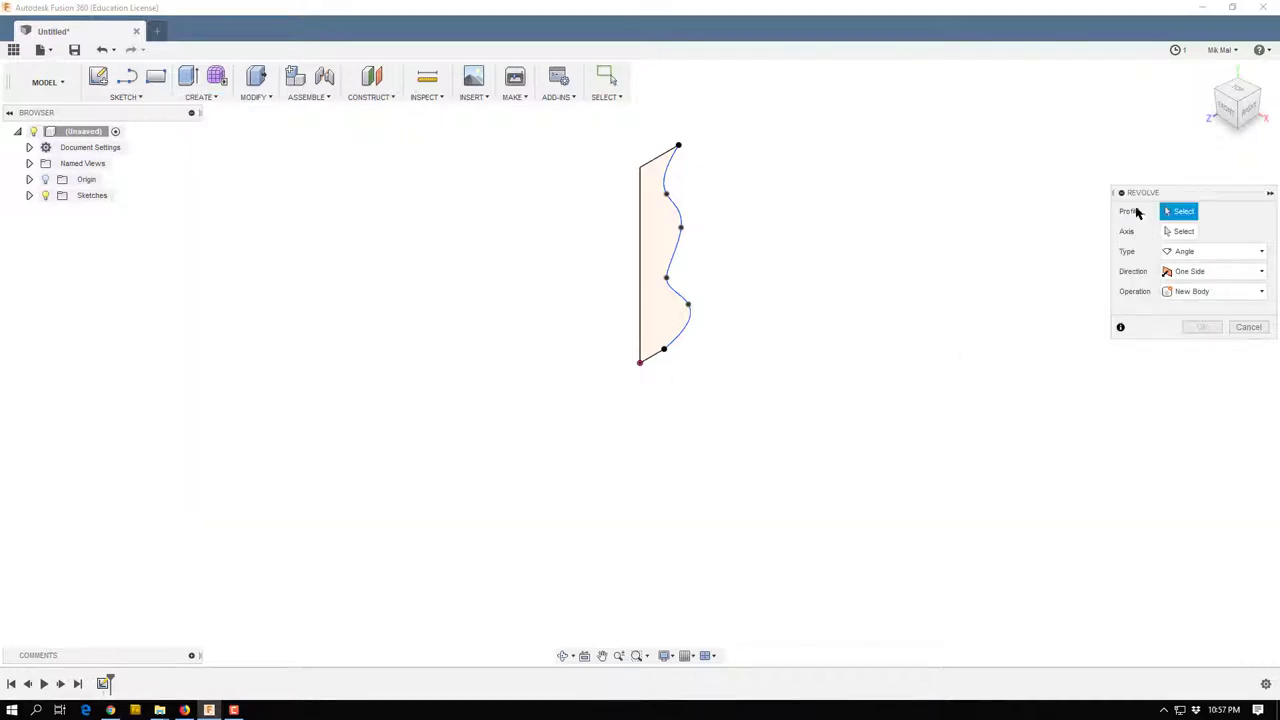
left_click(659, 246)
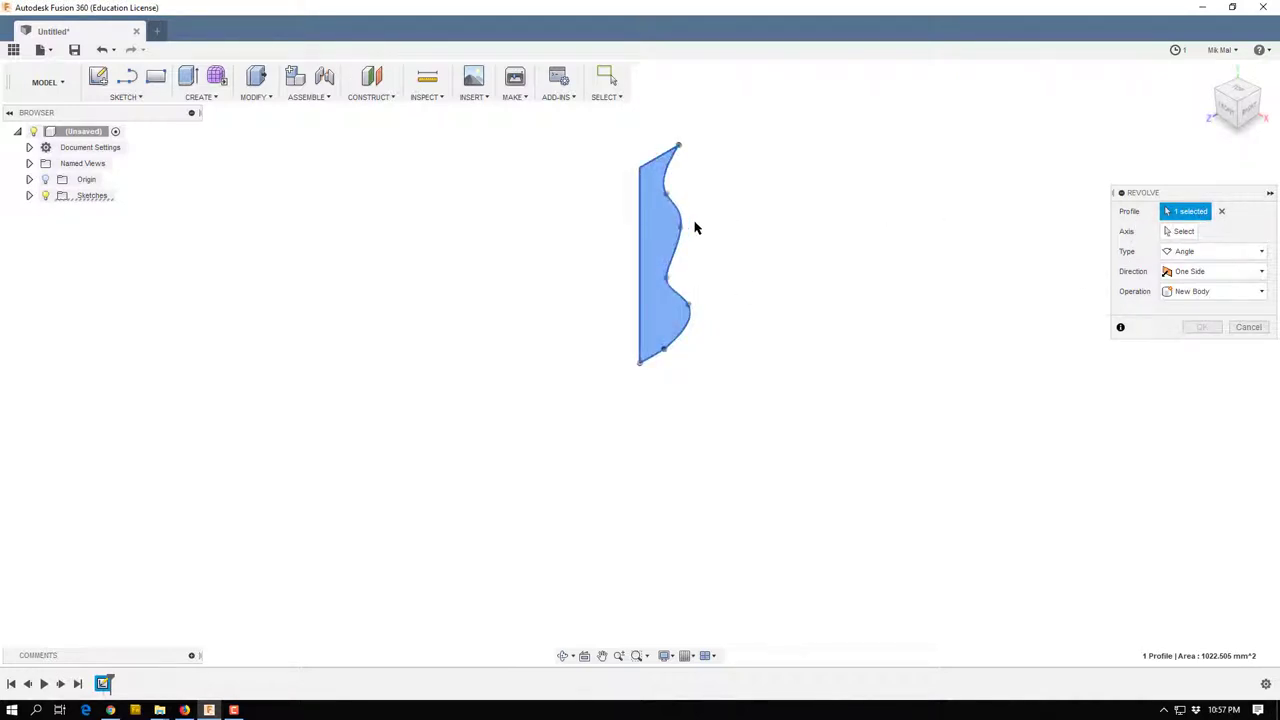
left_click(1172, 232)
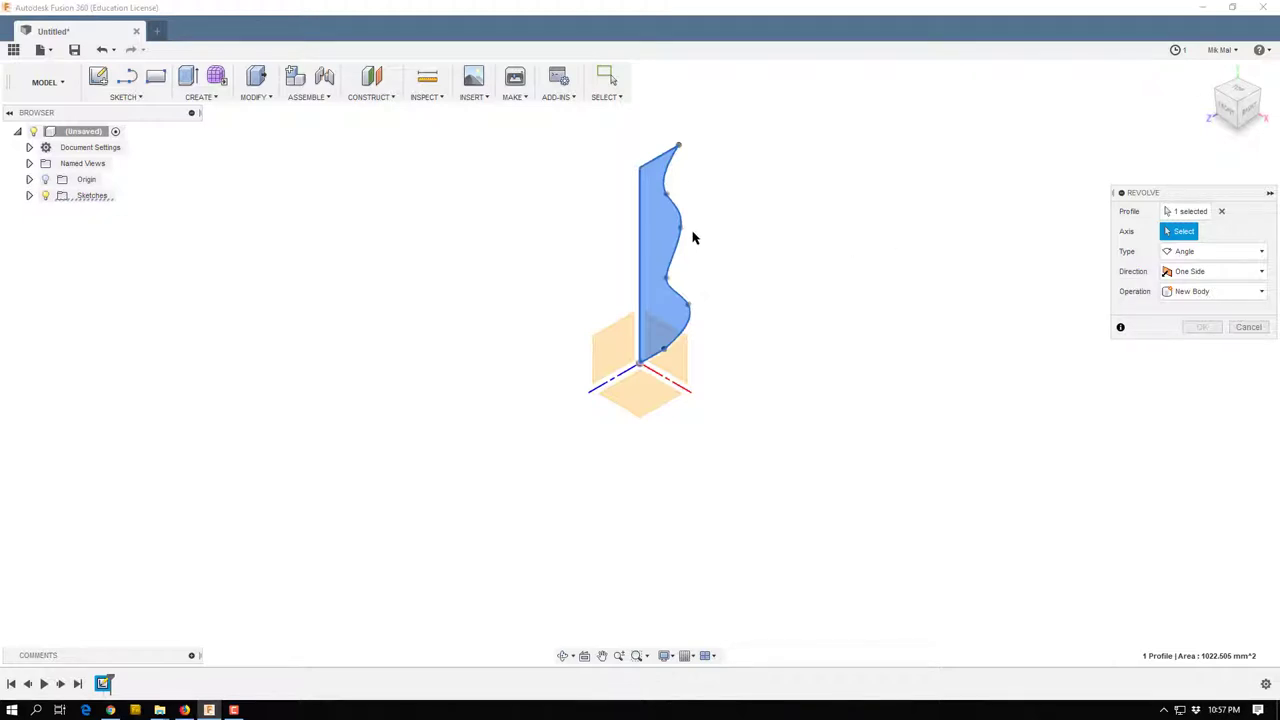
left_click(641, 208)
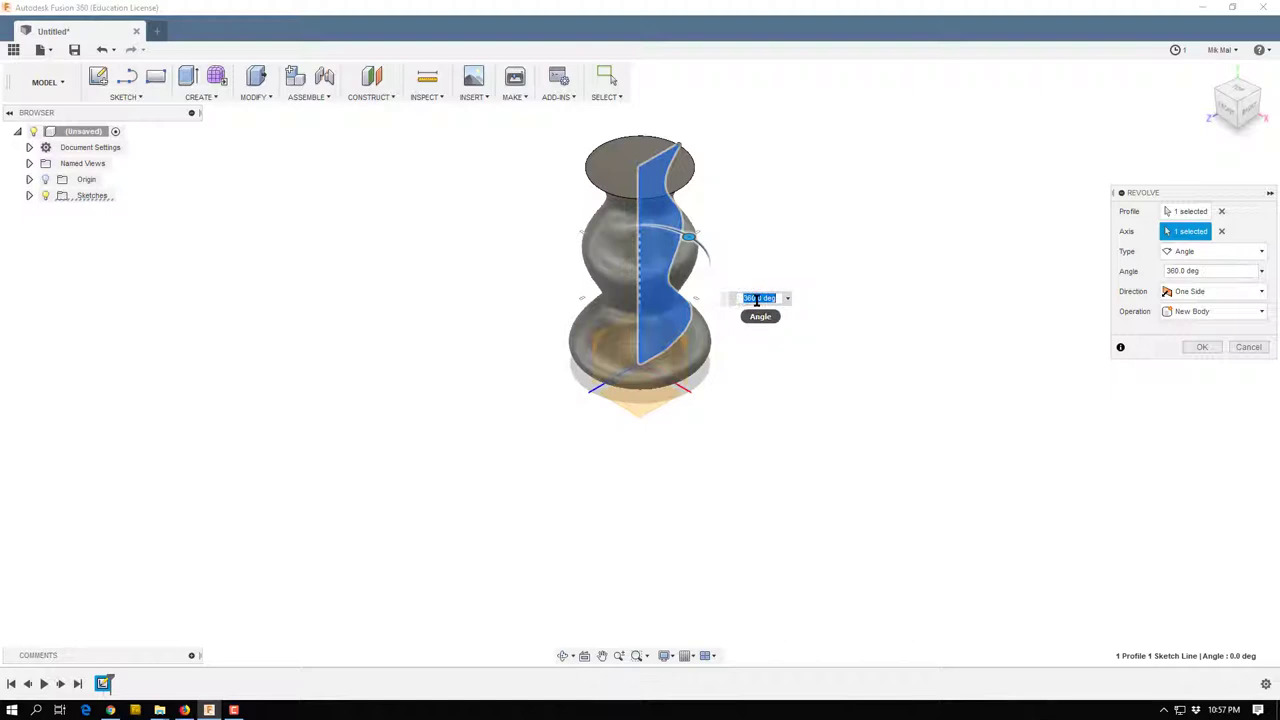
left_click_drag(690, 240, 620, 204)
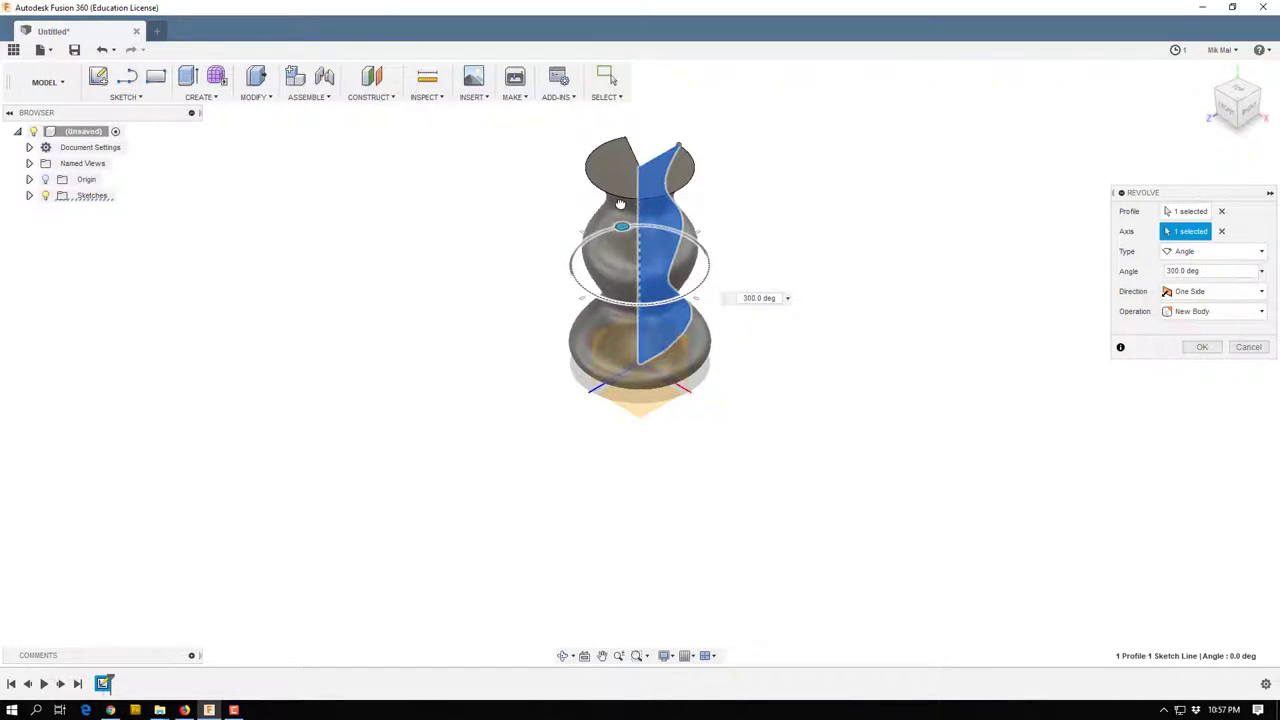
left_click(760, 297)
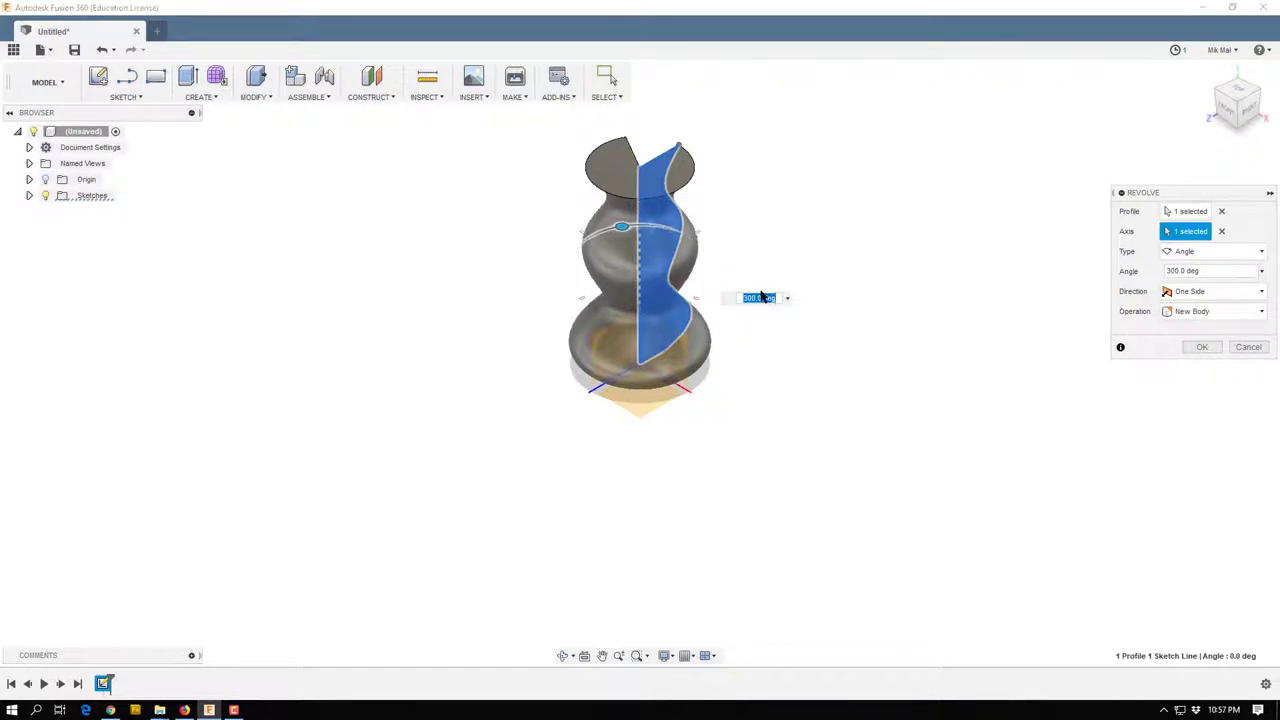
type("360")
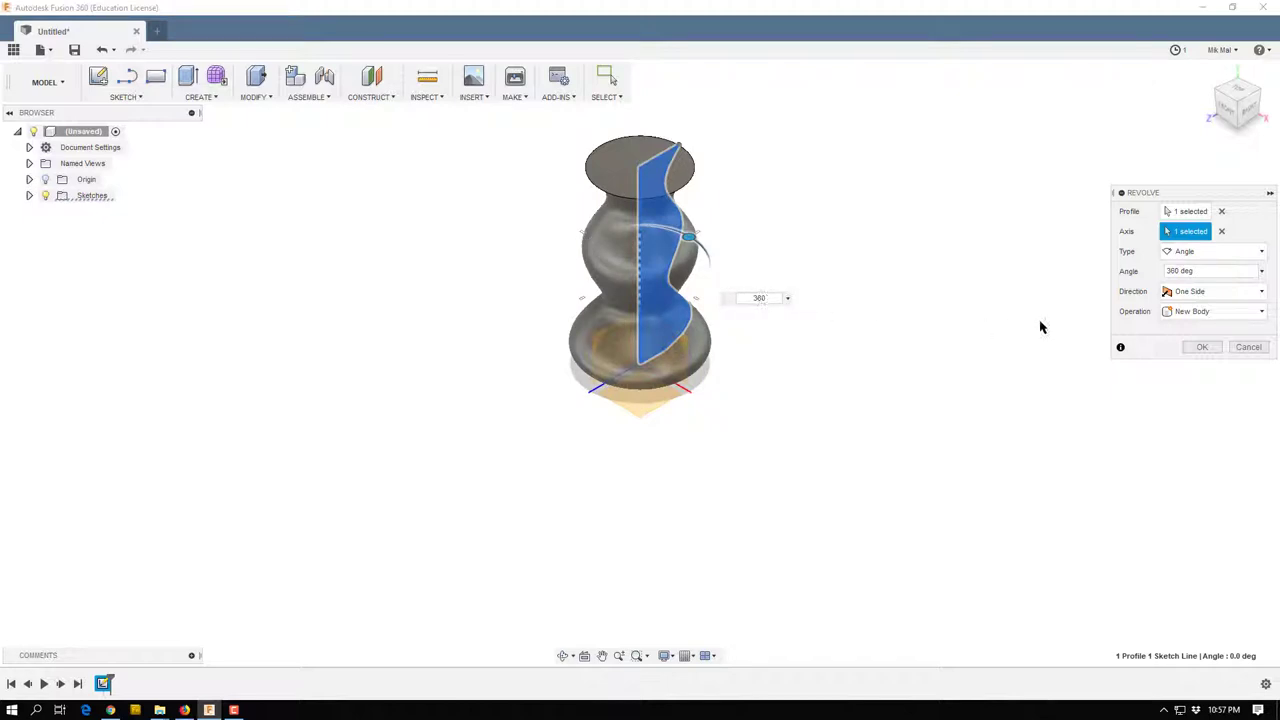
left_click(1203, 347)
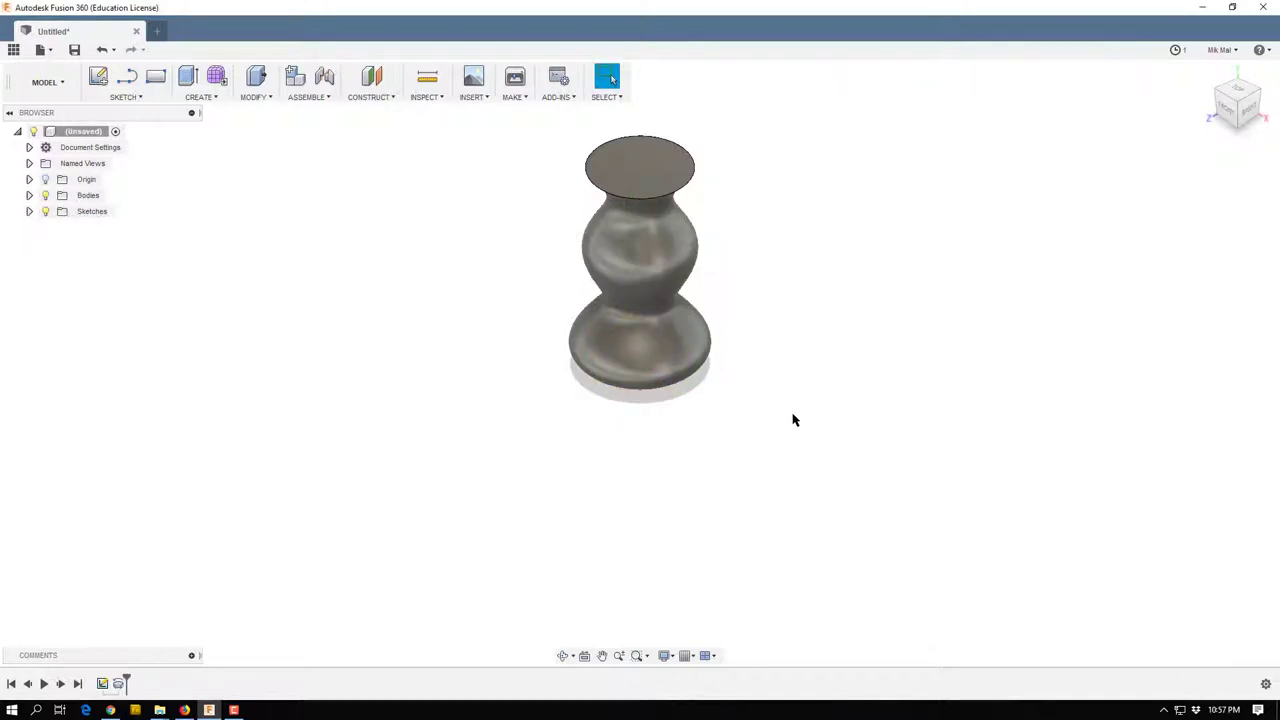
Shell the revolved body to the inside with a 1 mm wall thickness, removing its flat upper face.
mouse_move(792, 420)
middle_mouse_down("shift")
mouse_move(791, 337)
mouse_move(789, 409)
middle_mouse_up("shift")
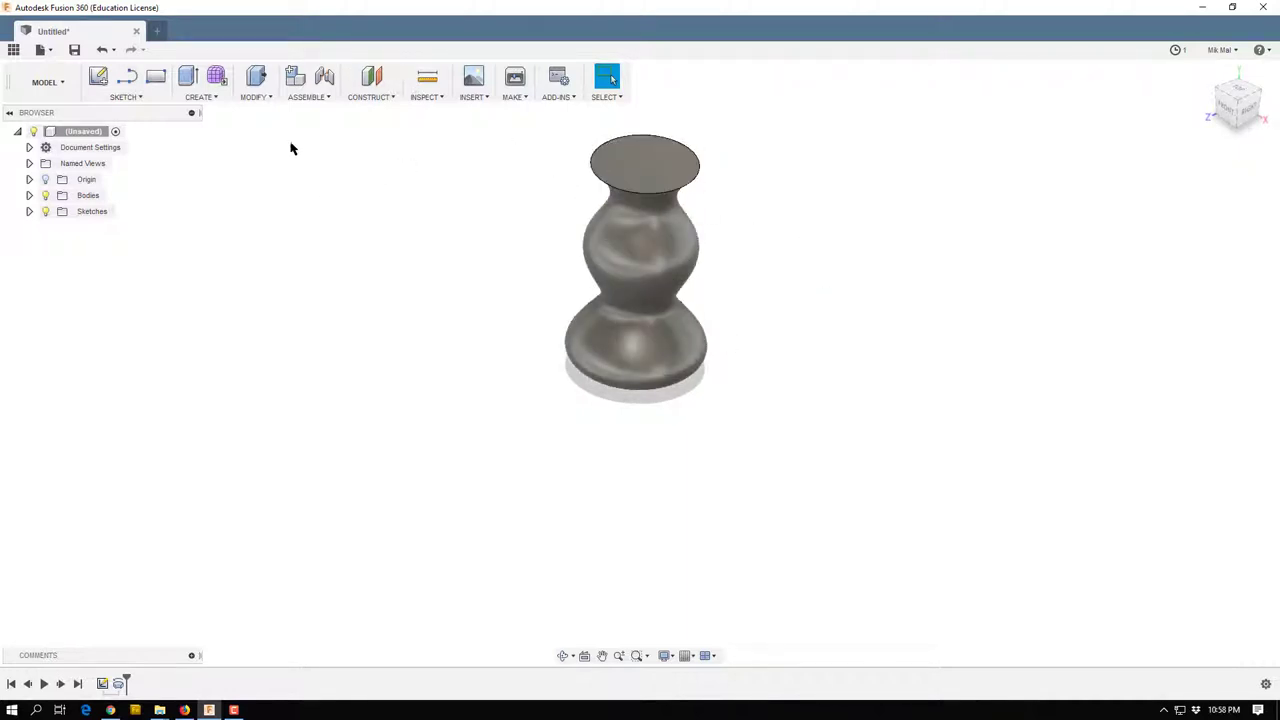
left_click(259, 99)
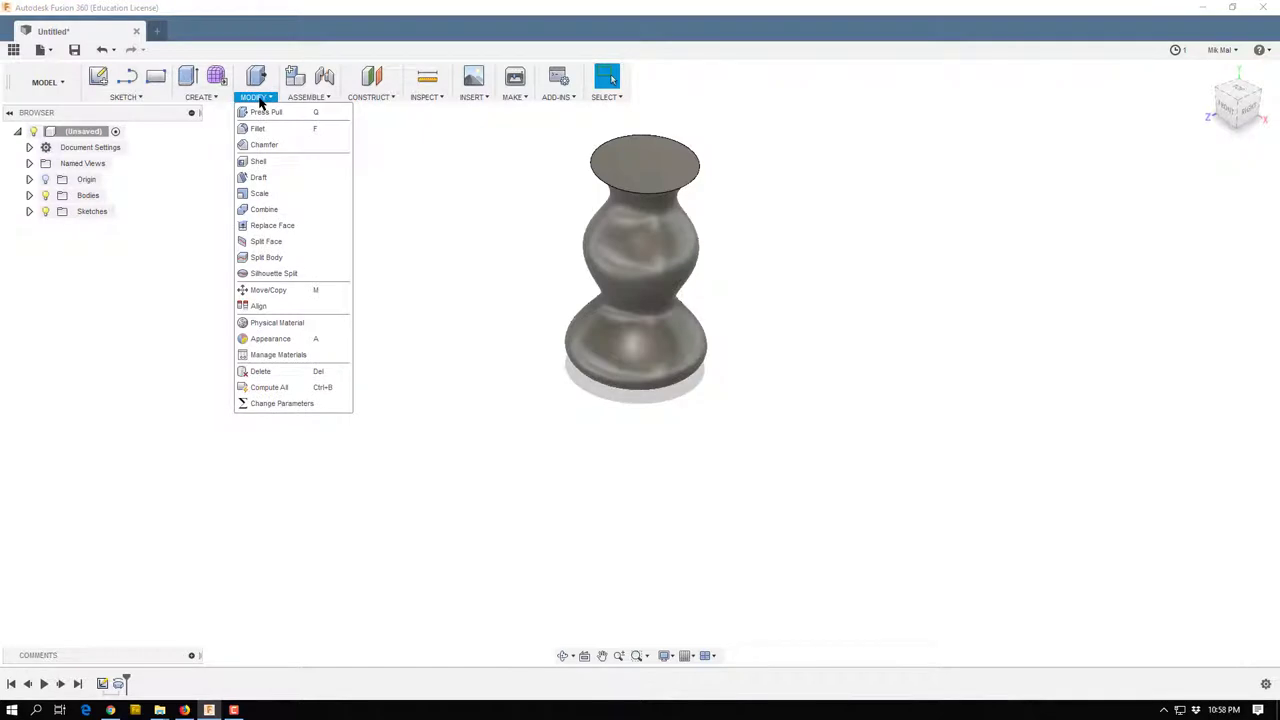
left_click(260, 162)
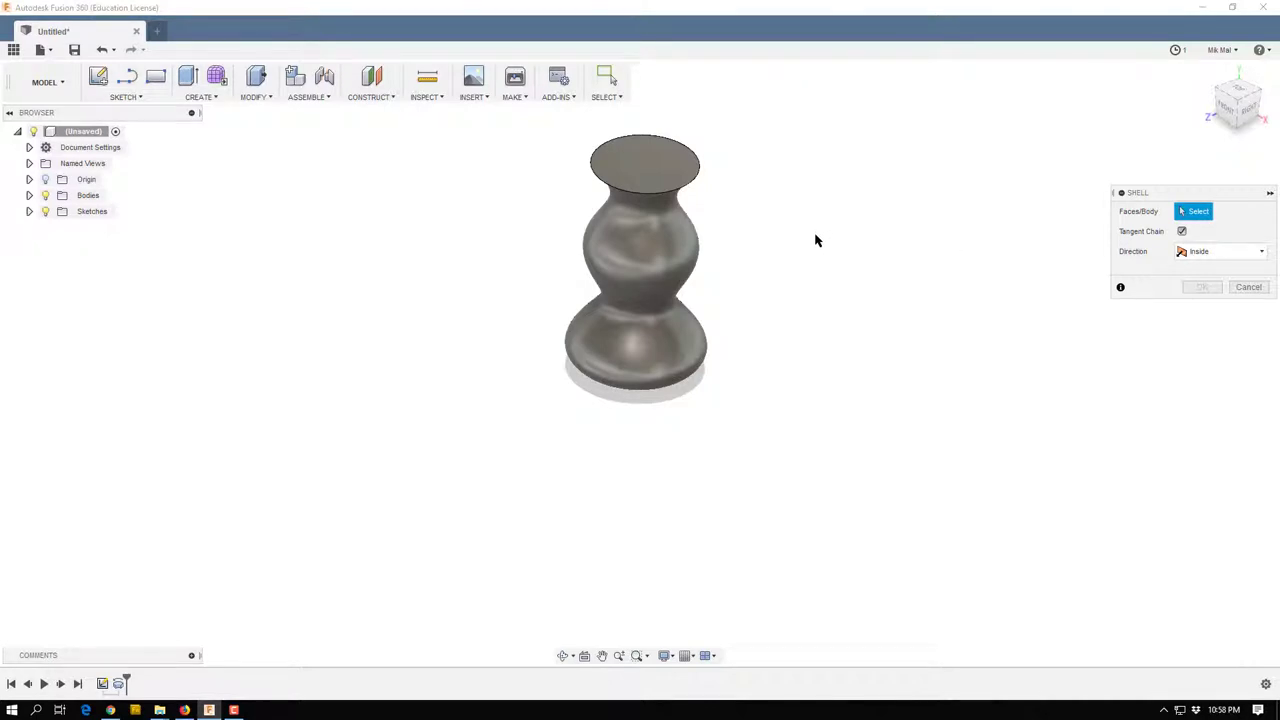
left_click(655, 165)
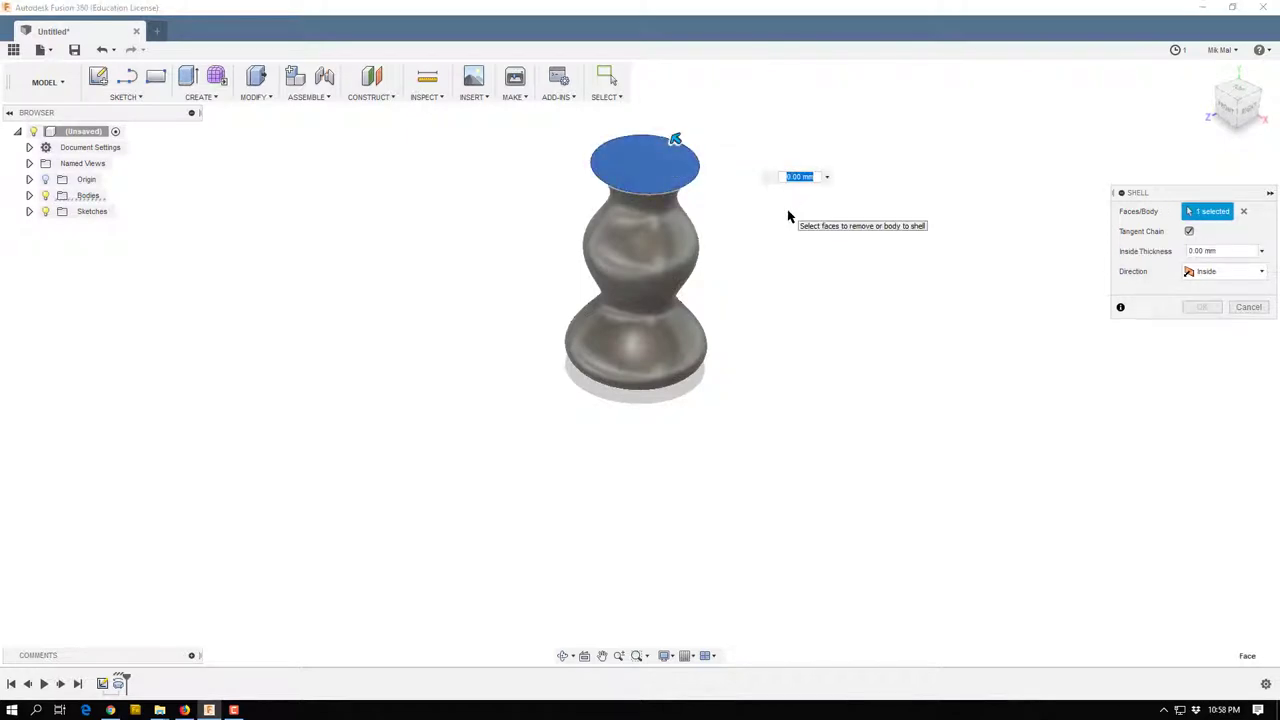
type("2")
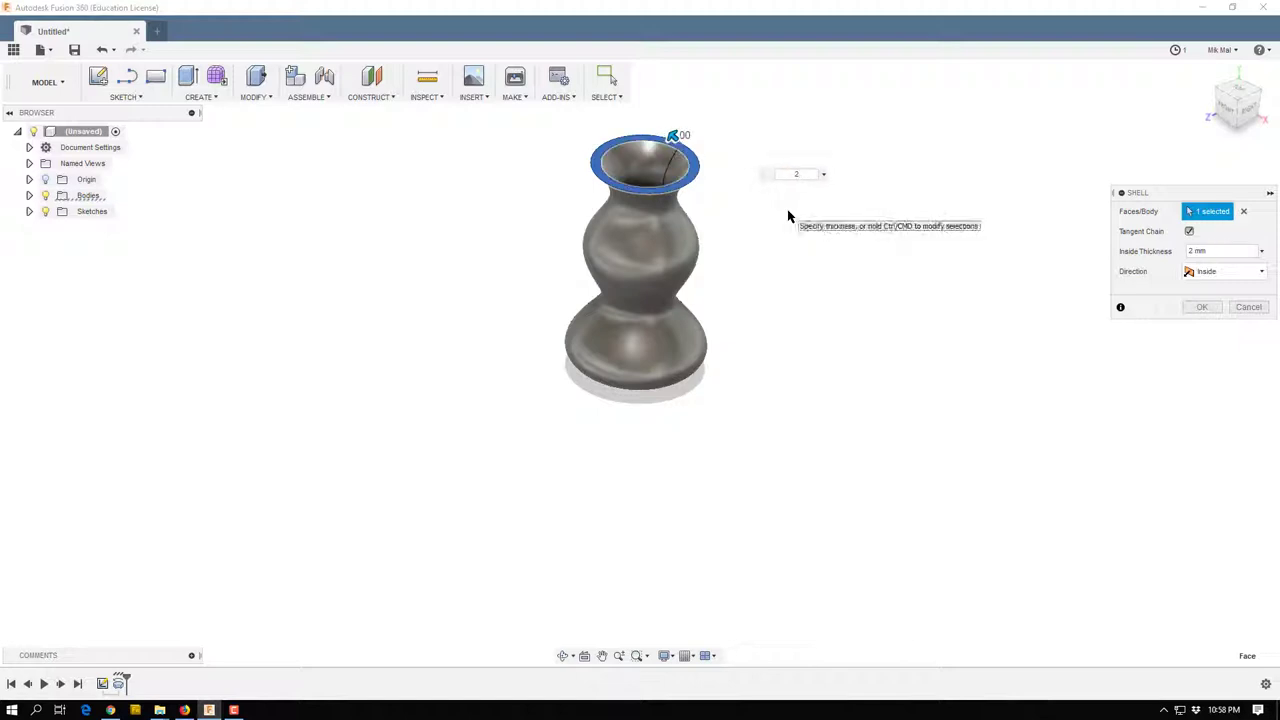
mouse_move(715, 170)
middle_mouse_down("shift")
mouse_move(713, 232)
mouse_move(726, 165)
middle_mouse_up("shift")
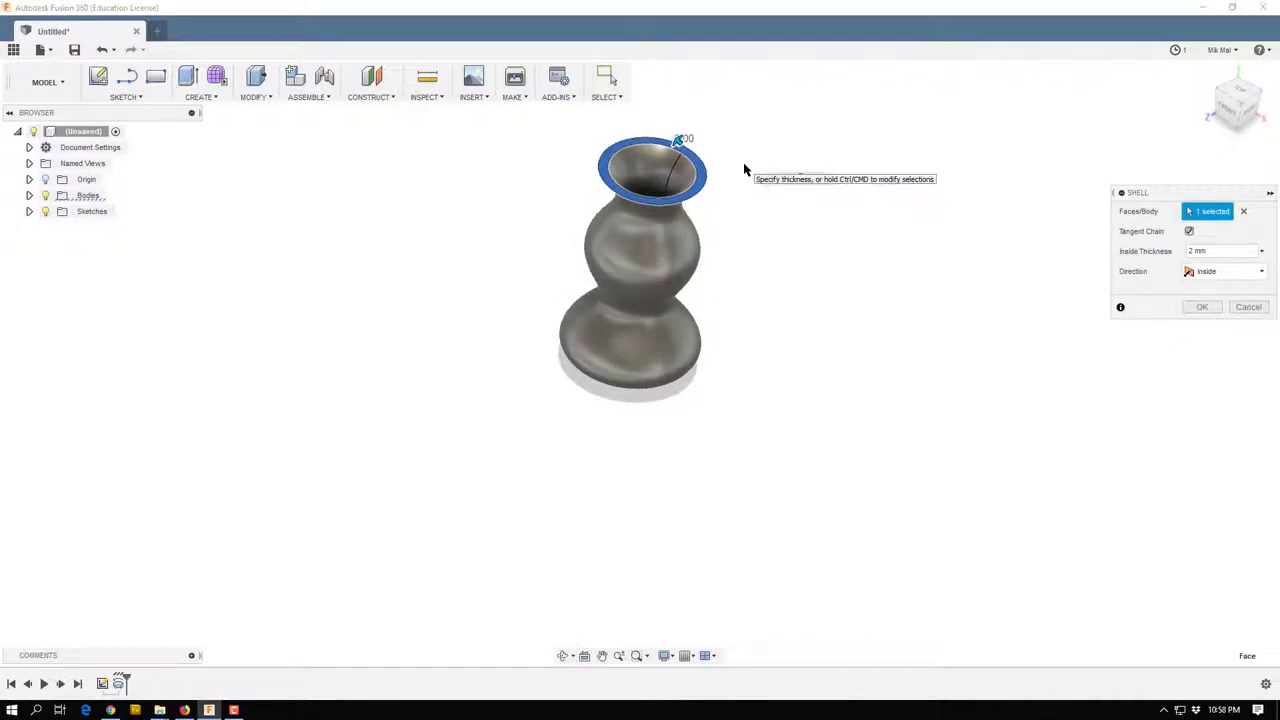
type("1")
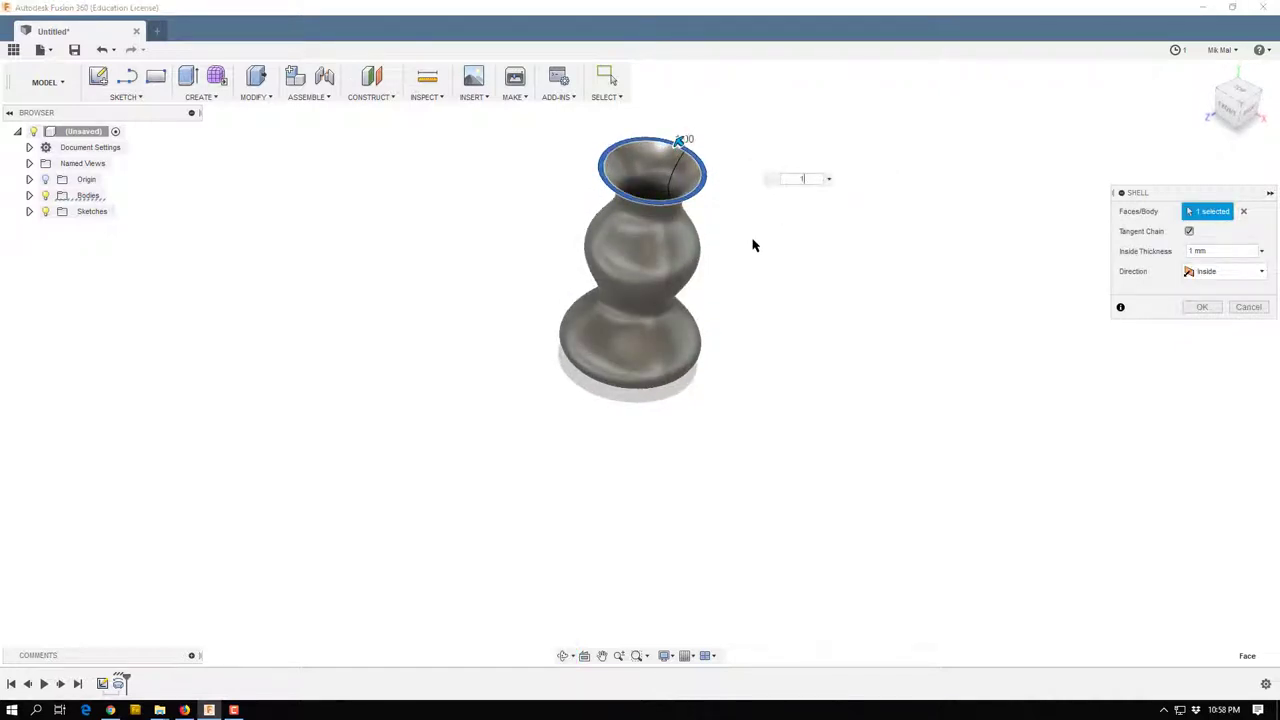
middle_click_drag(753, 242, 760, 217, "shift")
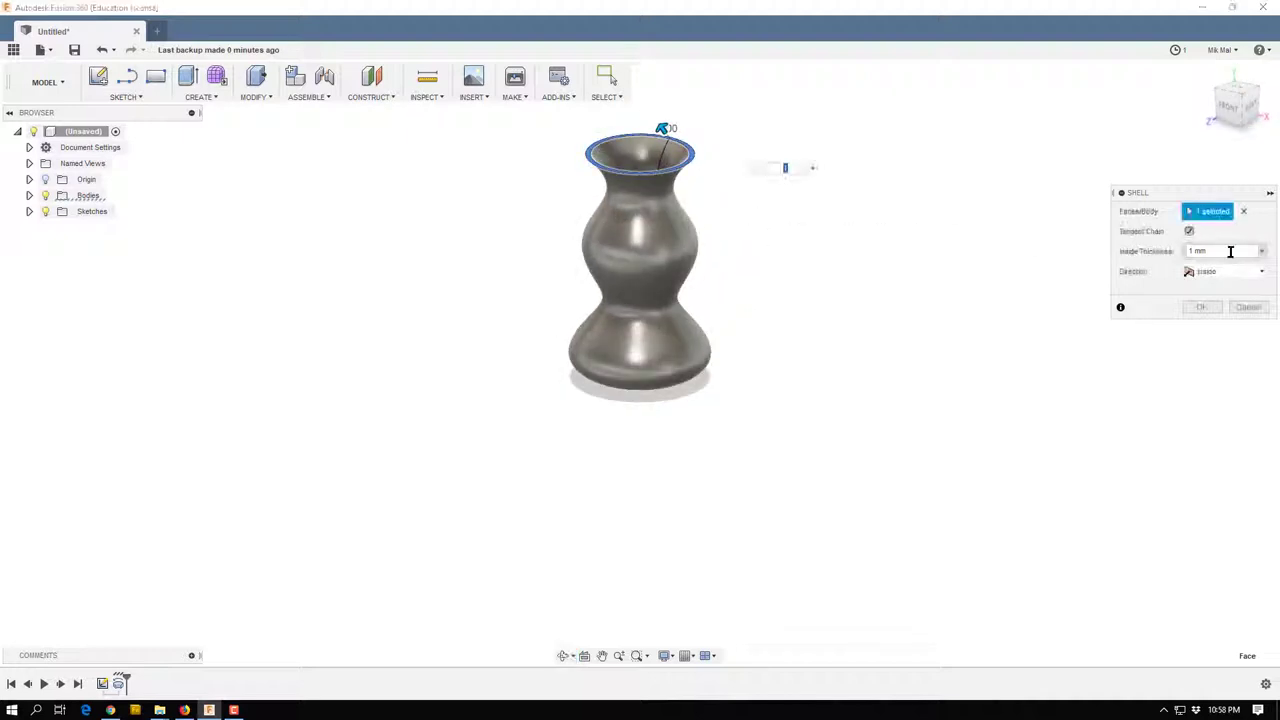
left_click(1202, 306)
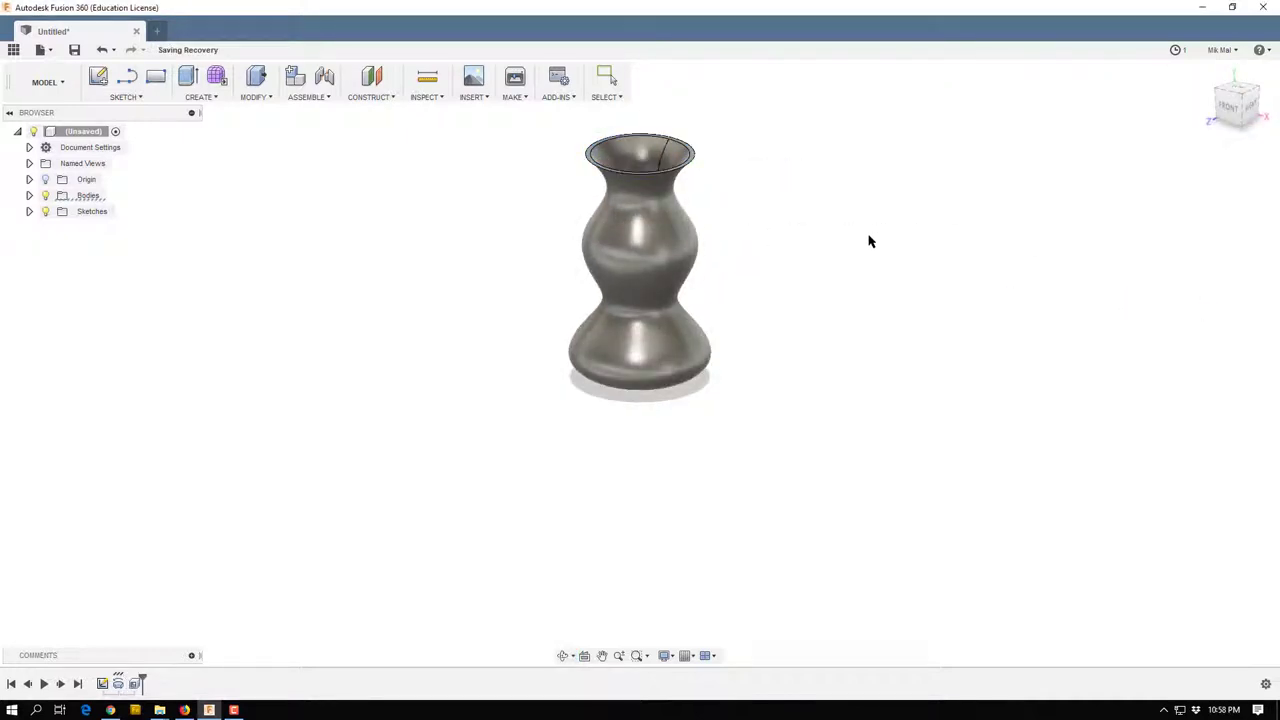
Roll the timeline back to just before the shell and start a sketch on the vertical front origin plane.
middle_click_drag(796, 273, 689, 260, "shift")
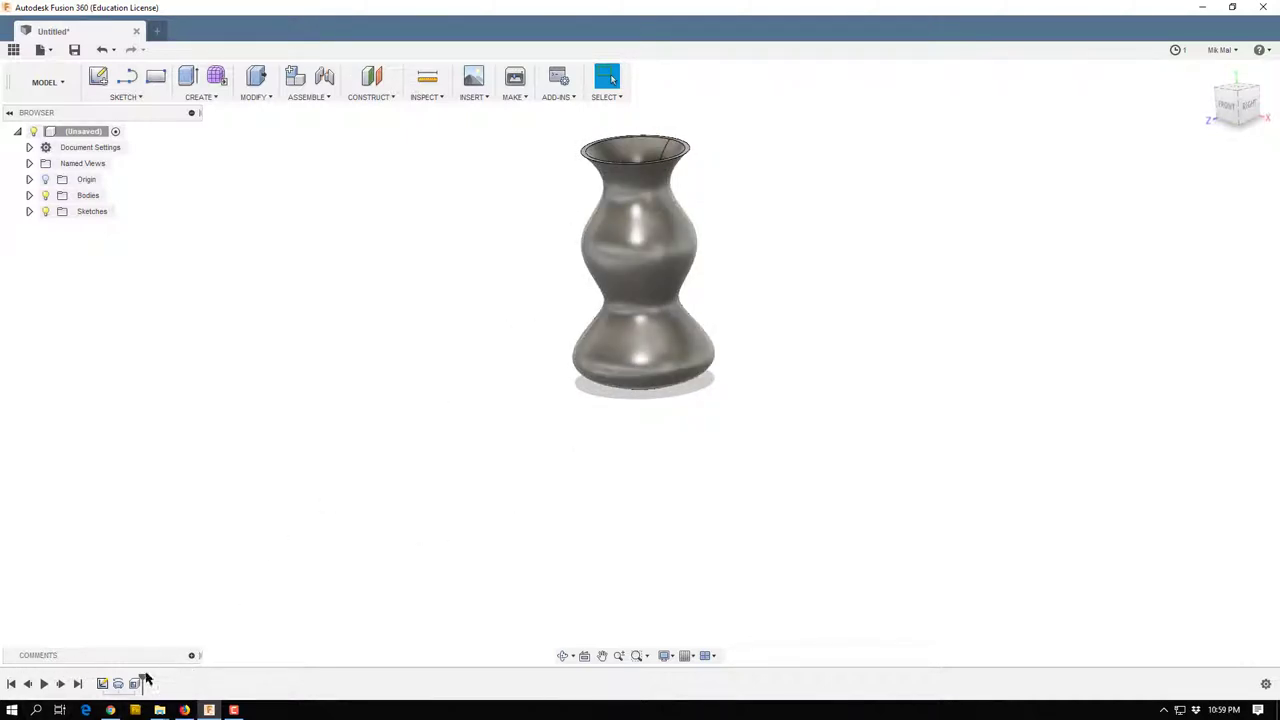
left_click_drag(143, 678, 126, 679)
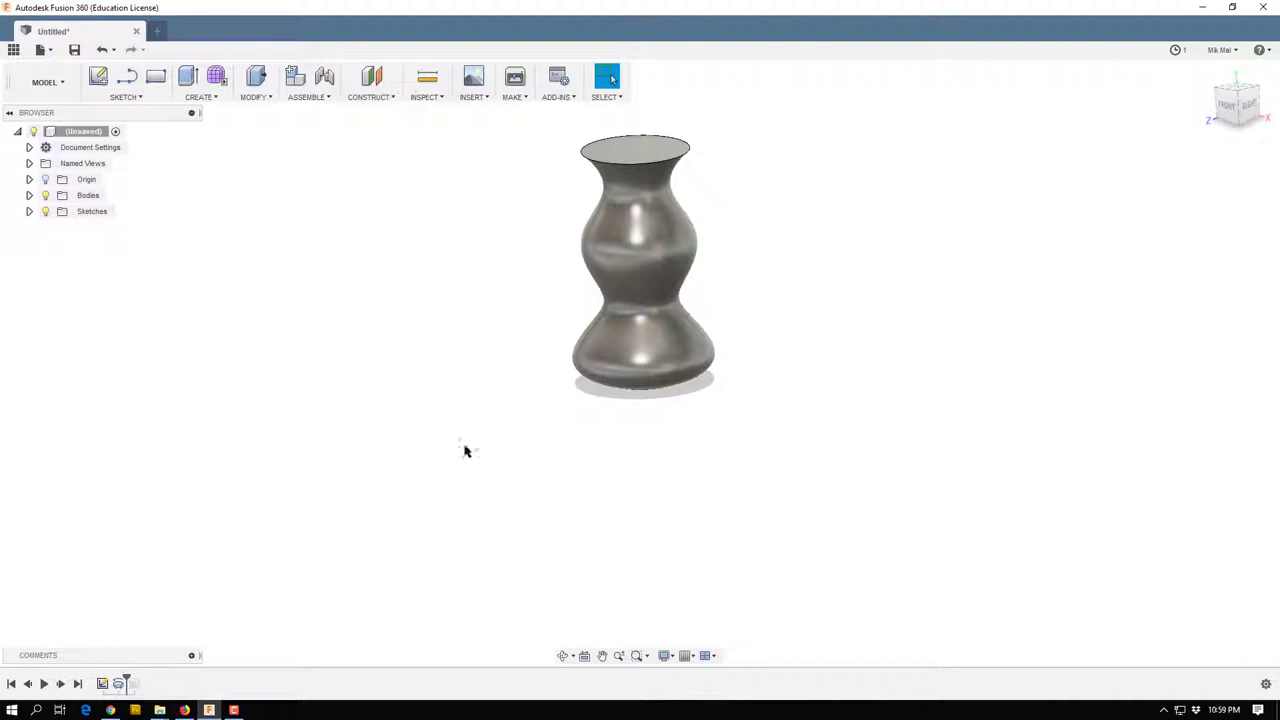
left_click(97, 77)
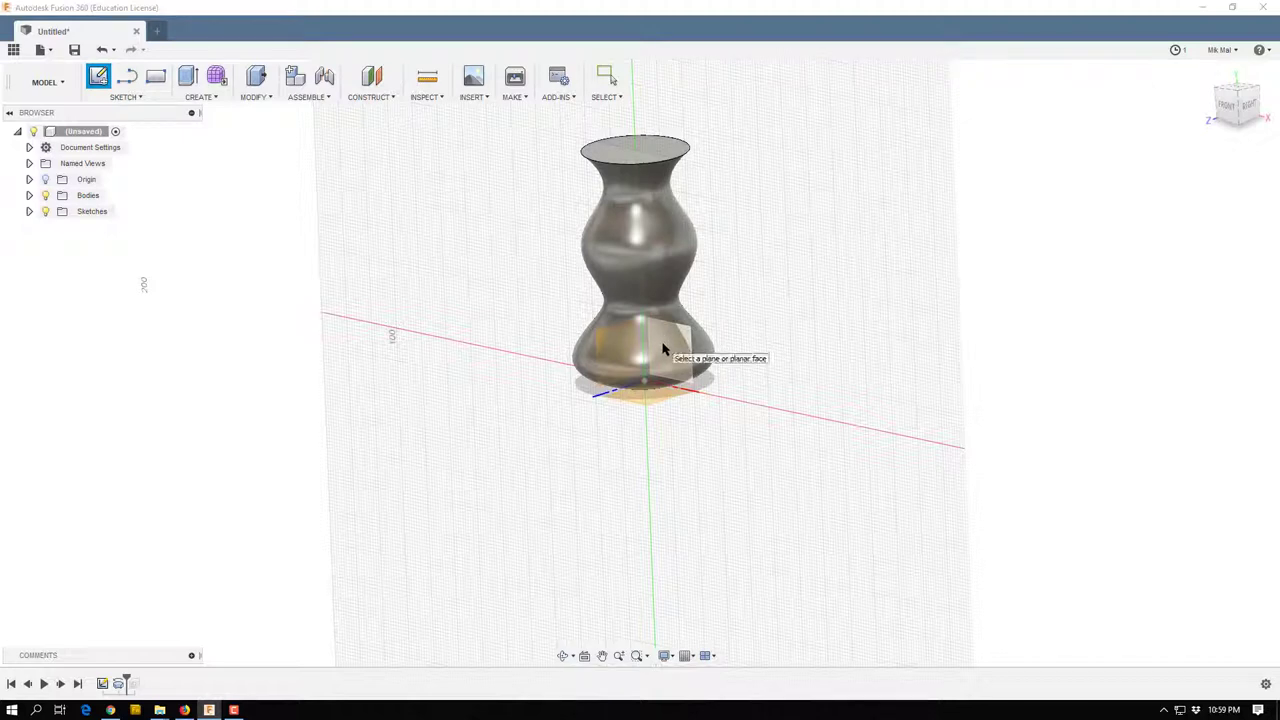
left_click(663, 348)
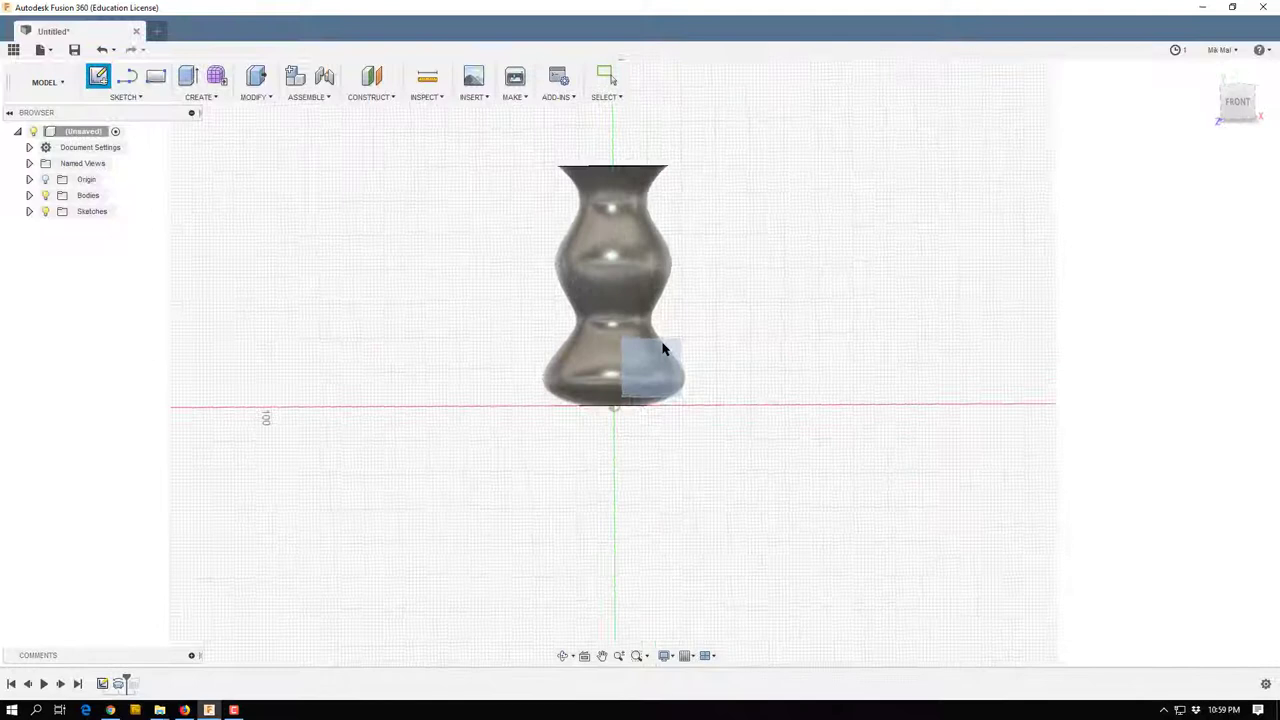
left_click(663, 348)
Draw a vertical construction line along the vase's central axis, from below the neck to the upper part of the lower bulge.
scroll(611, 260, "up", 5)
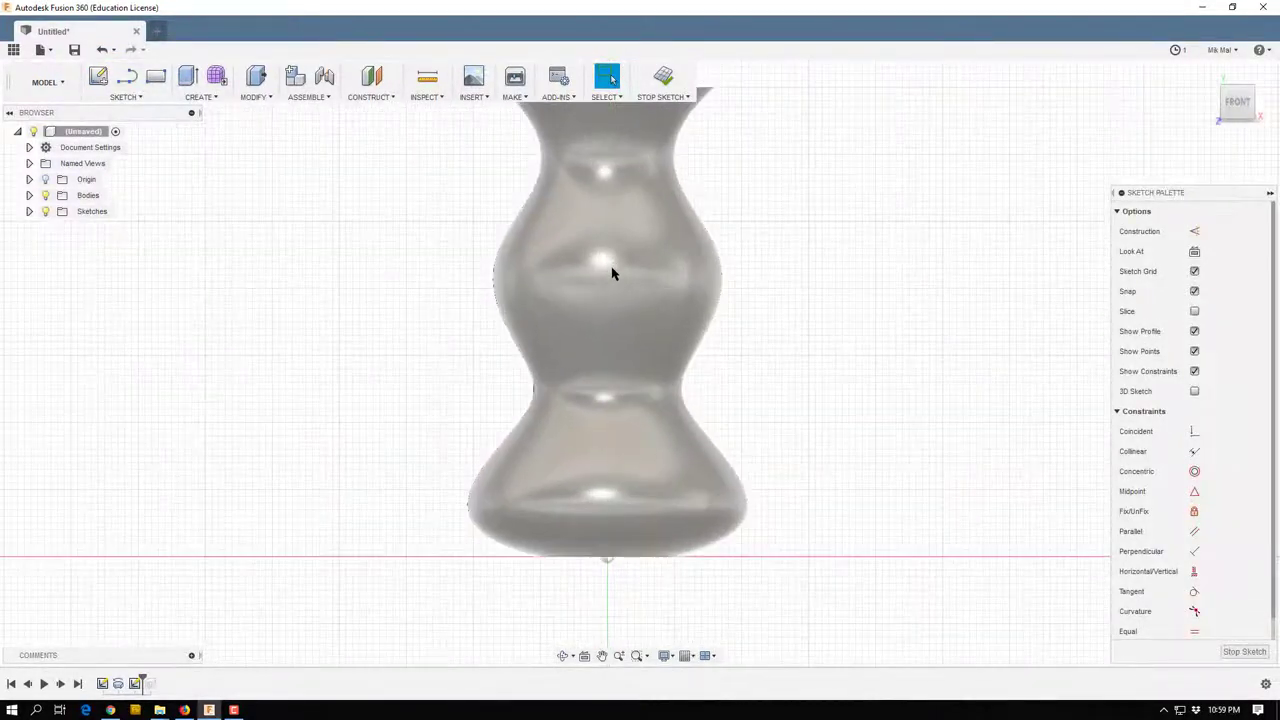
scroll(611, 271, "up", 3)
scroll(611, 271, "down", 2)
scroll(611, 271, "up", 3)
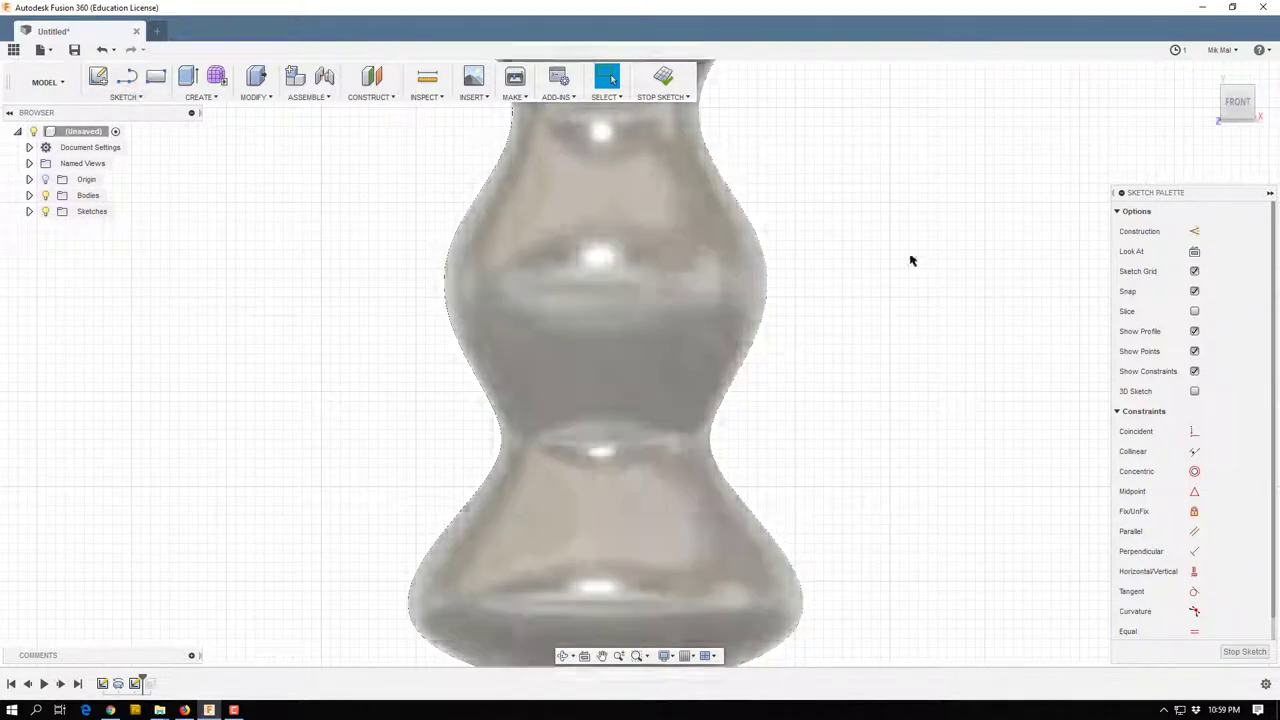
left_click(1192, 232)
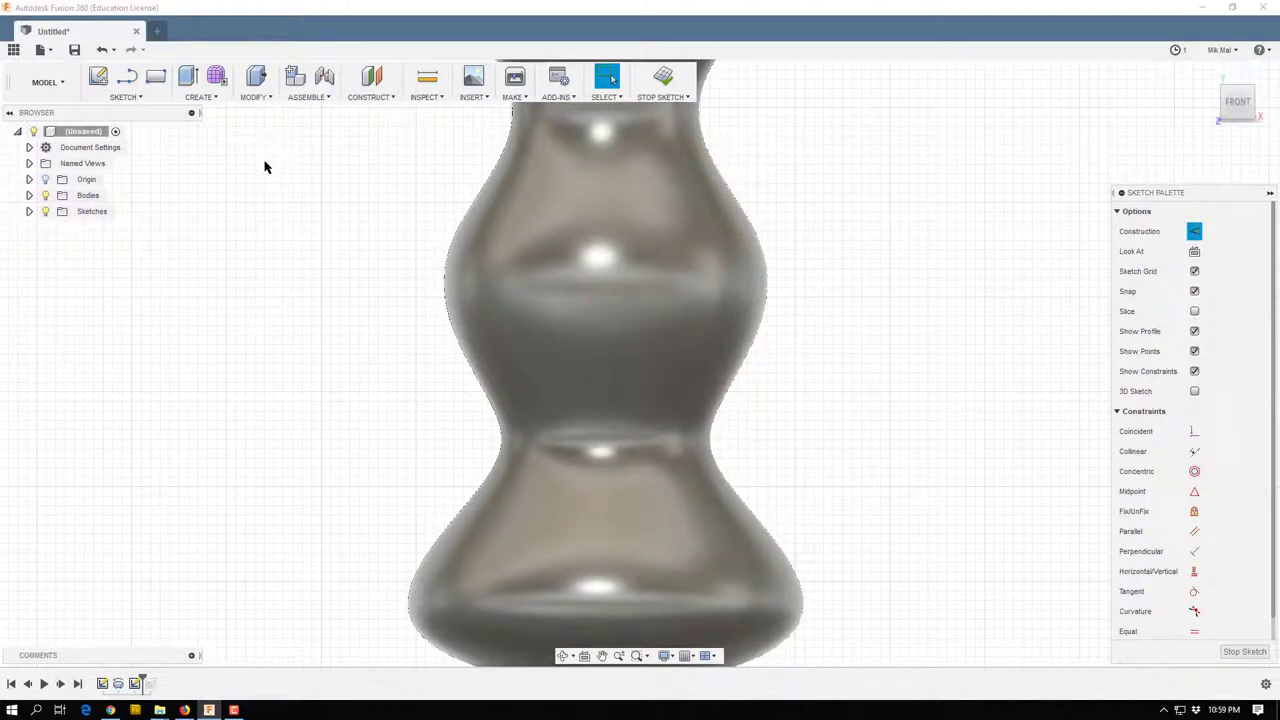
left_click(124, 100)
left_click(110, 112)
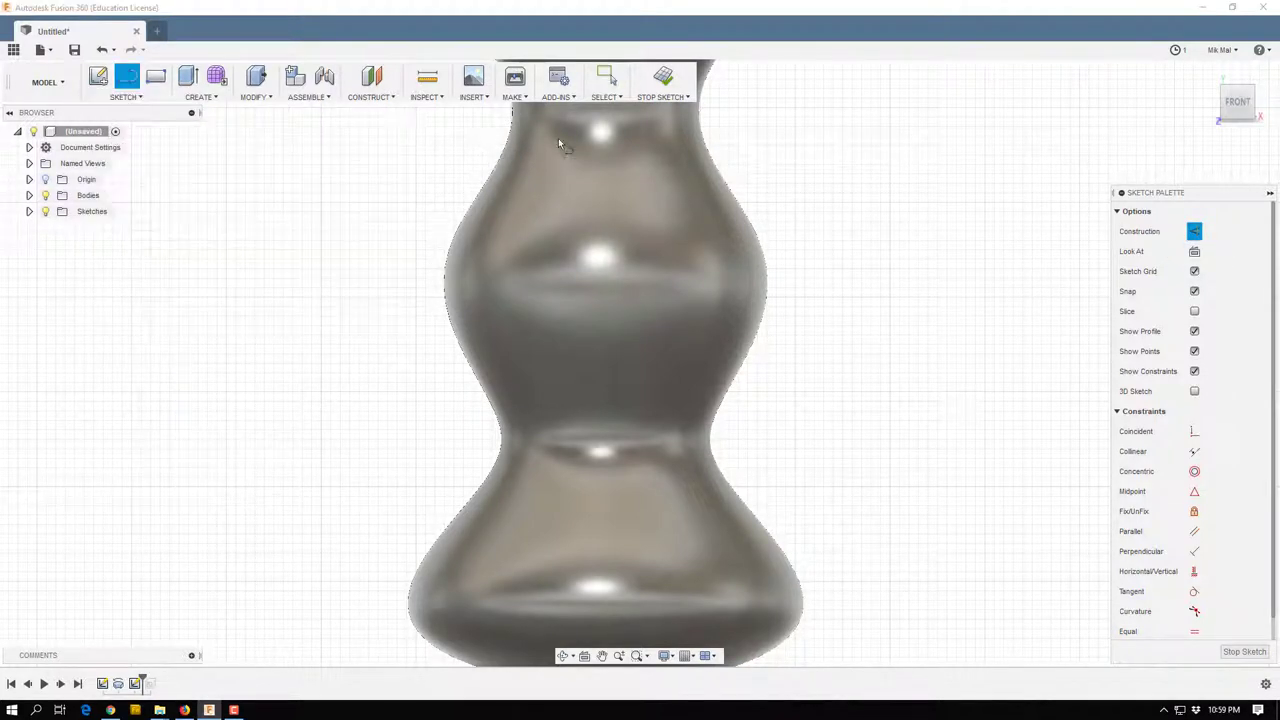
left_click(605, 145)
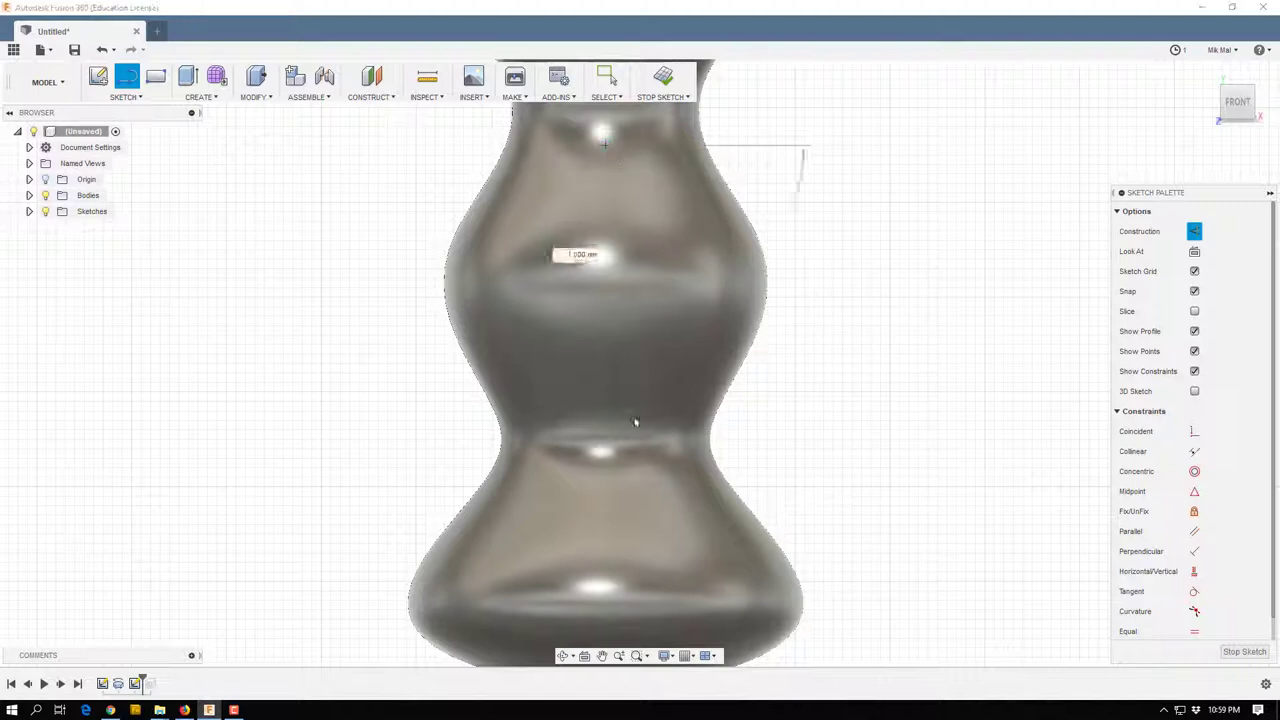
left_click(606, 485)
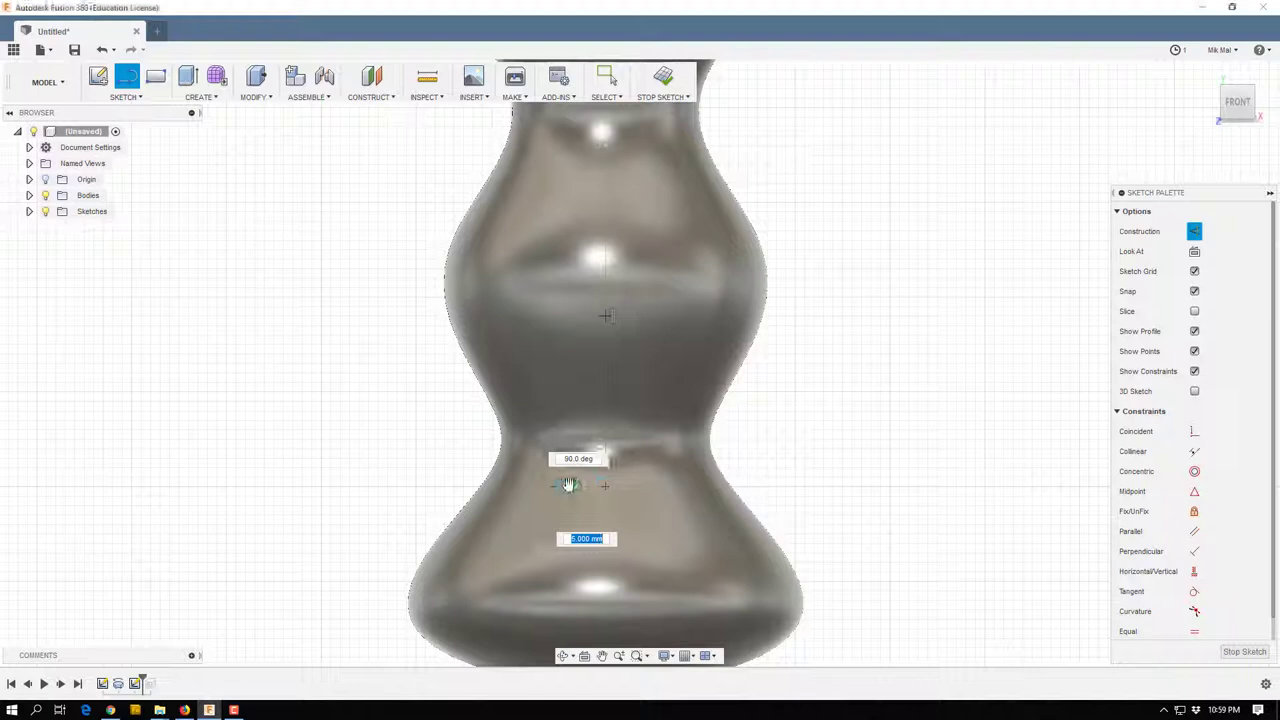
key("Escape")
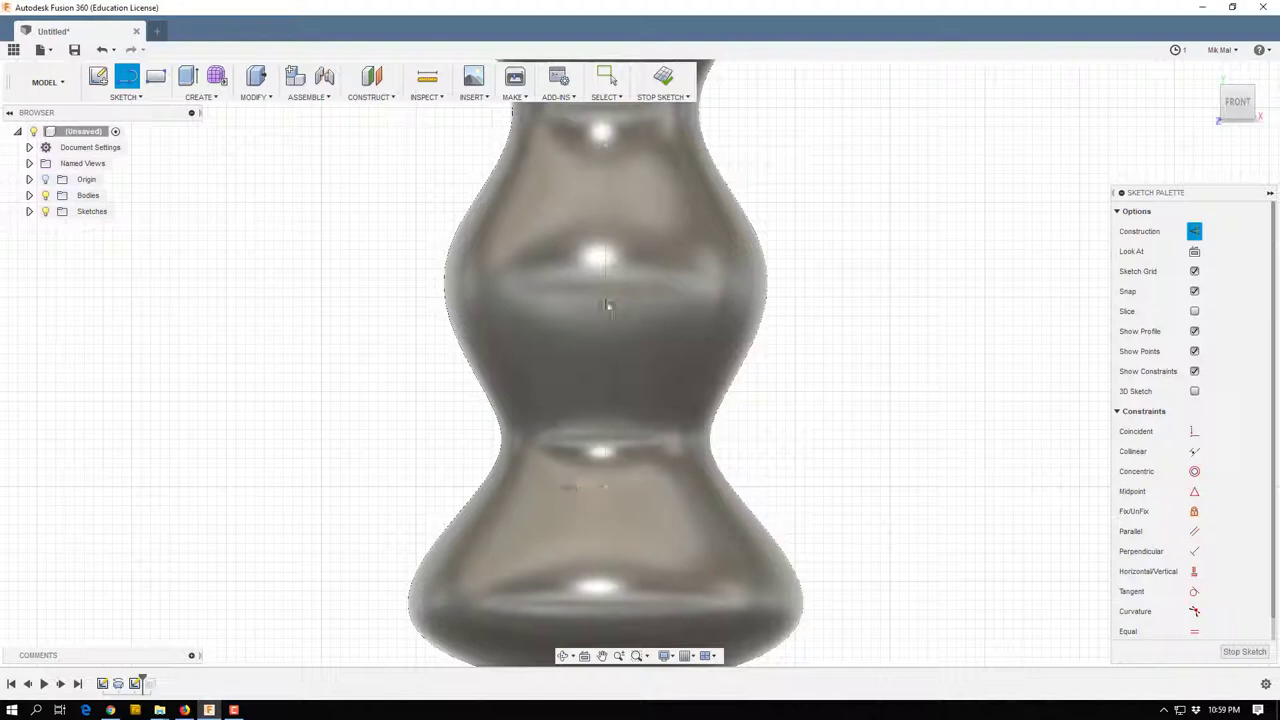
Draw a horizontal construction line about 43 mm long across the upper bulge, extending past the vase on both sides.
left_click(406, 288)
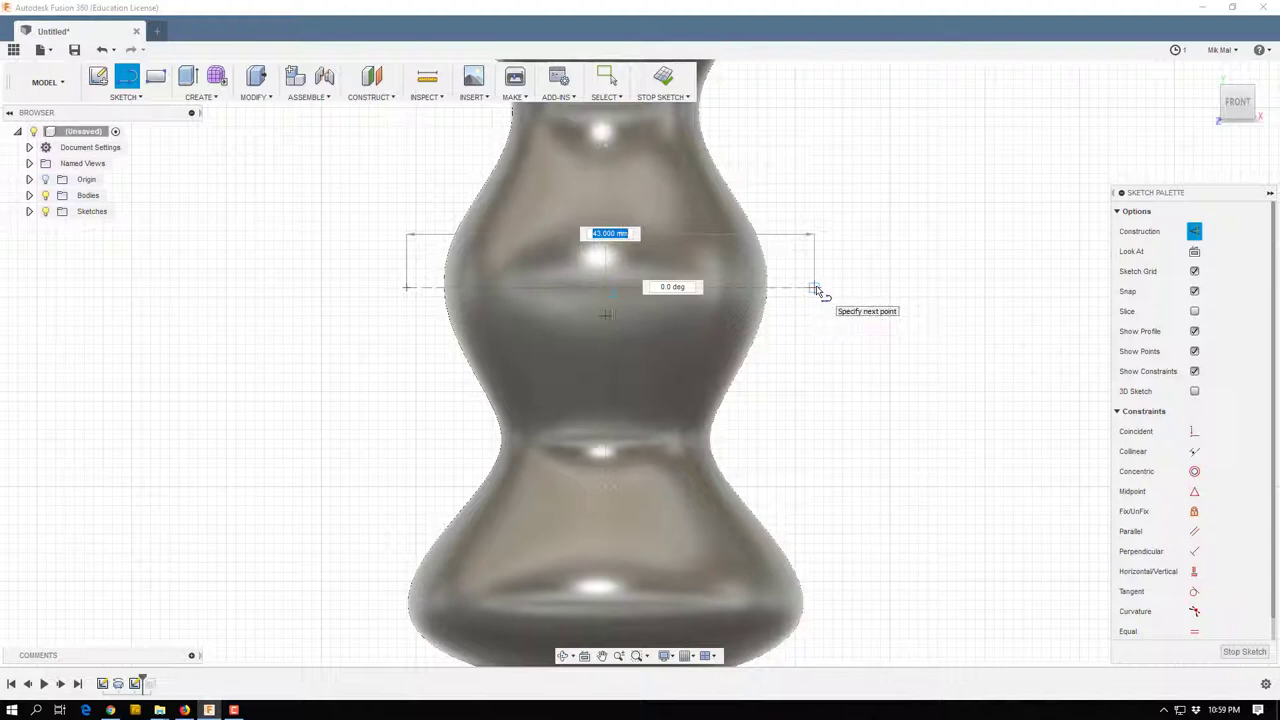
left_click(814, 289)
key("Escape")
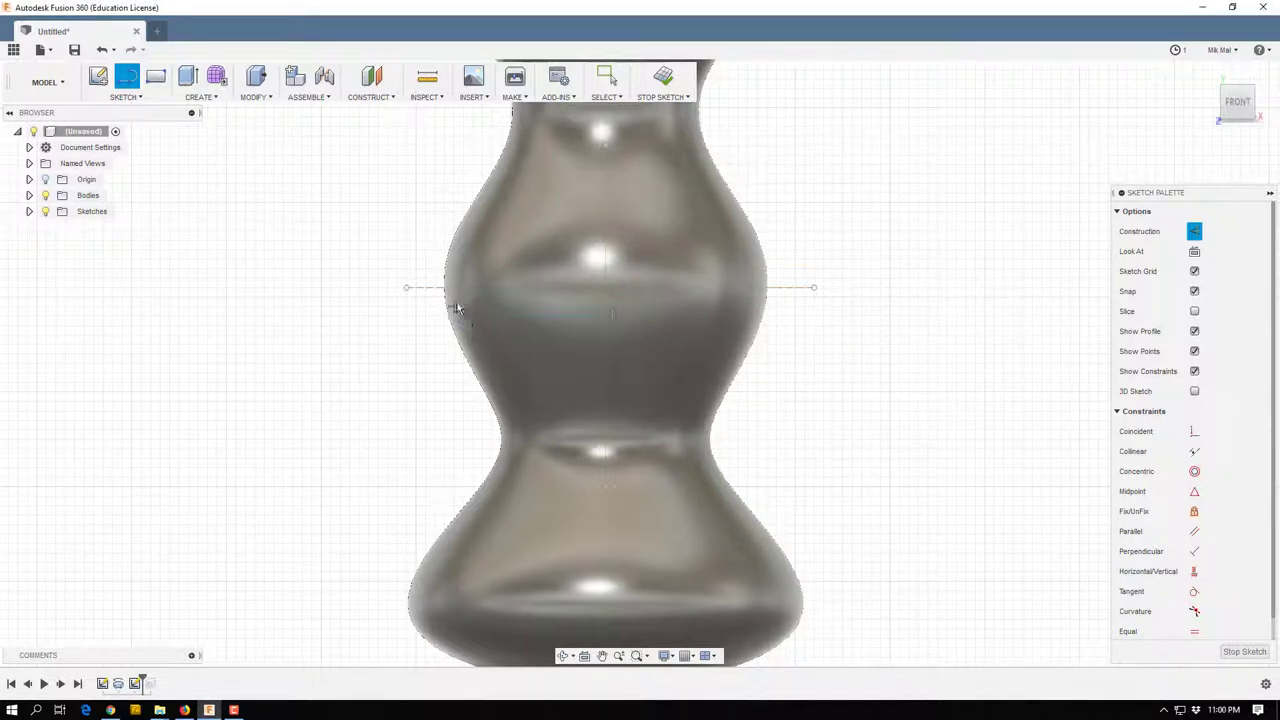
Draw a center-diameter circle about 7 mm across, centred on the vertical construction line just above the horizontal one.
left_click(120, 97)
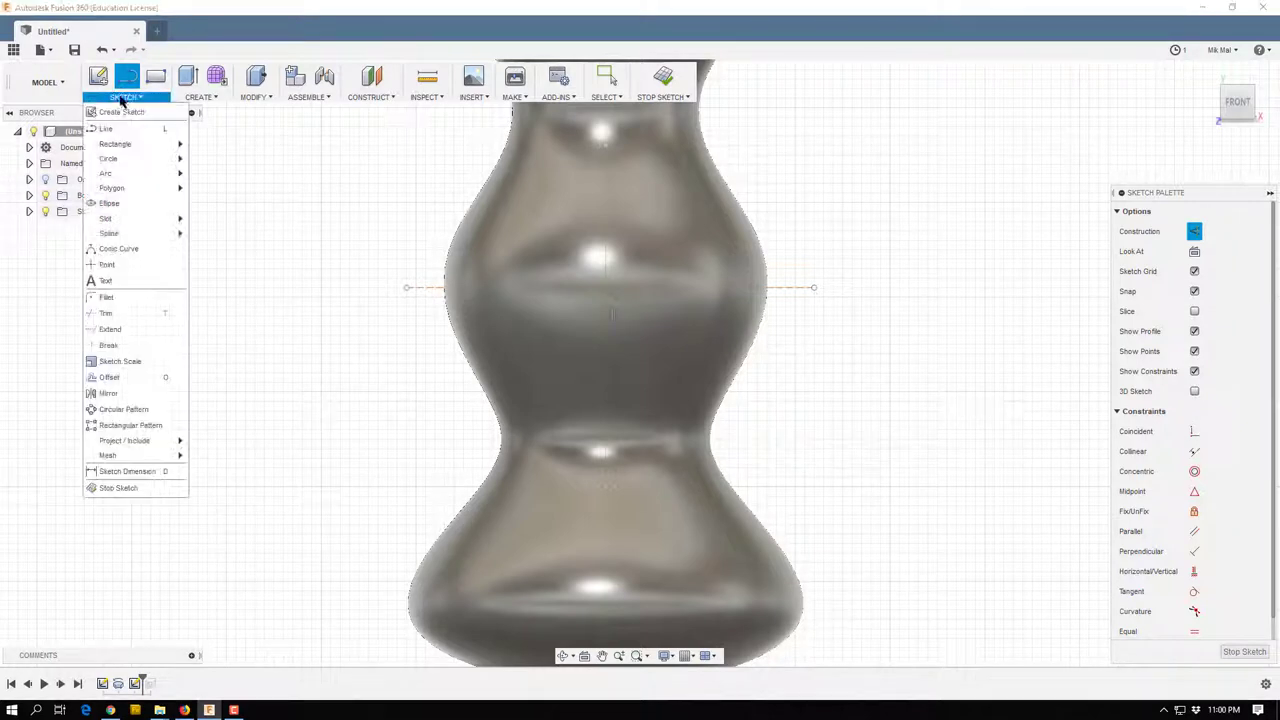
mouse_move(130, 159)
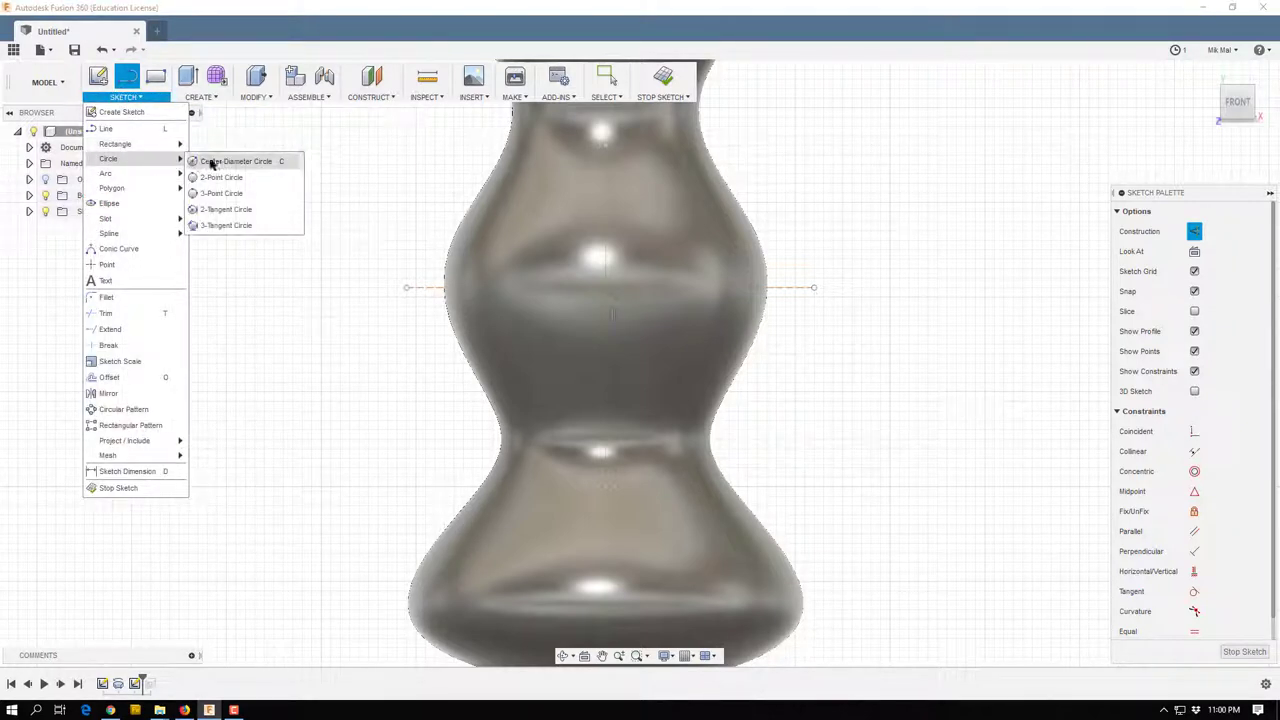
left_click(212, 161)
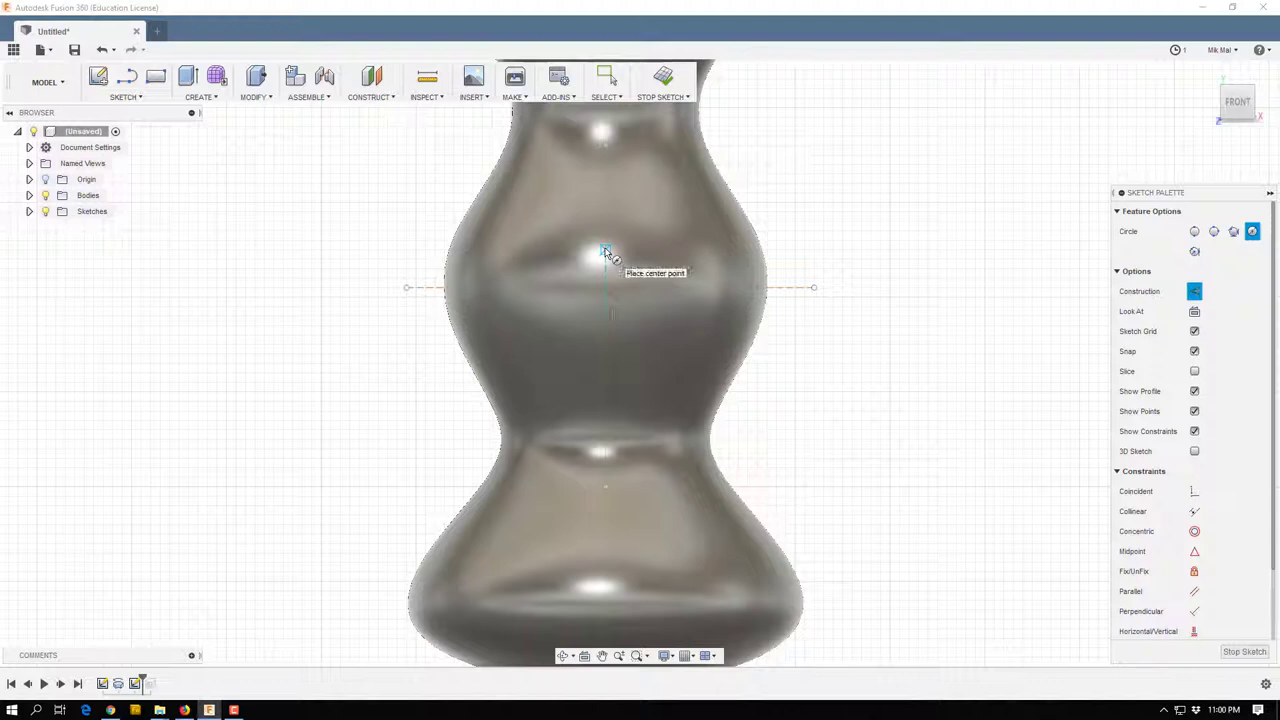
left_click(605, 251)
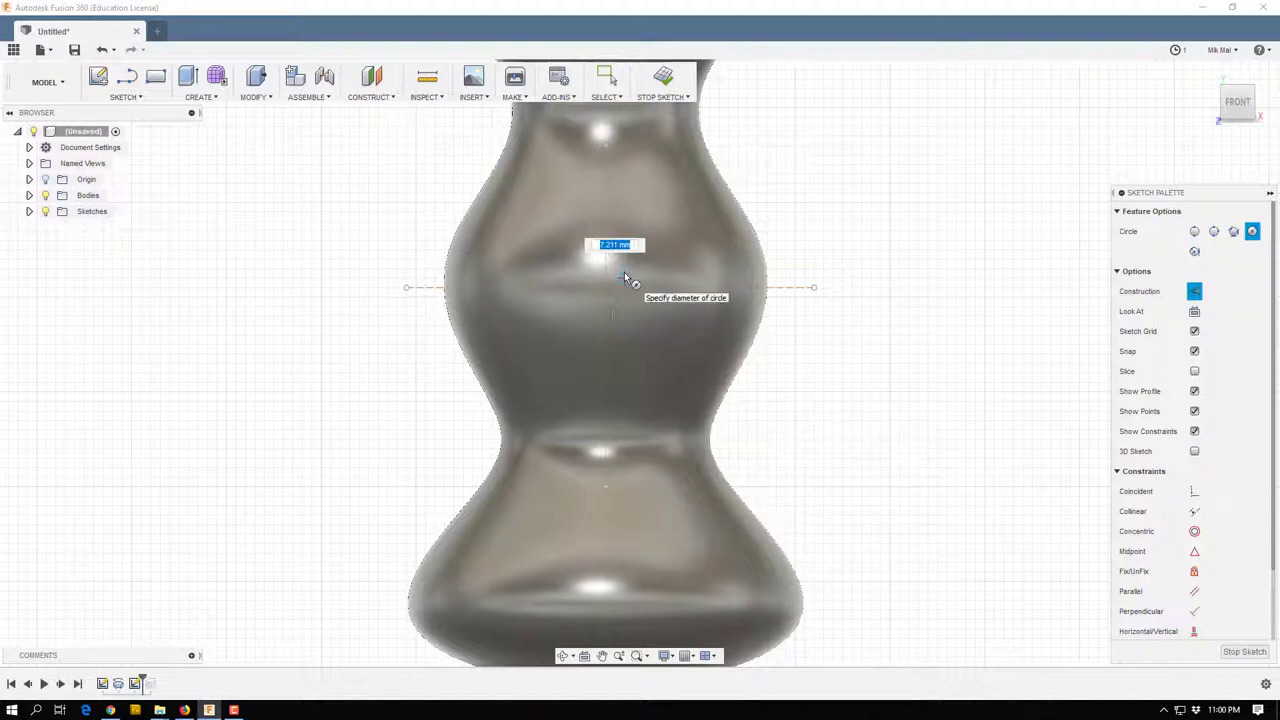
left_click(624, 272)
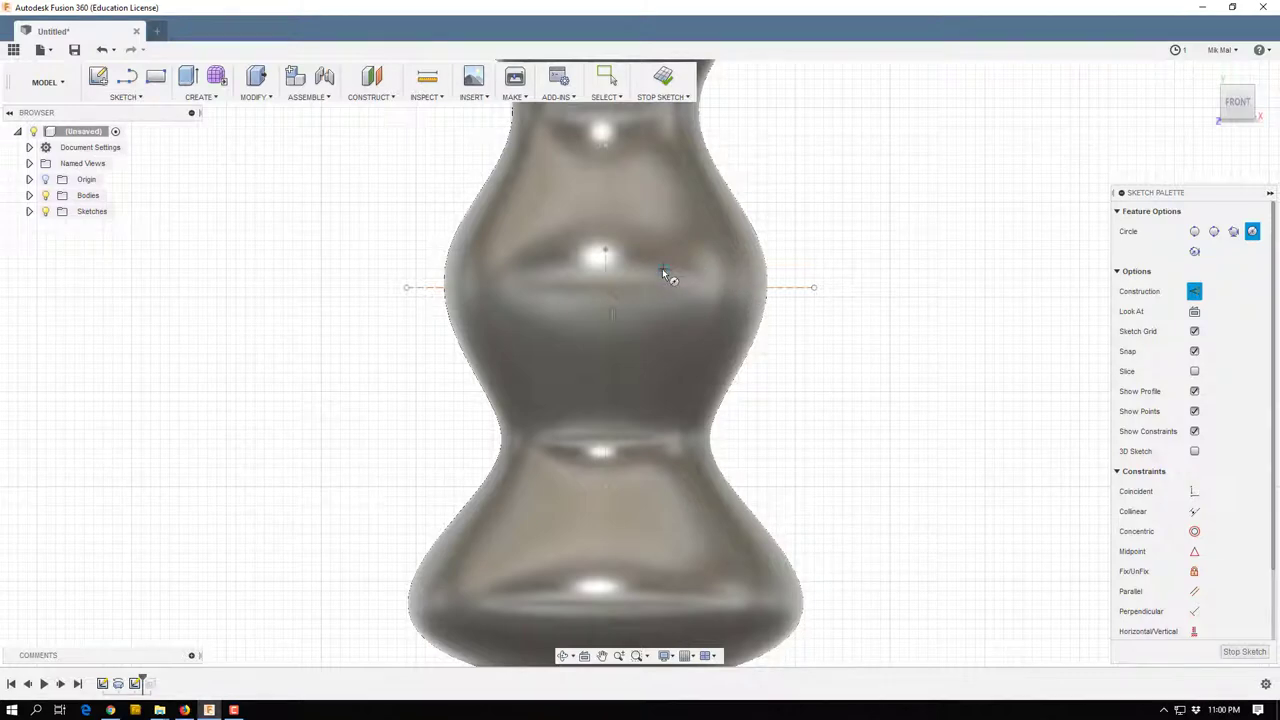
key("Escape")
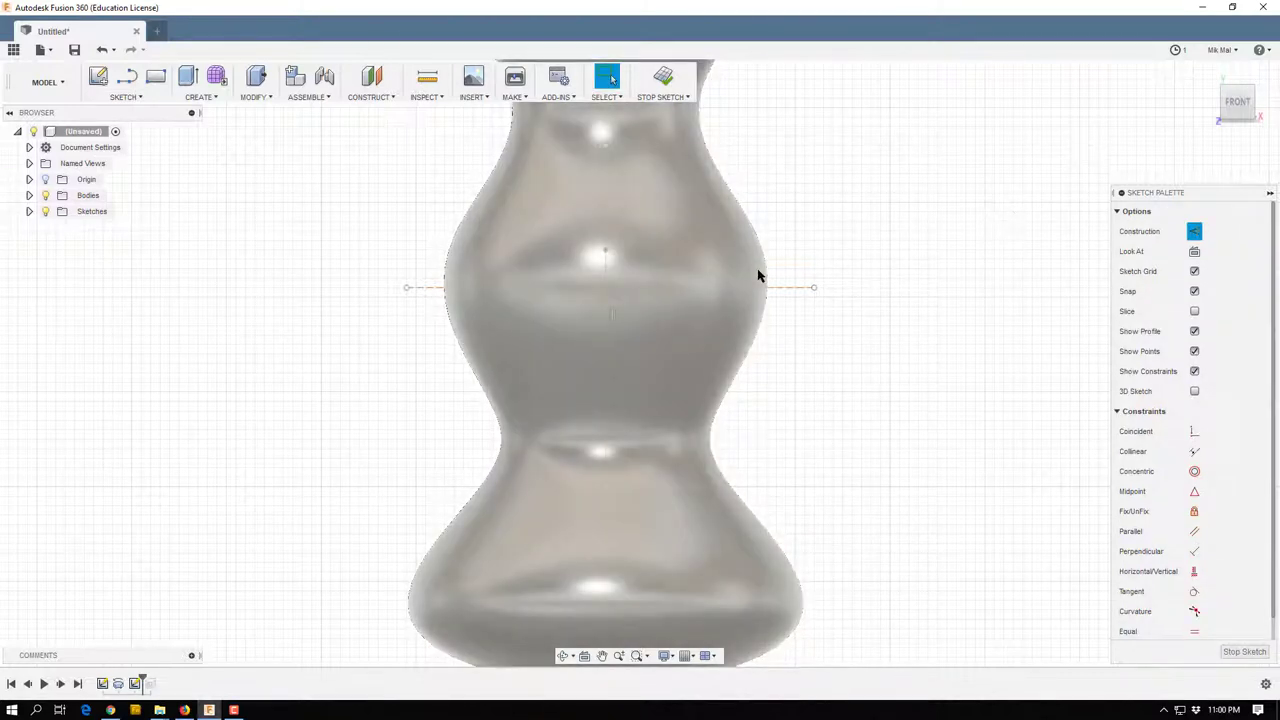
Convert the circle on the vertical axis from construction to regular sketch geometry.
left_click(1194, 231)
left_click(629, 233)
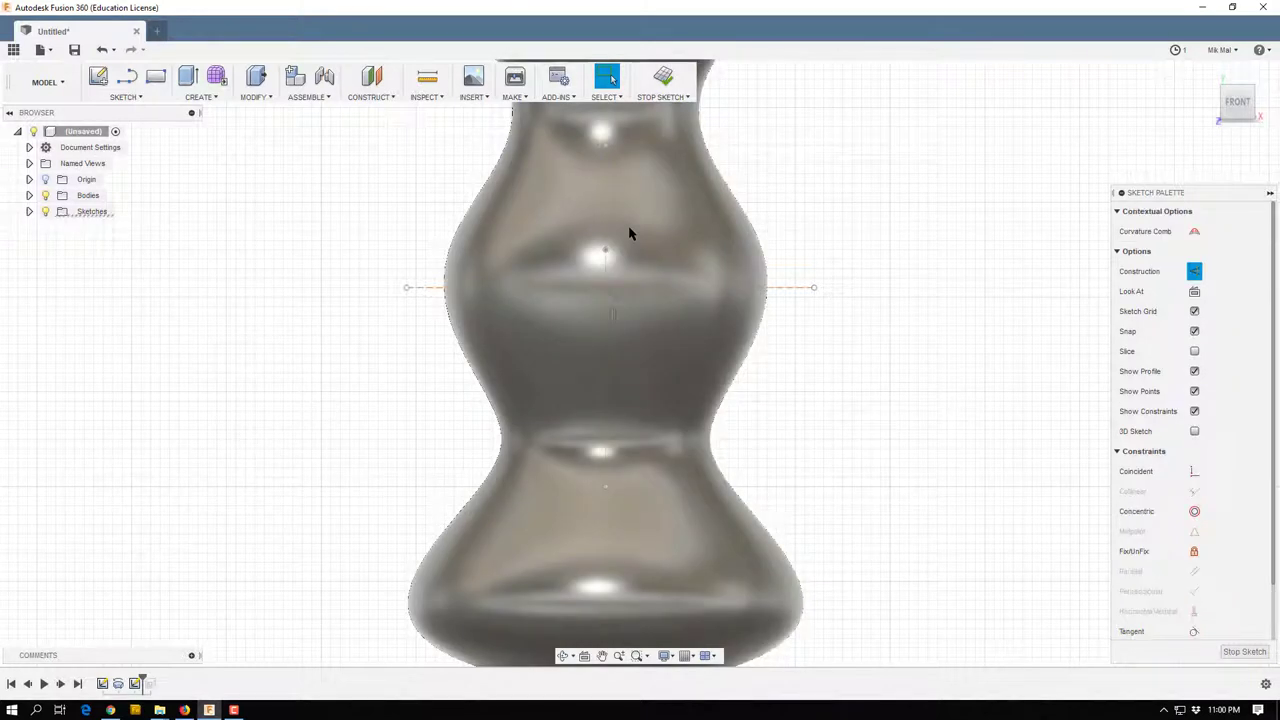
left_click(1192, 278)
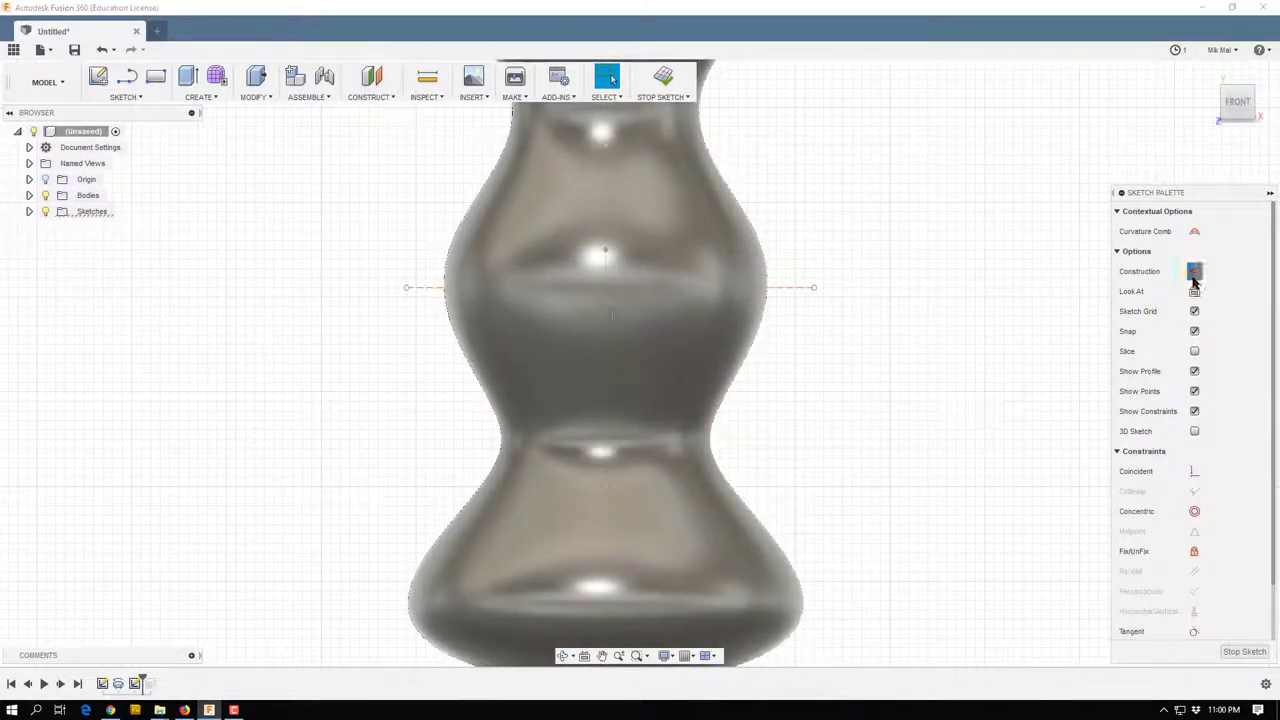
left_click(841, 261)
key("x")
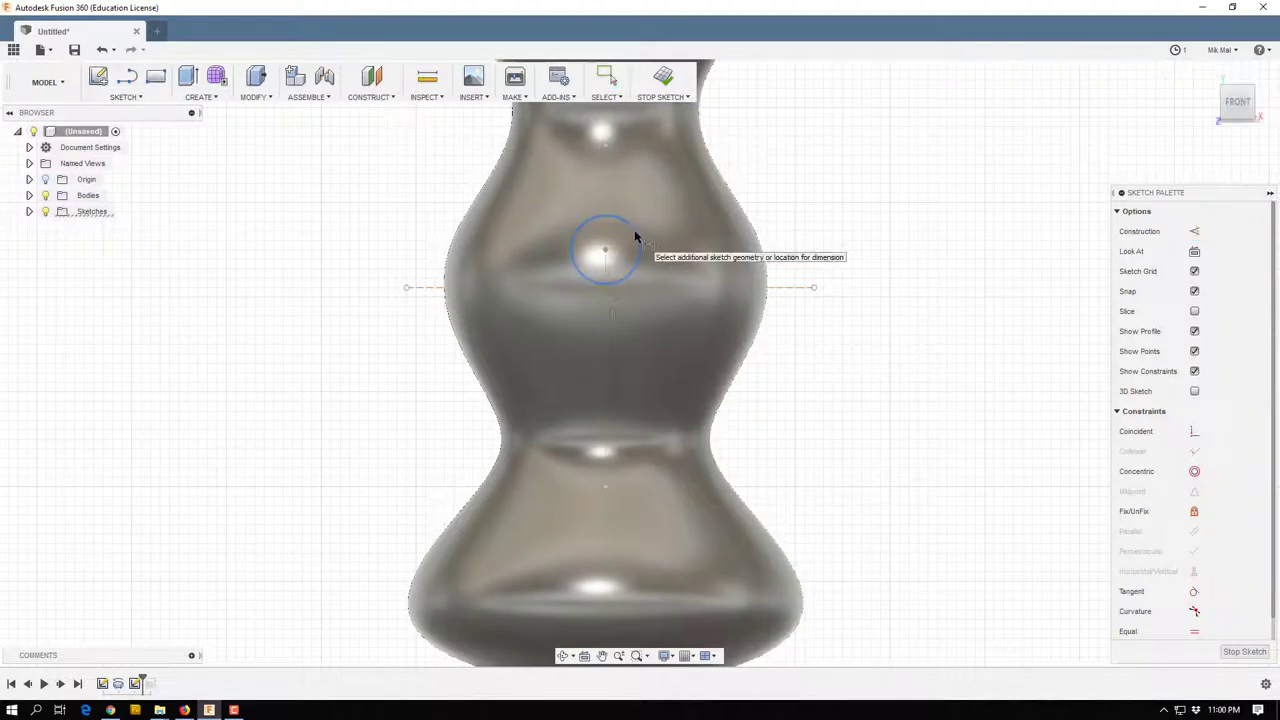
Dimension the circle on the vertical axis with a diameter of 7 mm.
left_click(634, 237)
left_click(661, 223)
type("7")
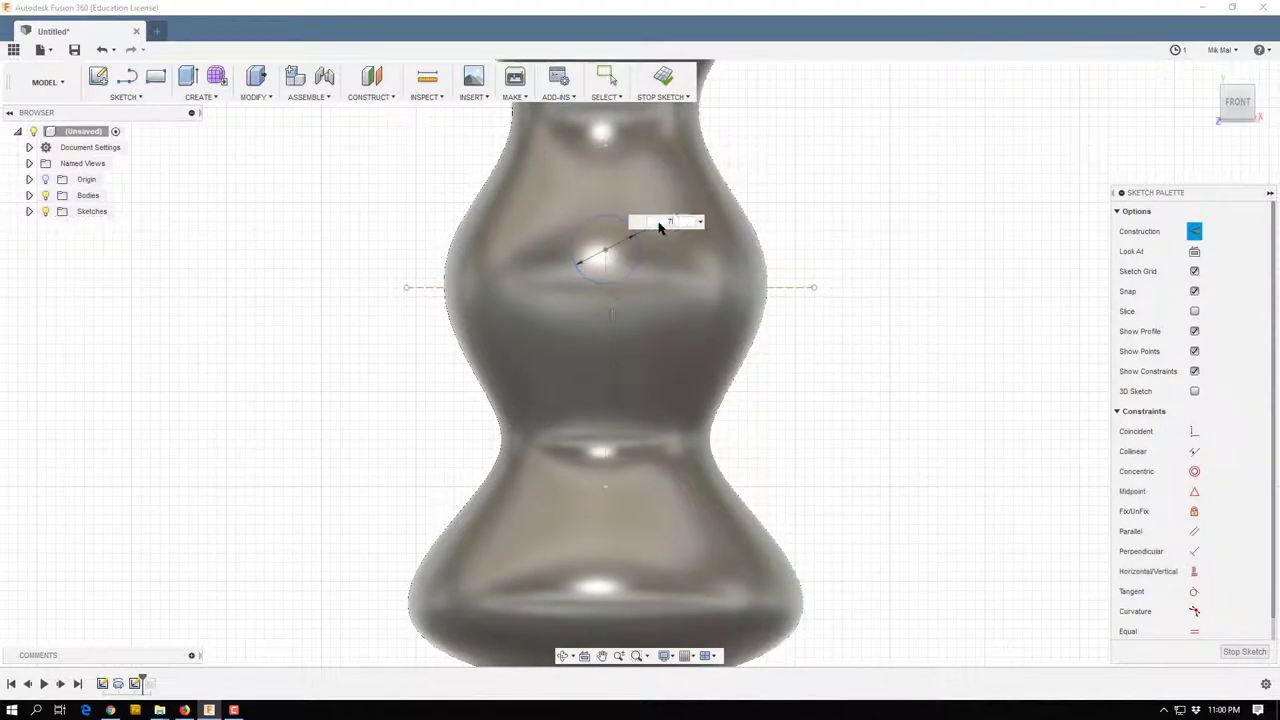
key("Return")
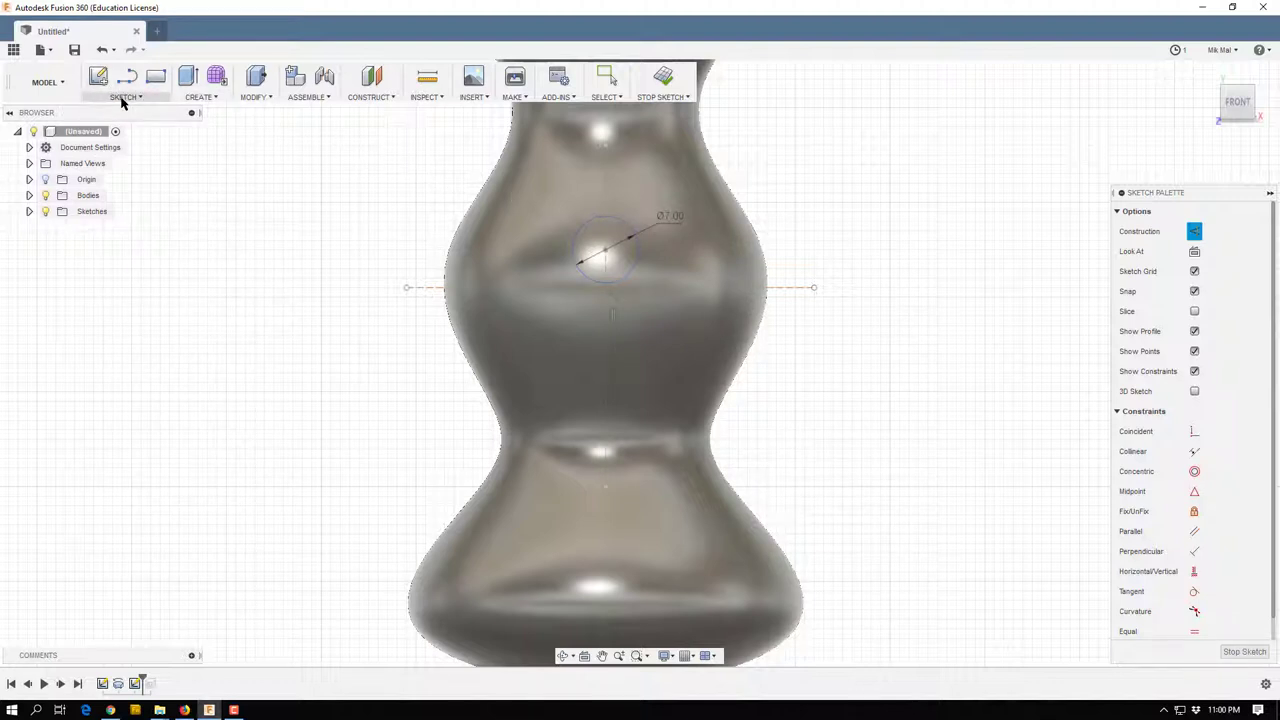
Draw a regular 7 mm circle below and left of the first, and move it to overlap both the first circle and the vertical axis.
key("c")
left_click(566, 318)
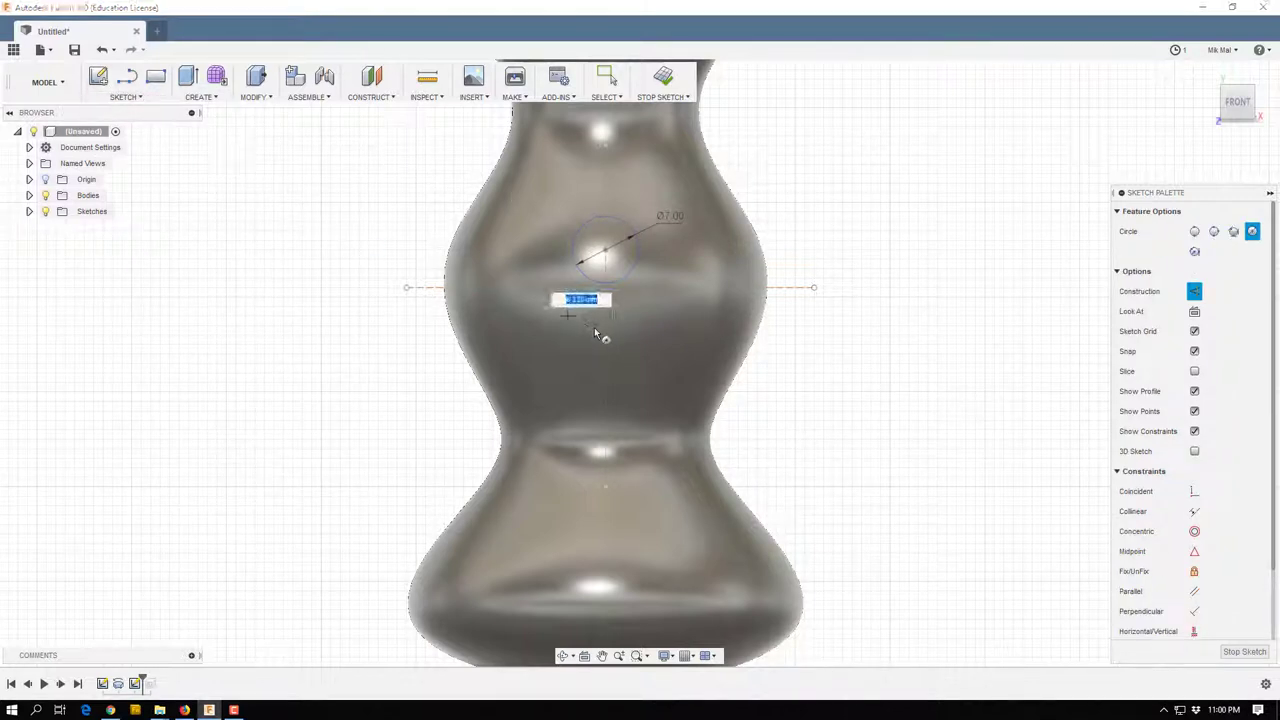
left_click(1194, 291)
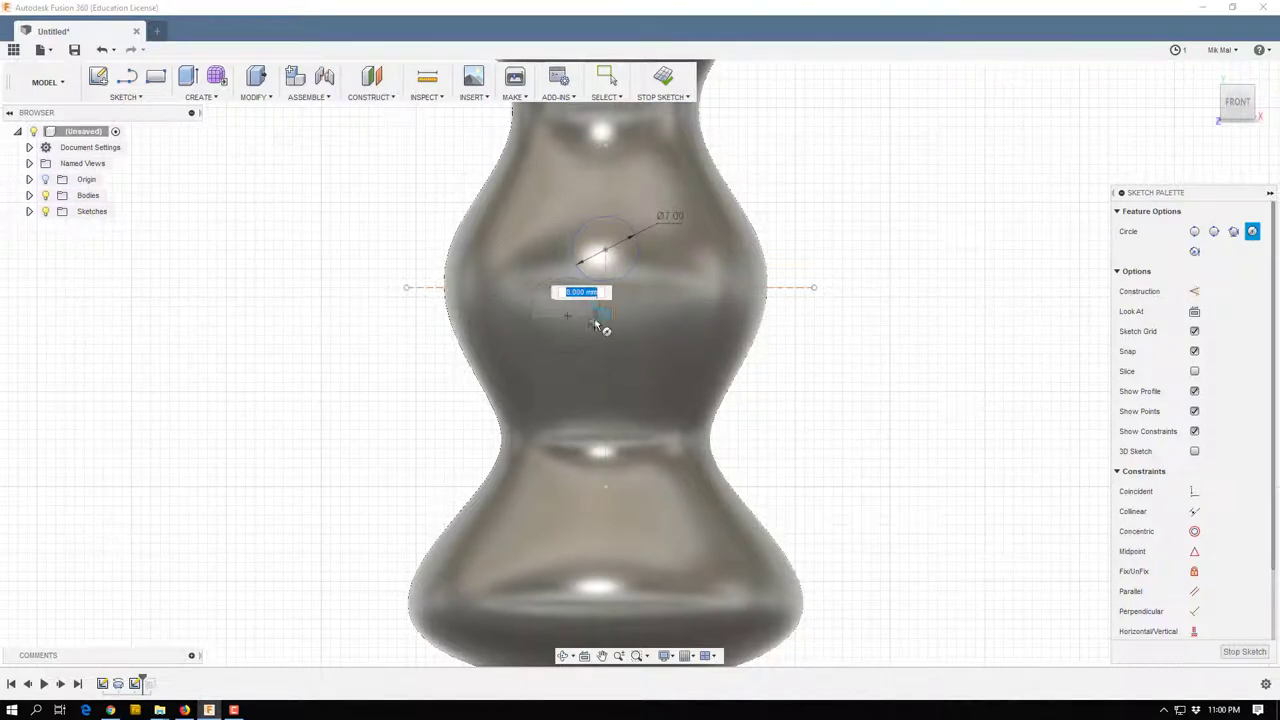
type("7")
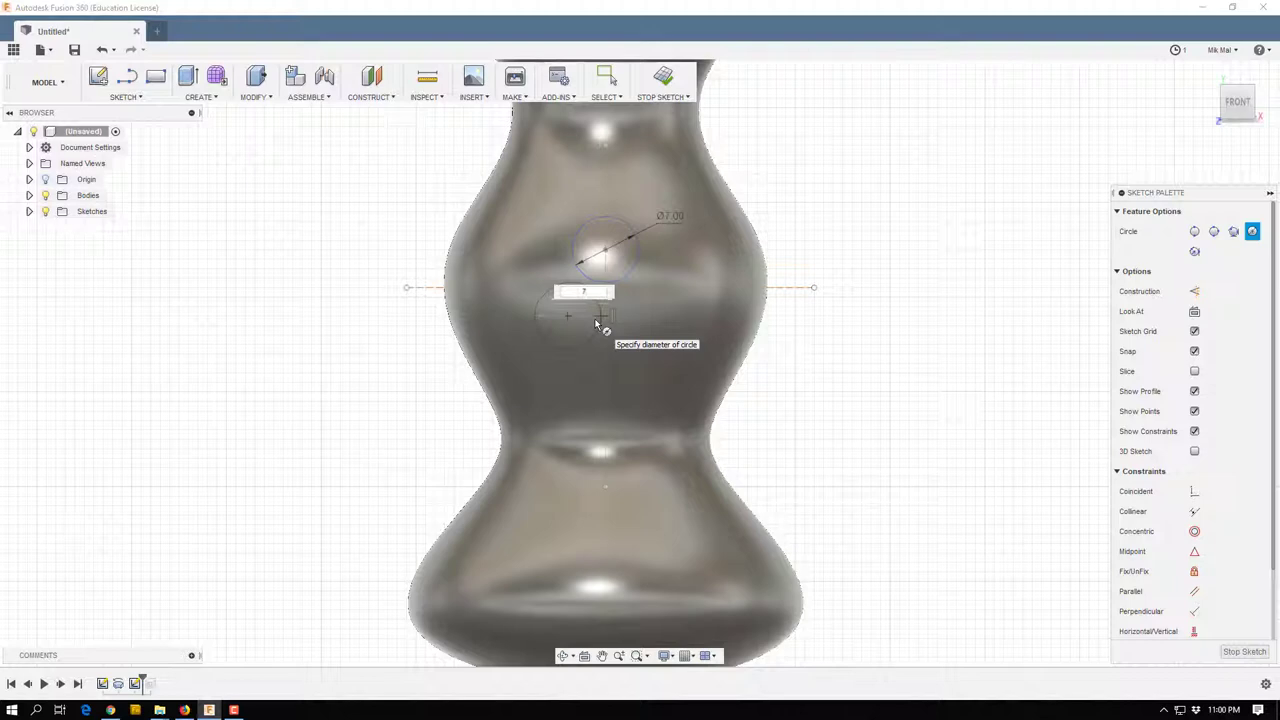
key("Tab")
key("Return")
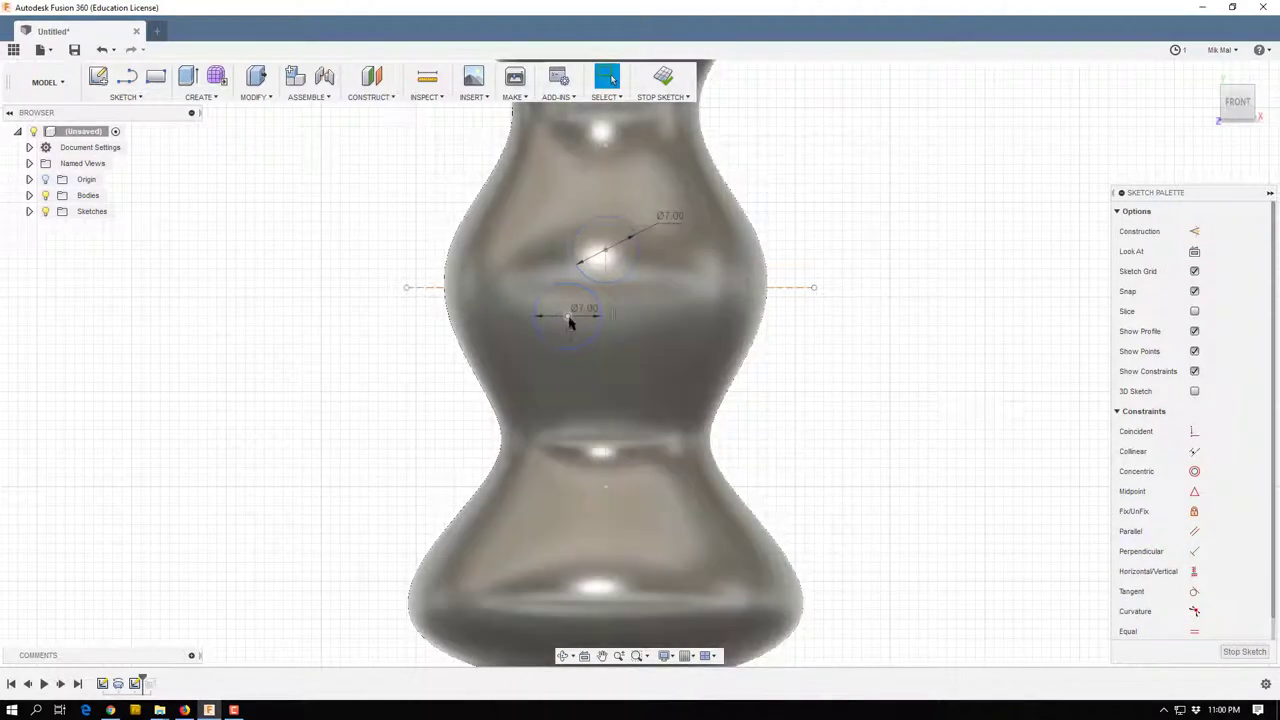
left_click_drag(568, 320, 574, 307)
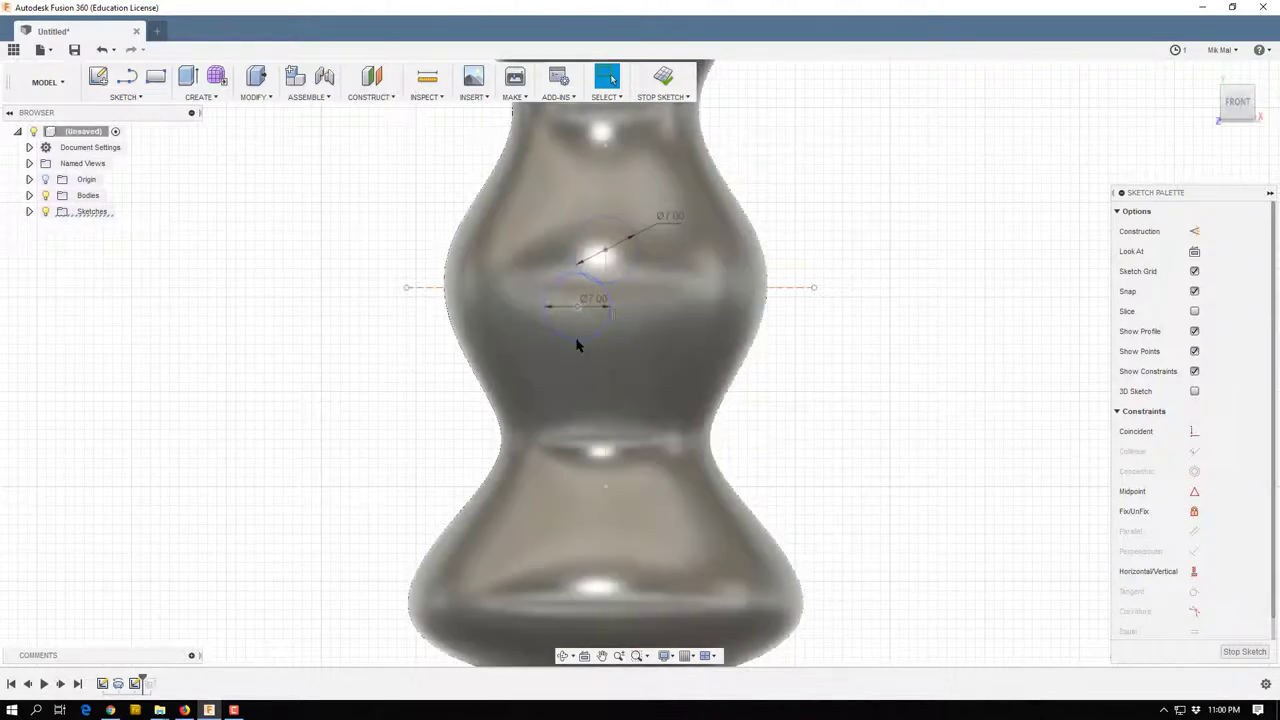
Mirror the lower-left circle across the vertical construction line.
left_click(577, 341)
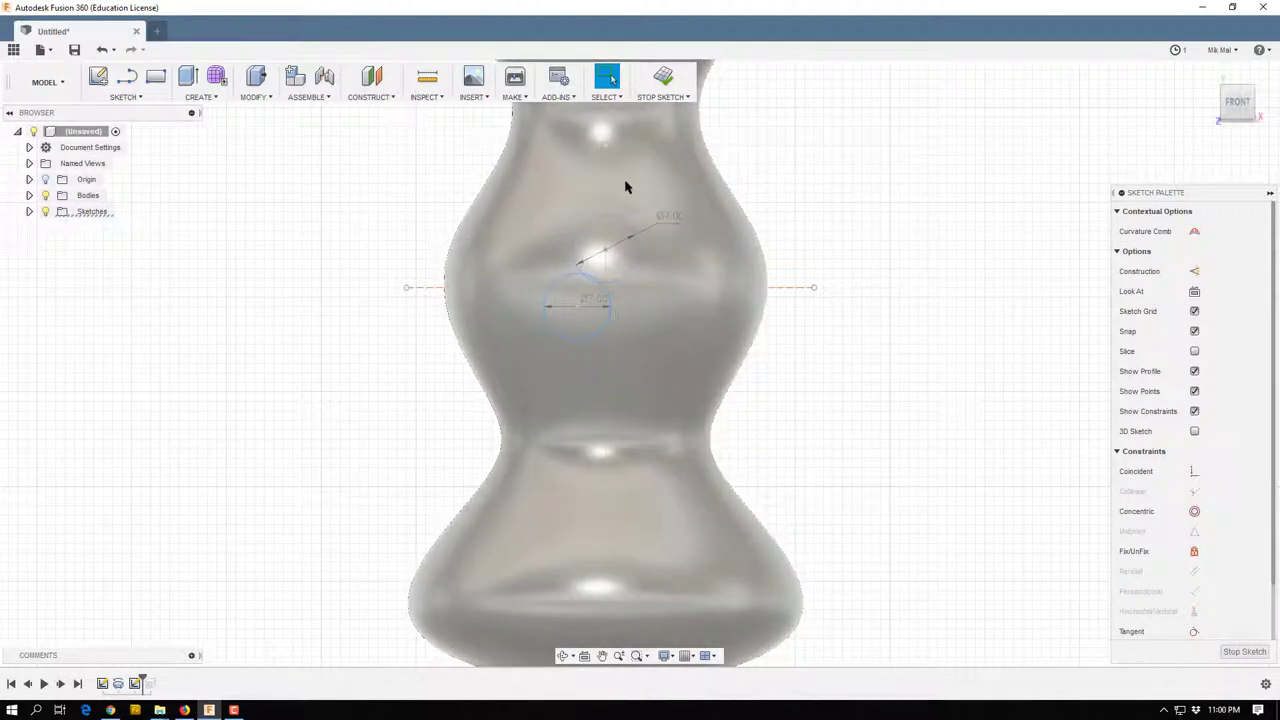
left_click(131, 97)
left_click(128, 394)
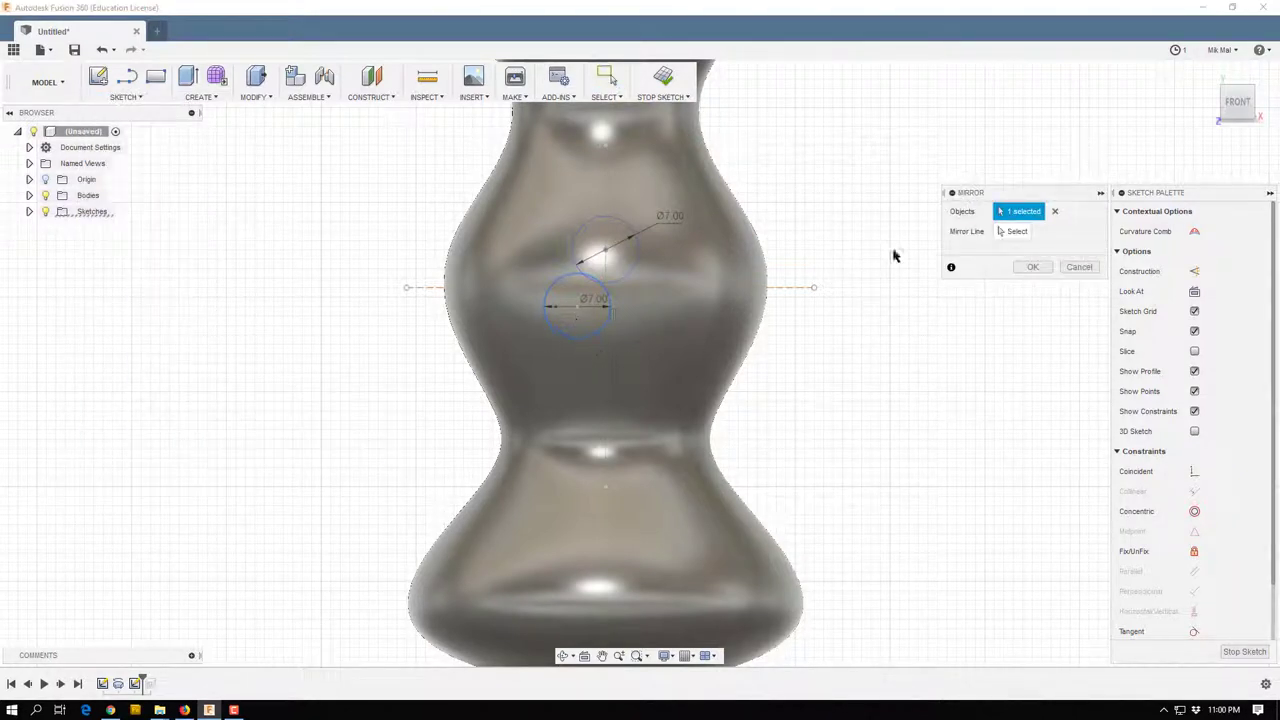
left_click(1010, 231)
left_click(601, 398)
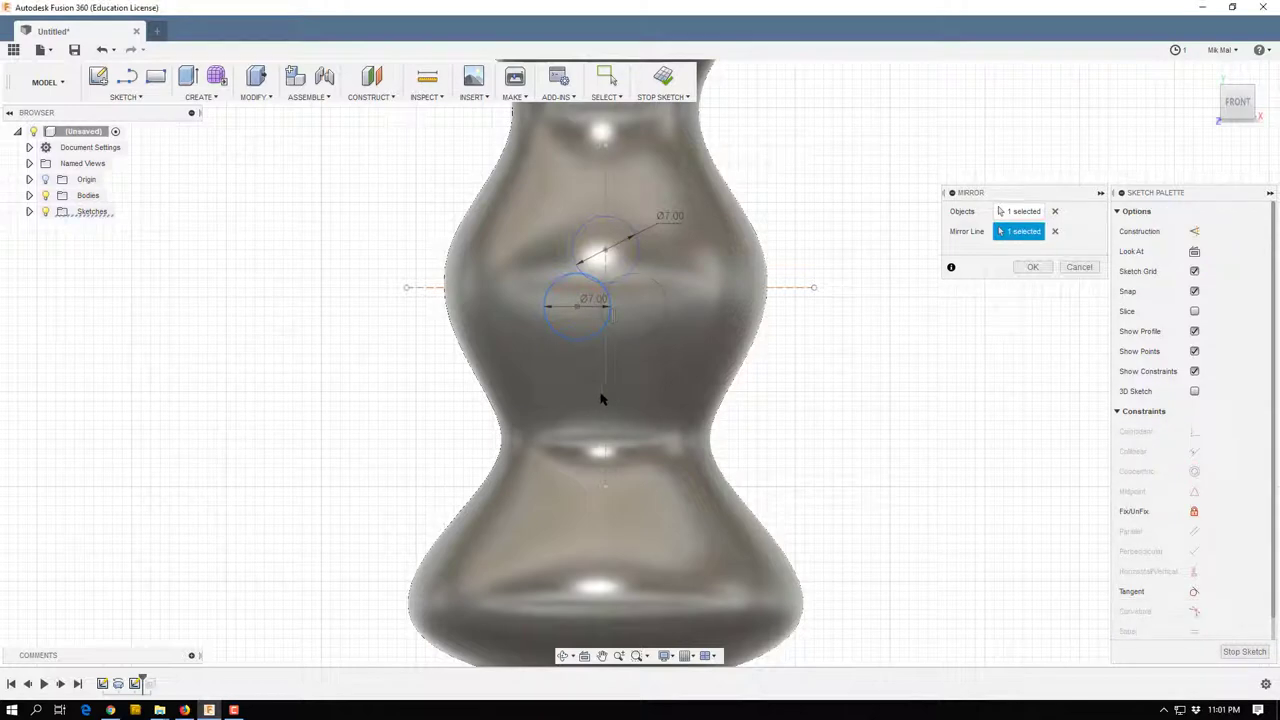
left_click(1035, 268)
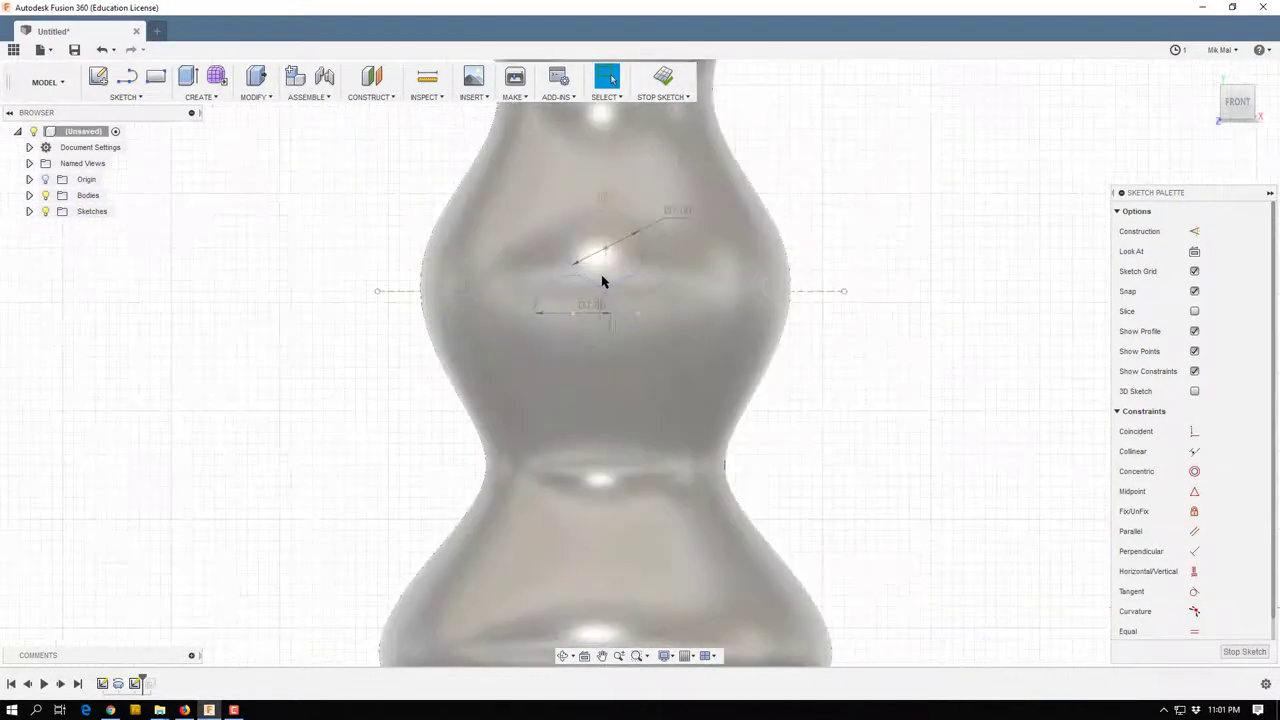
Trim the overlapping inner arcs of the three circles to leave a three-lobed clover outline.
scroll(608, 289, "up", 5)
scroll(608, 289, "up", 1)
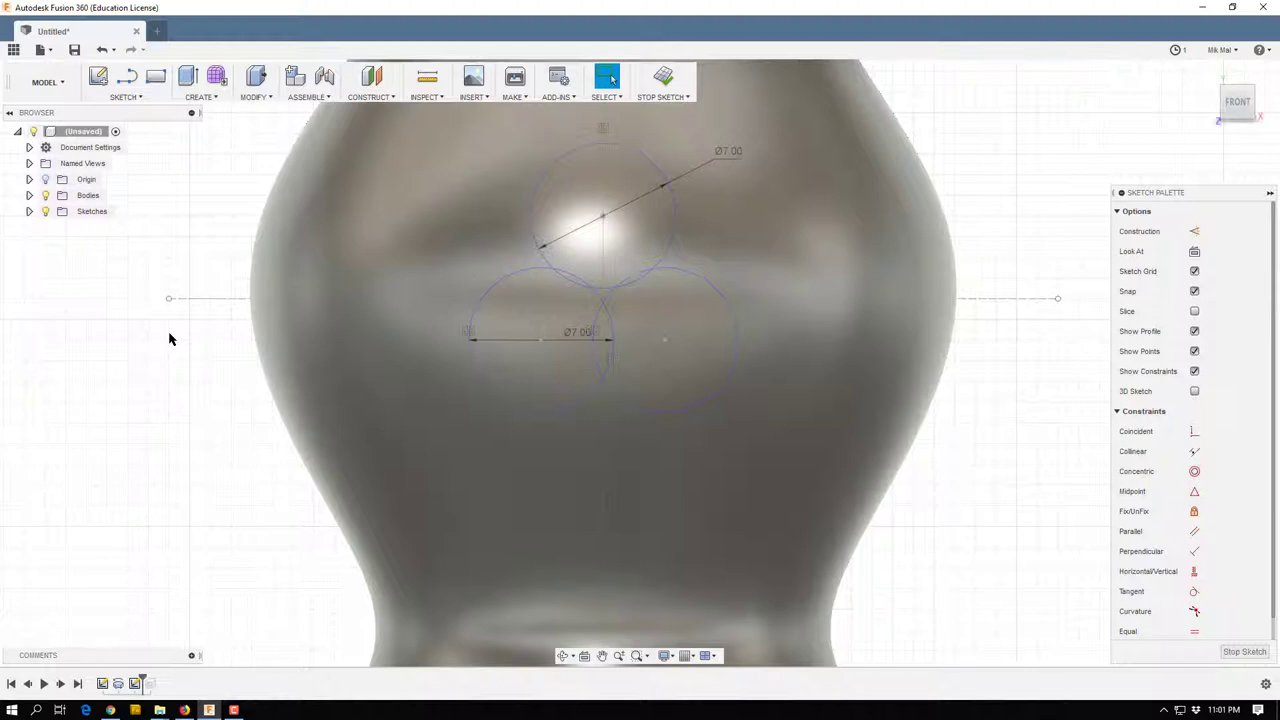
left_click(122, 99)
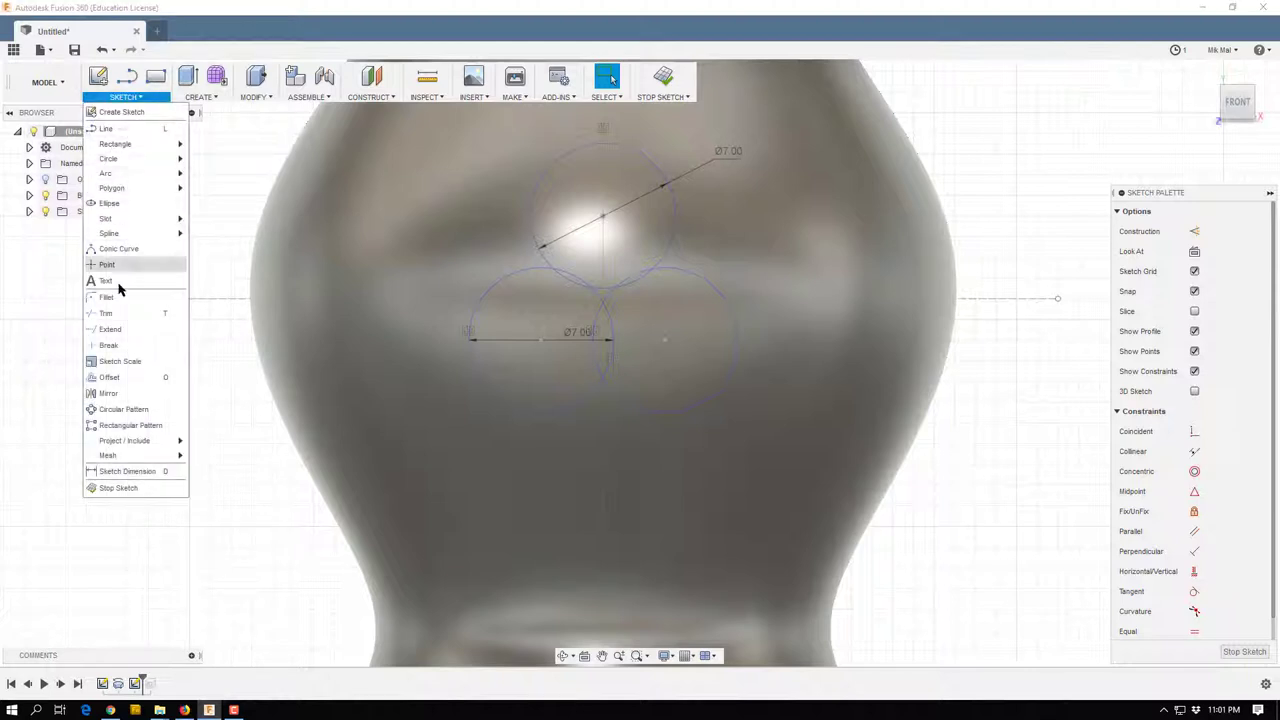
left_click(122, 316)
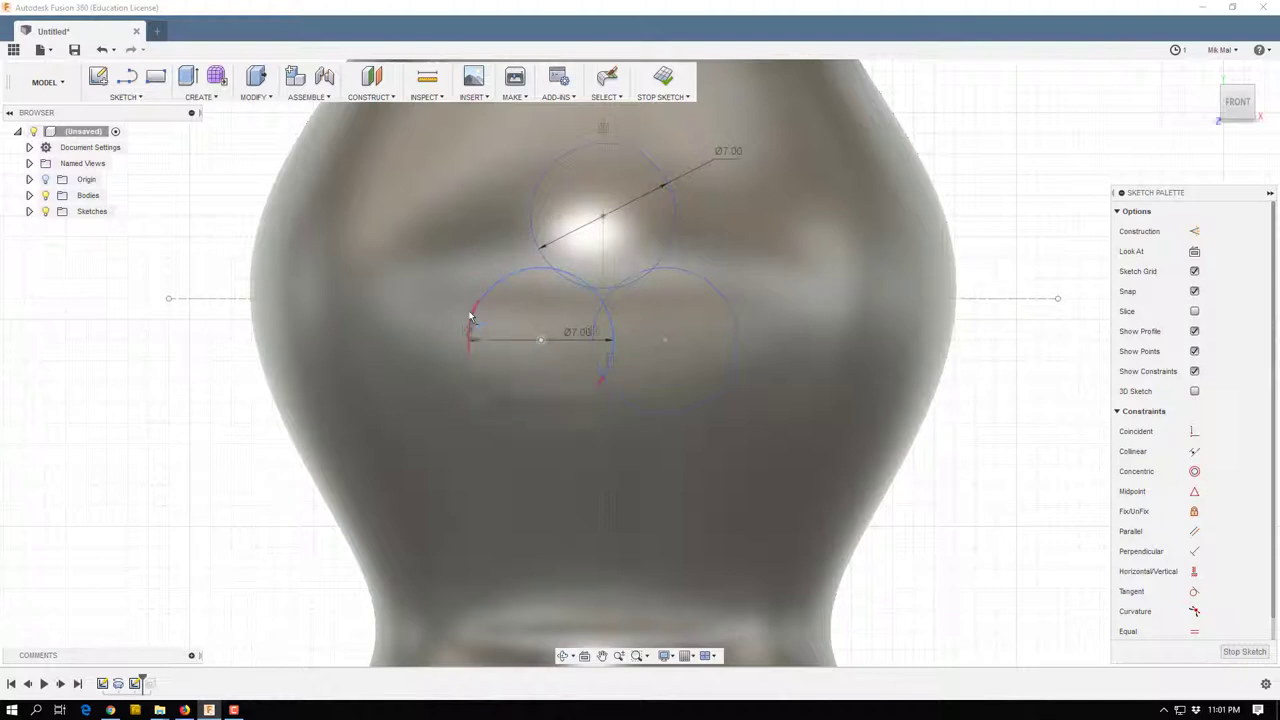
left_click(600, 360)
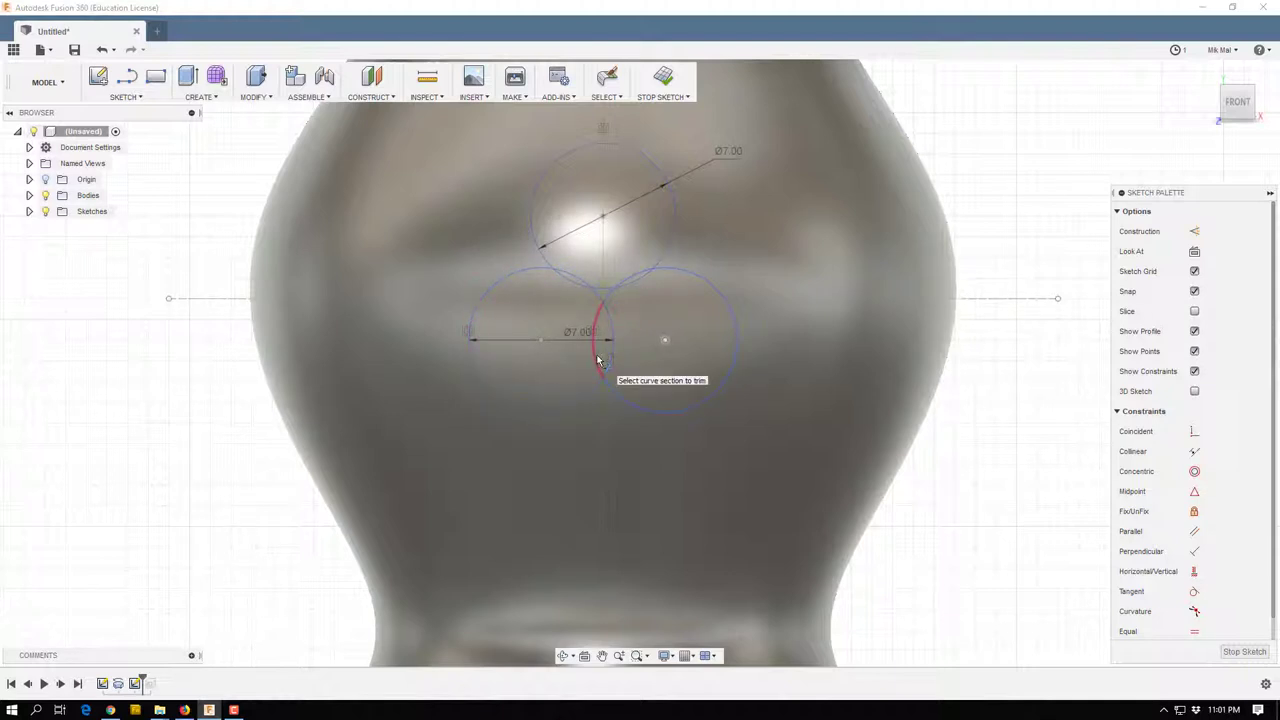
left_click(575, 281)
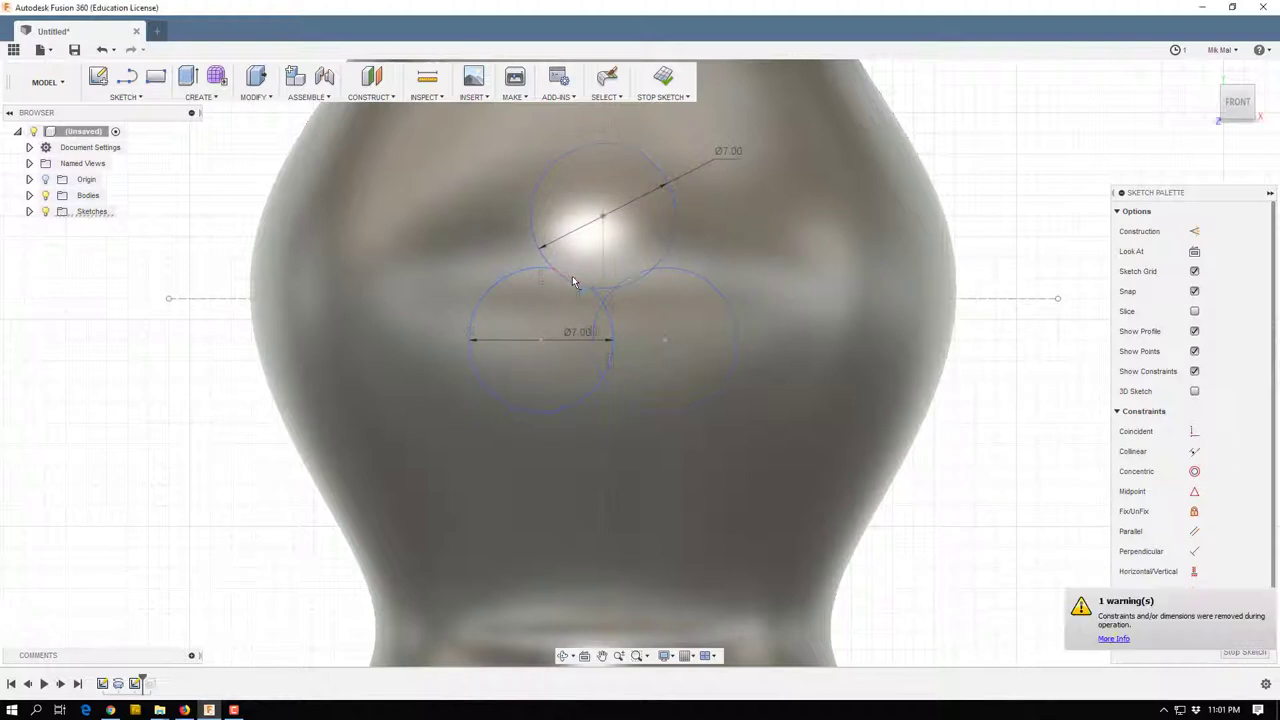
left_click(634, 274)
left_click(604, 318)
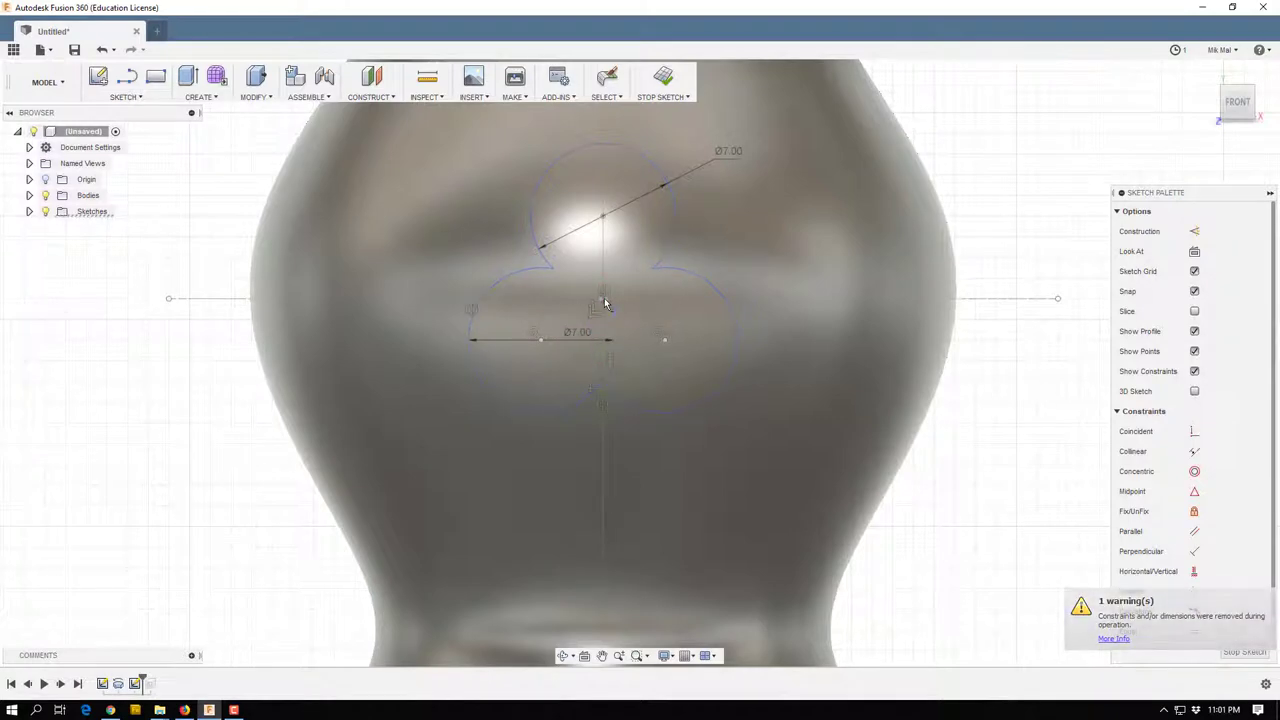
Trim the tiny leftover curve segment at the centre of the three-lobed outline.
scroll(603, 305, "down", 2)
scroll(610, 315, "up", 6)
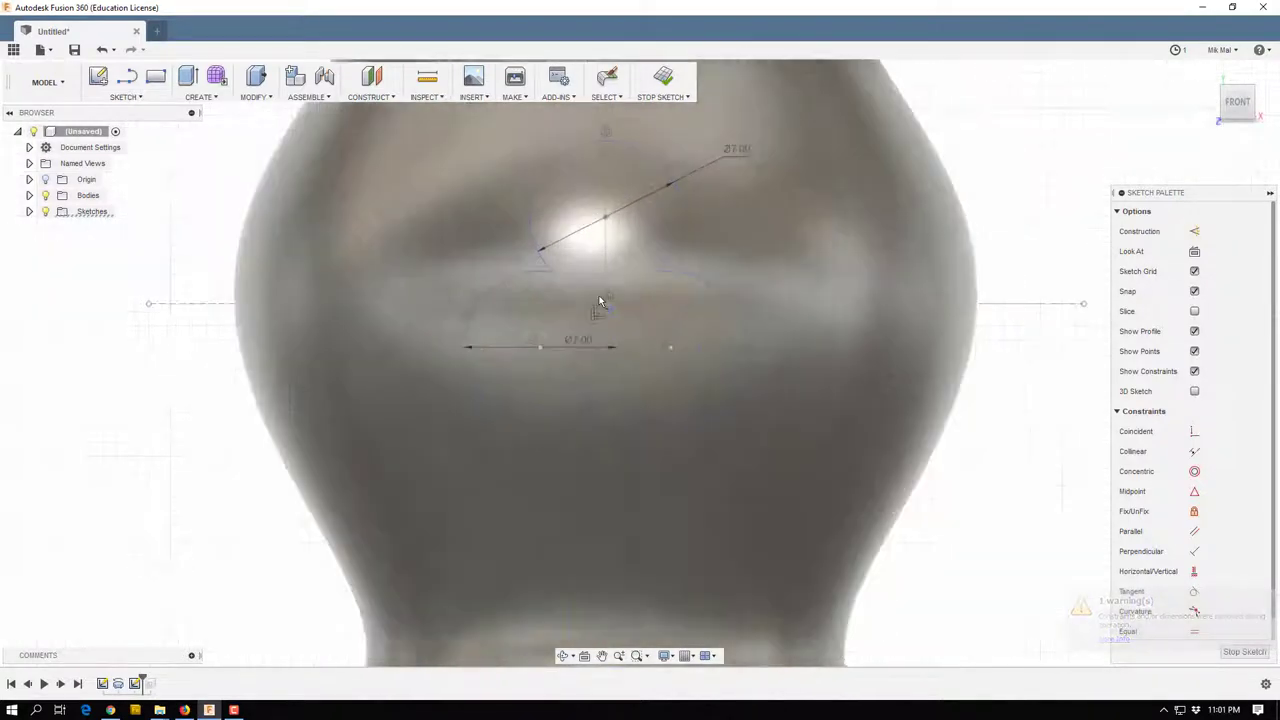
scroll(621, 326, "down", 5)
left_click(610, 312)
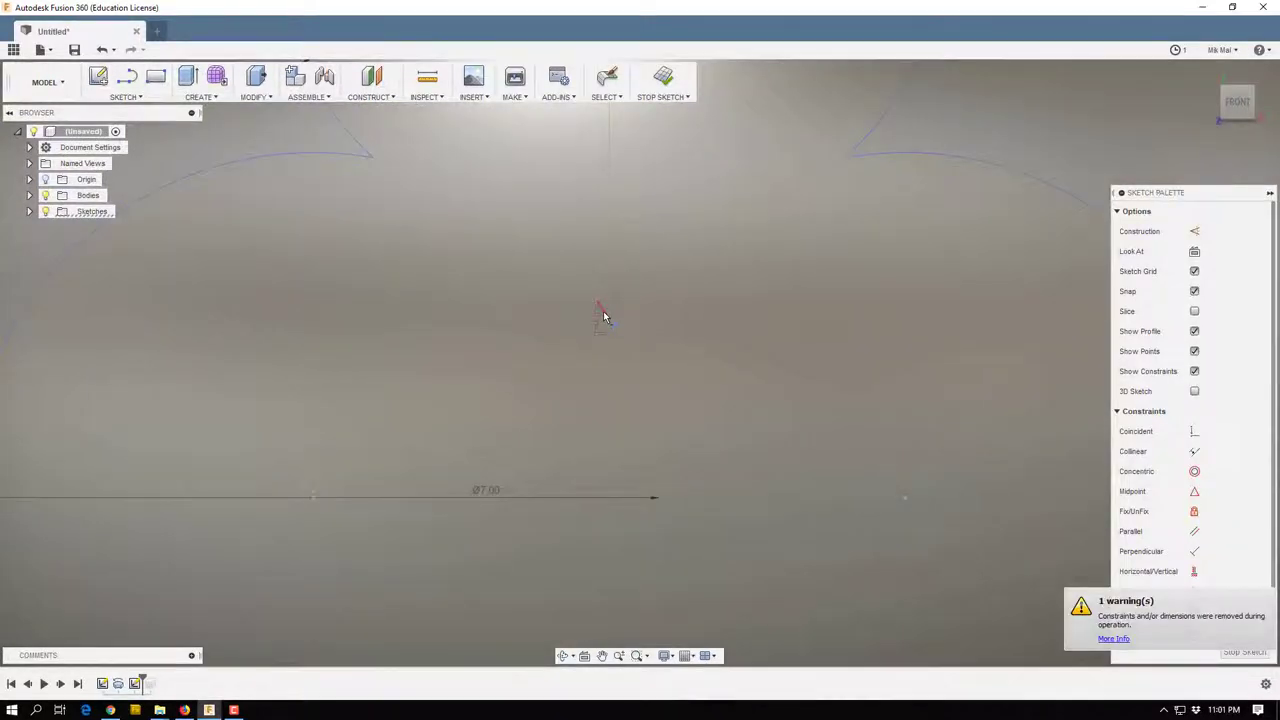
scroll(620, 340, "up", 4)
scroll(621, 350, "down", 5)
scroll(763, 414, "down", 2)
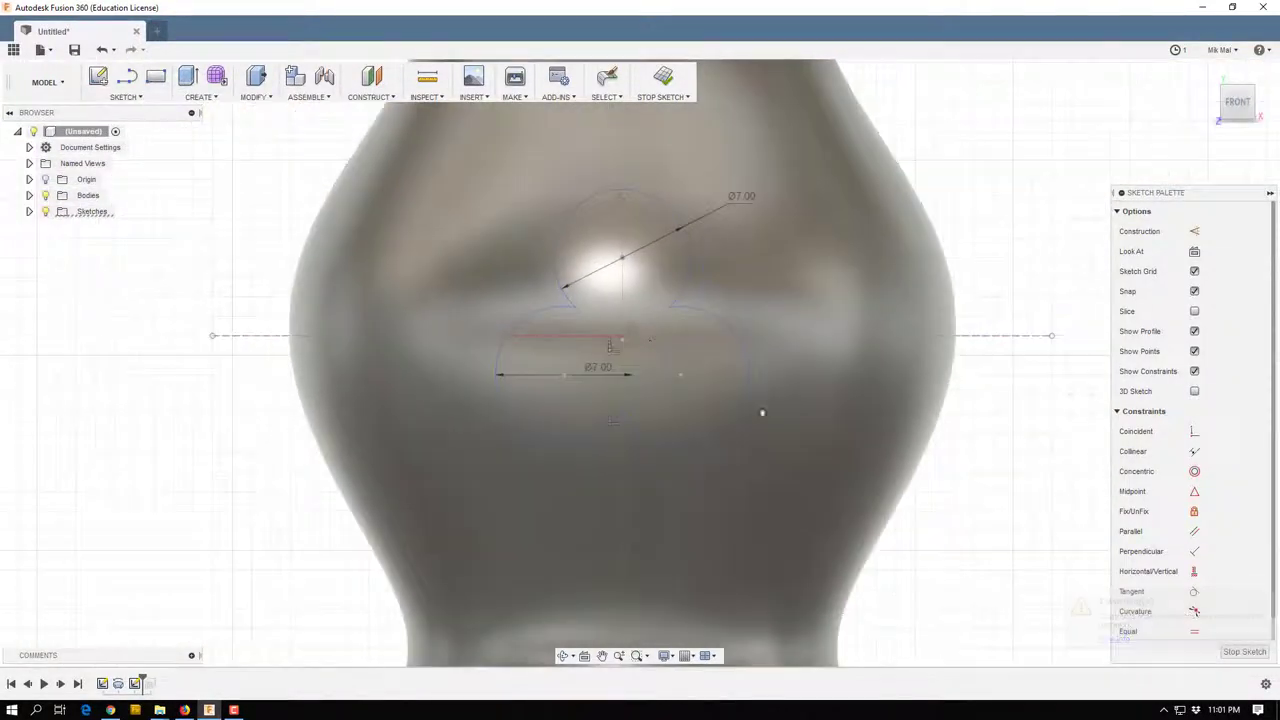
left_click(558, 308)
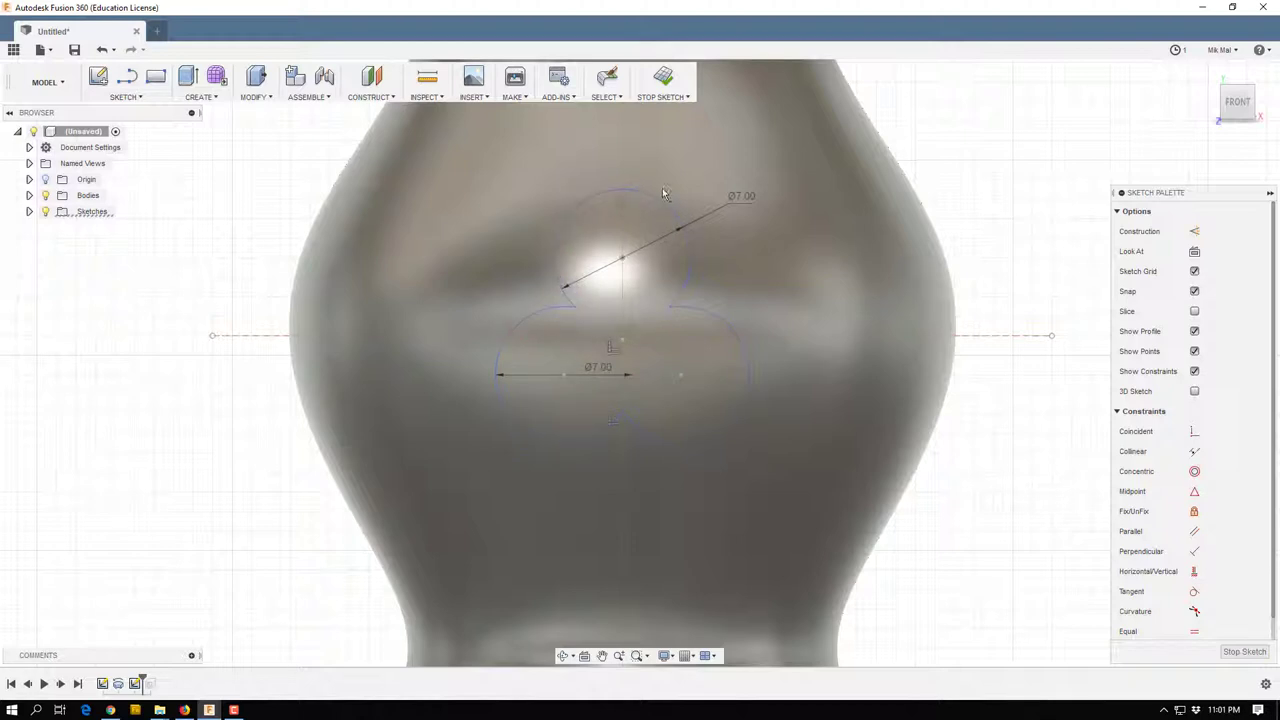
left_click(678, 292)
Draw a three-point fit point spline from between the two lower lobes, curving down and left, as the stem's left edge.
left_click(128, 98)
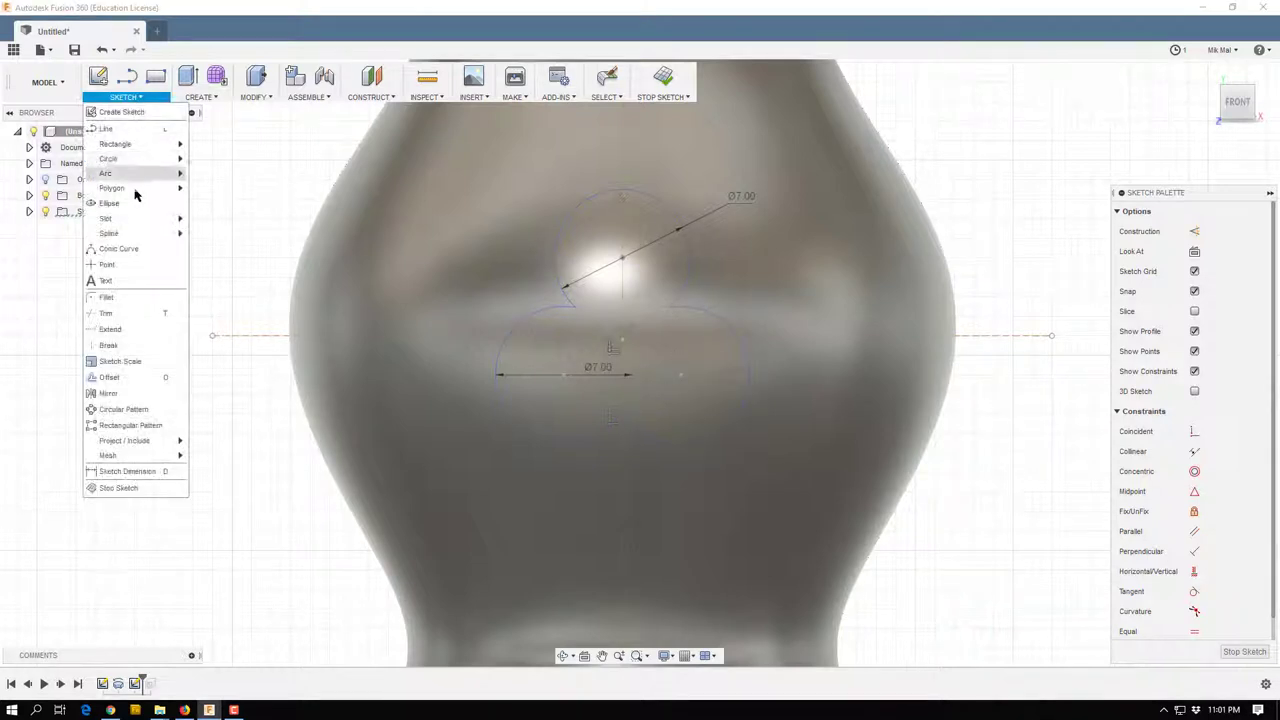
left_click(607, 403)
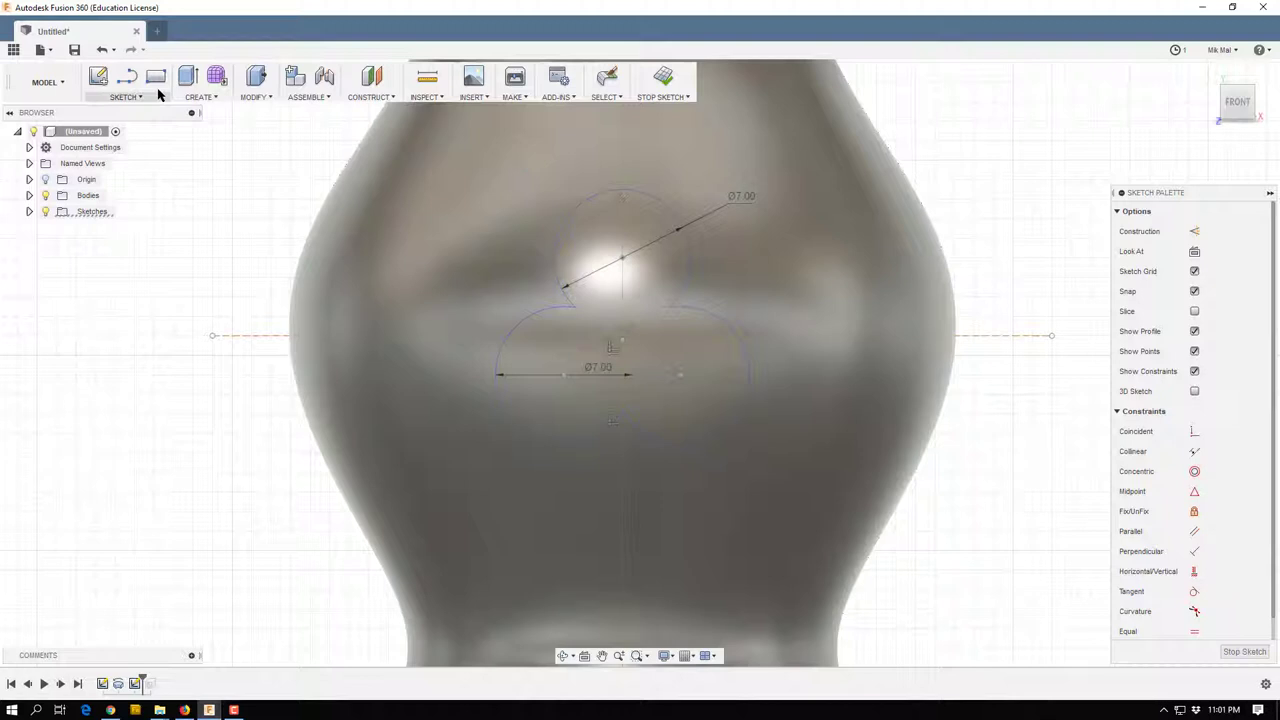
left_click(125, 97)
mouse_move(130, 237)
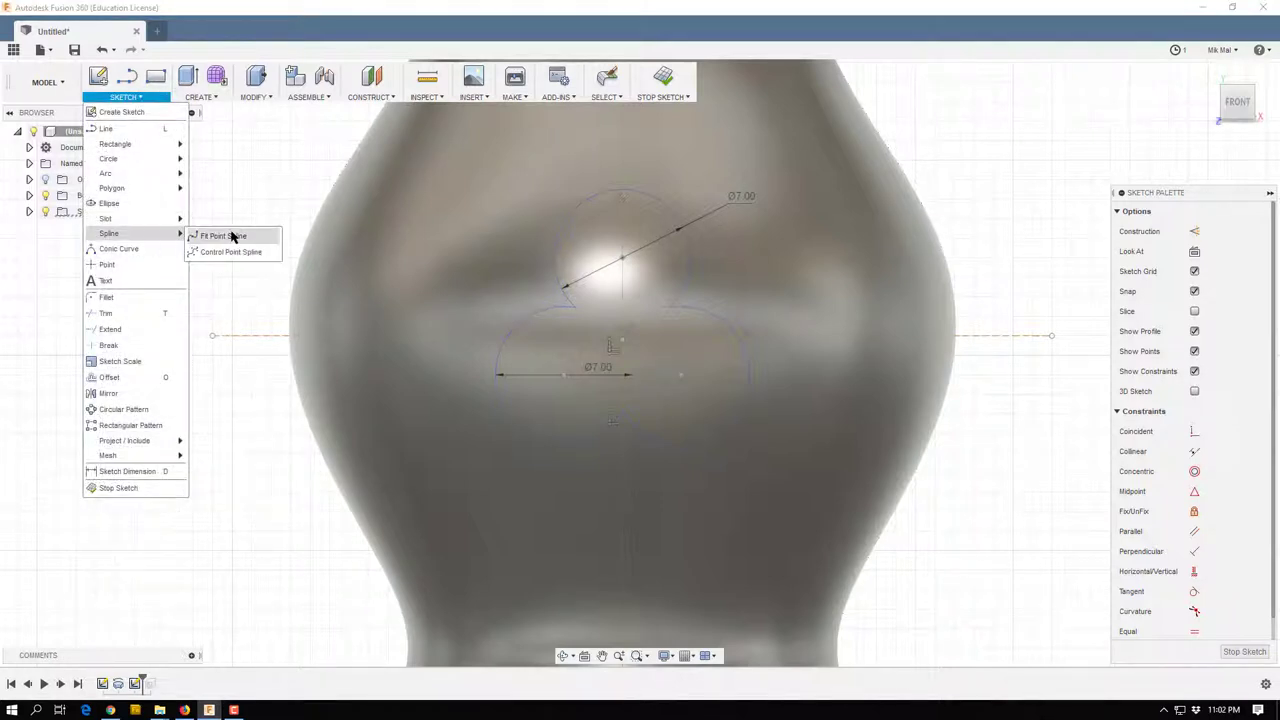
left_click(234, 237)
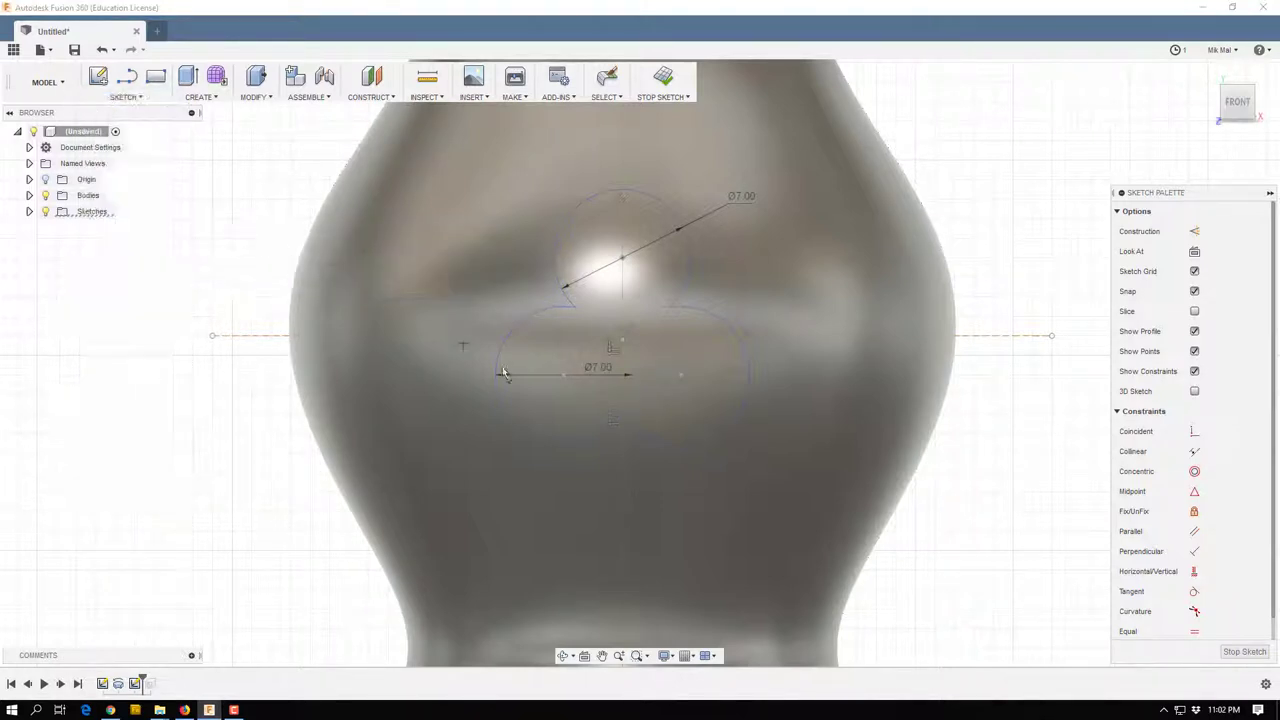
left_click(610, 405)
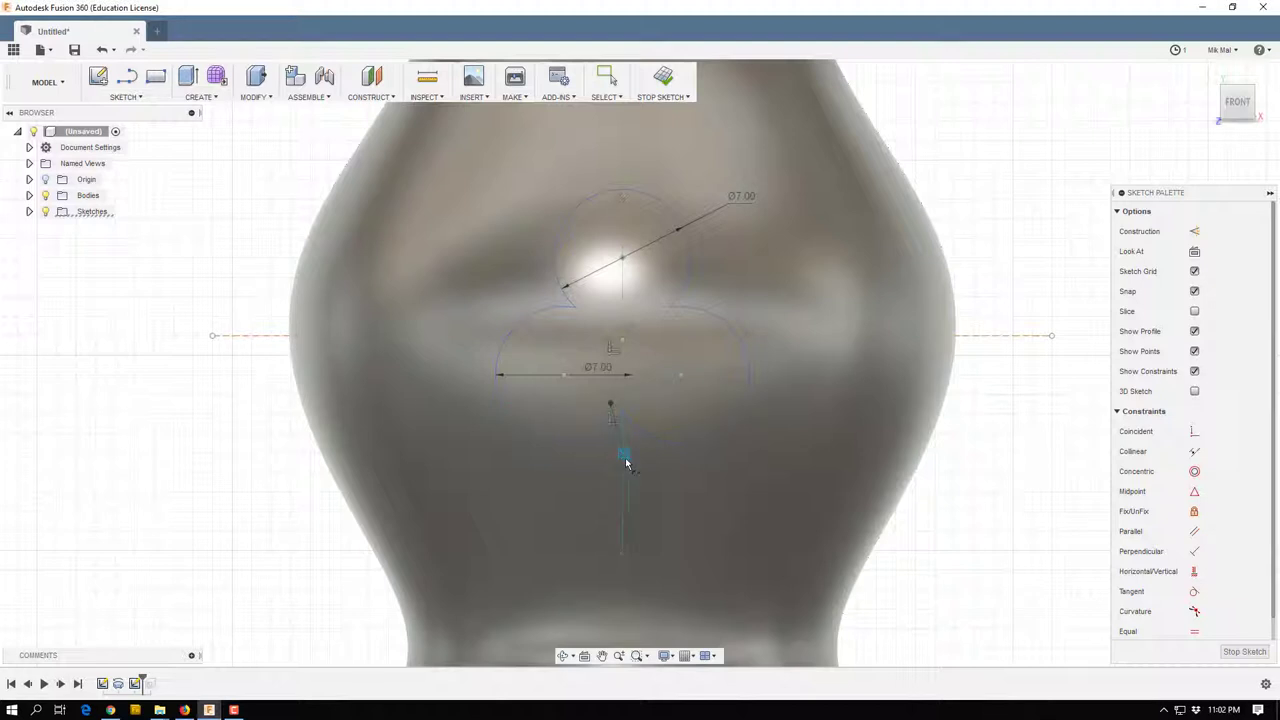
left_click(572, 506)
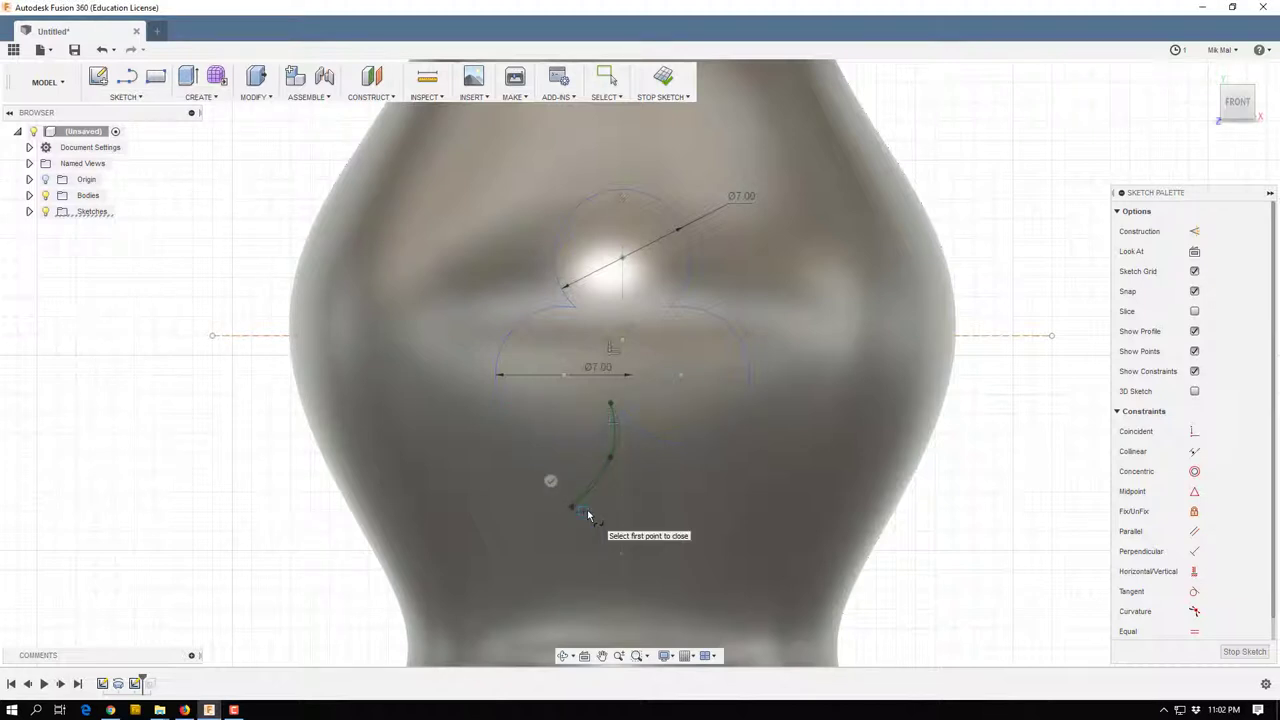
left_click(550, 481)
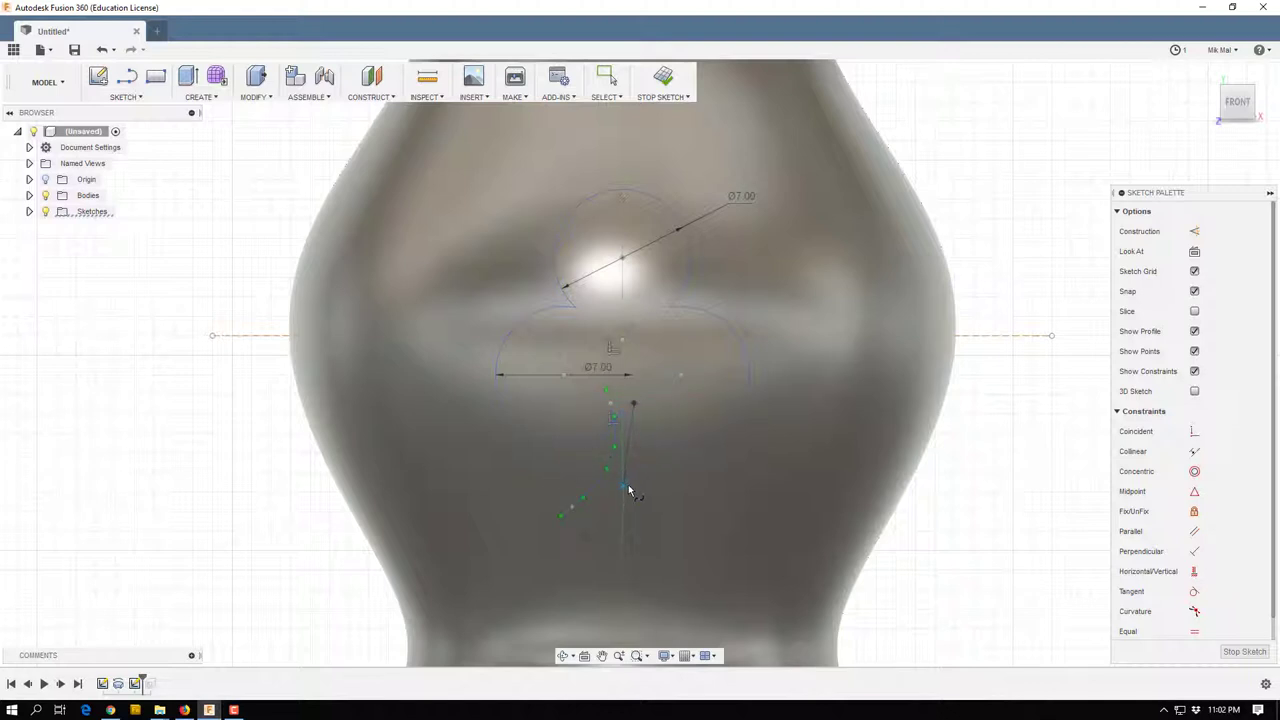
Draw a matching fit point spline for the stem's right edge and close the stem's lower end with a short line.
left_click(634, 485)
left_click(585, 522)
left_click(127, 77)
scroll(559, 520, "up", 10)
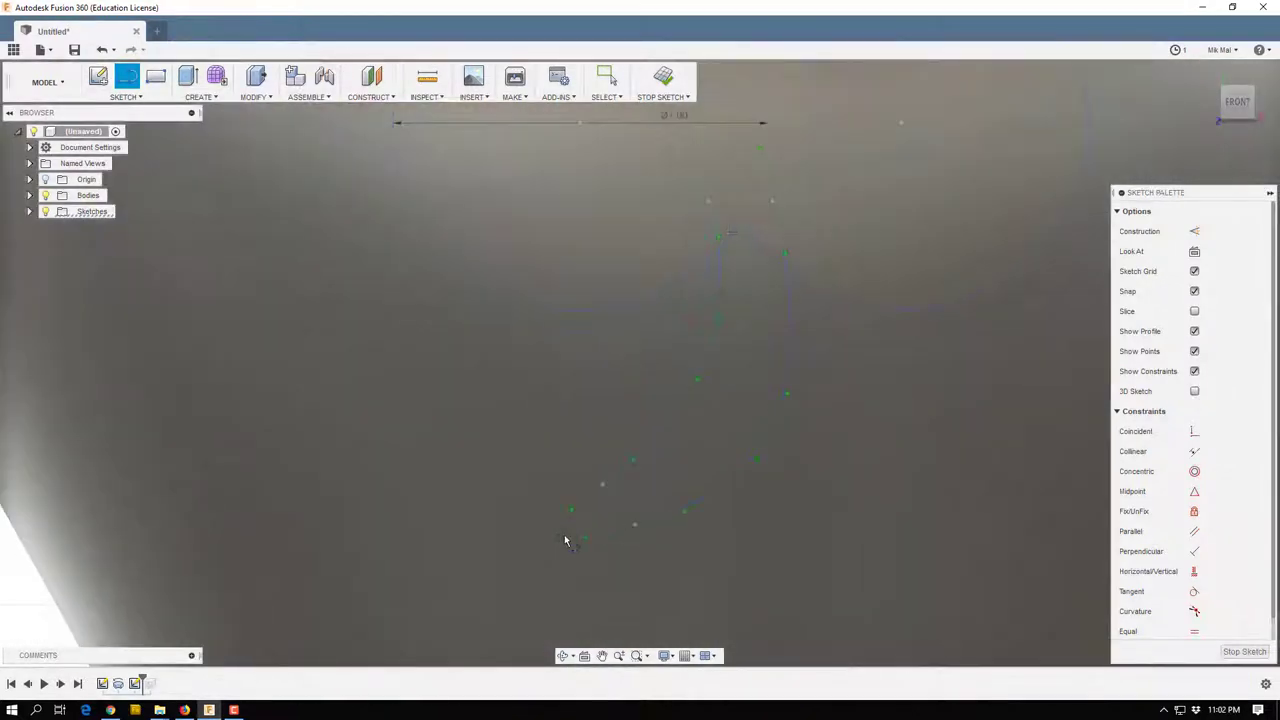
scroll(565, 541, "up", 3)
left_click(689, 520)
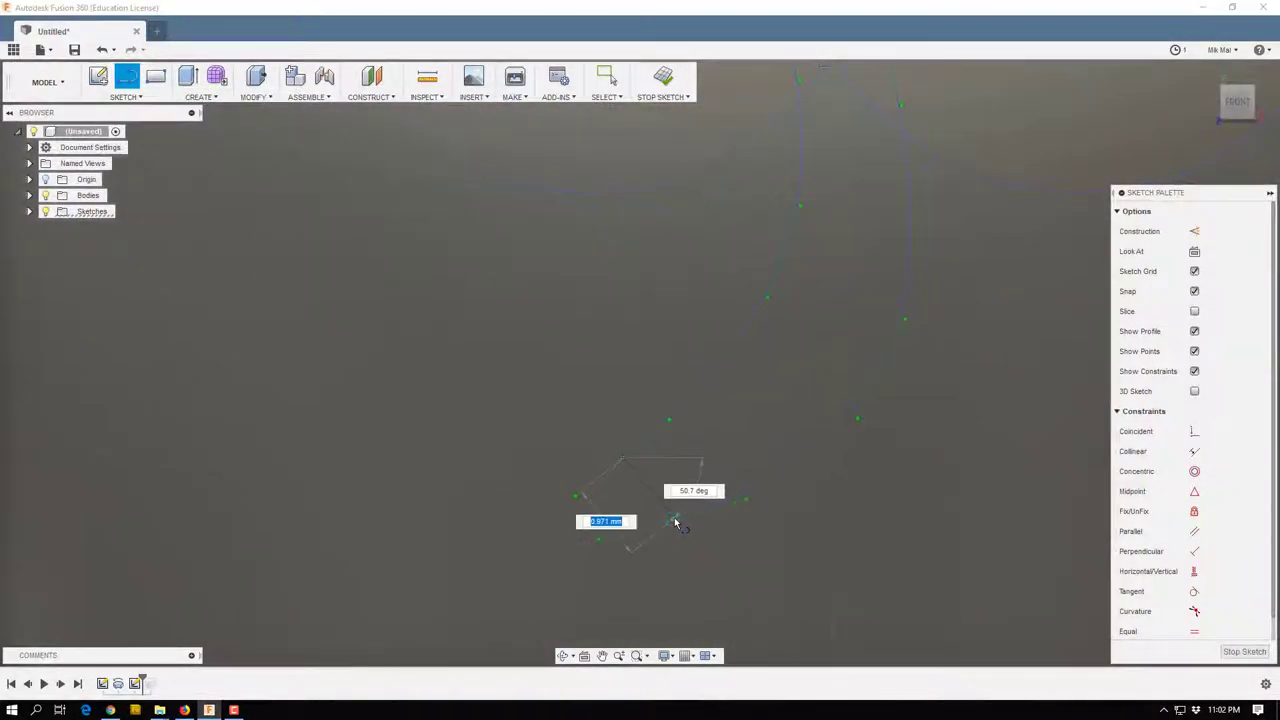
Set the visual style to Wireframe with Visible Edges Only.
left_click(605, 76)
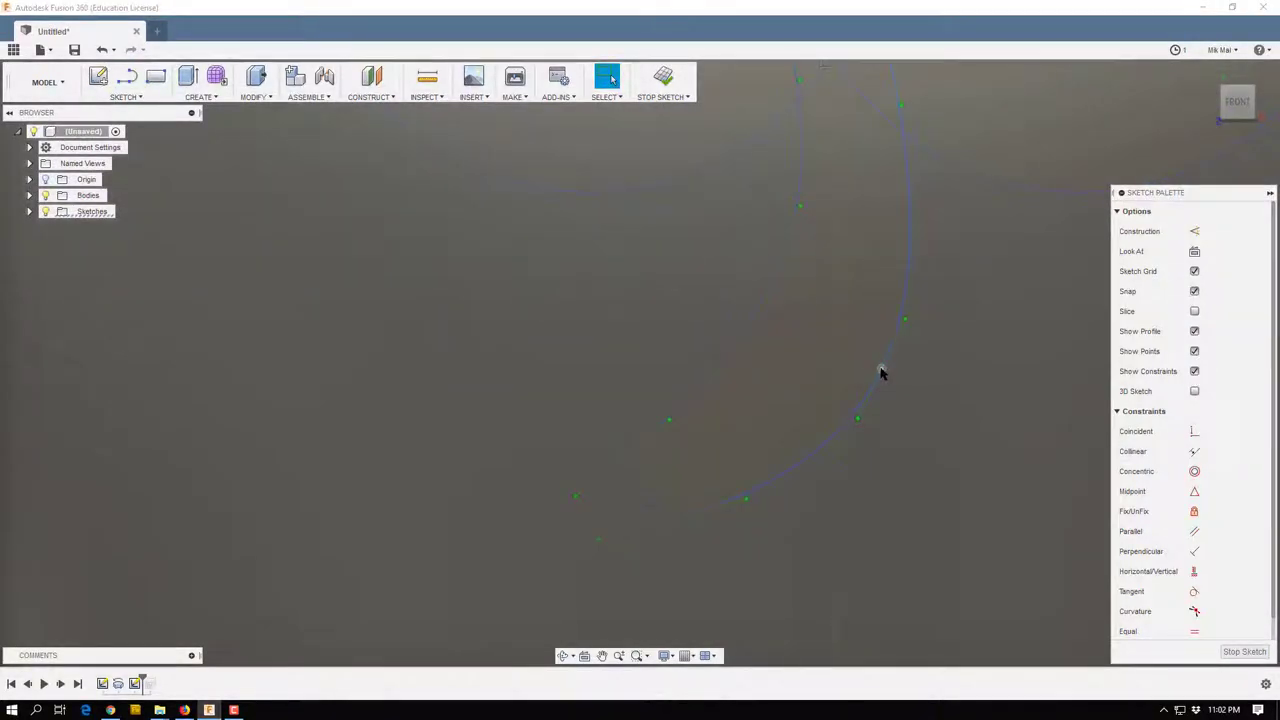
left_click(881, 372)
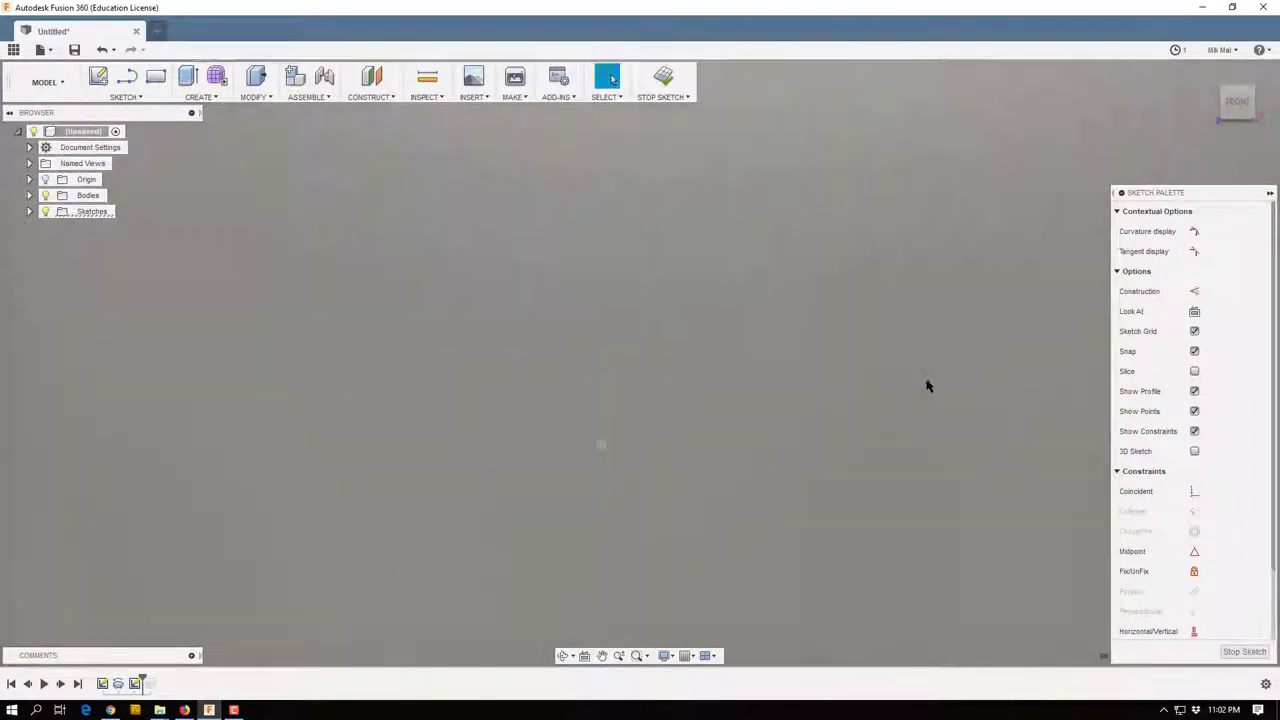
scroll(943, 180, "up", 2)
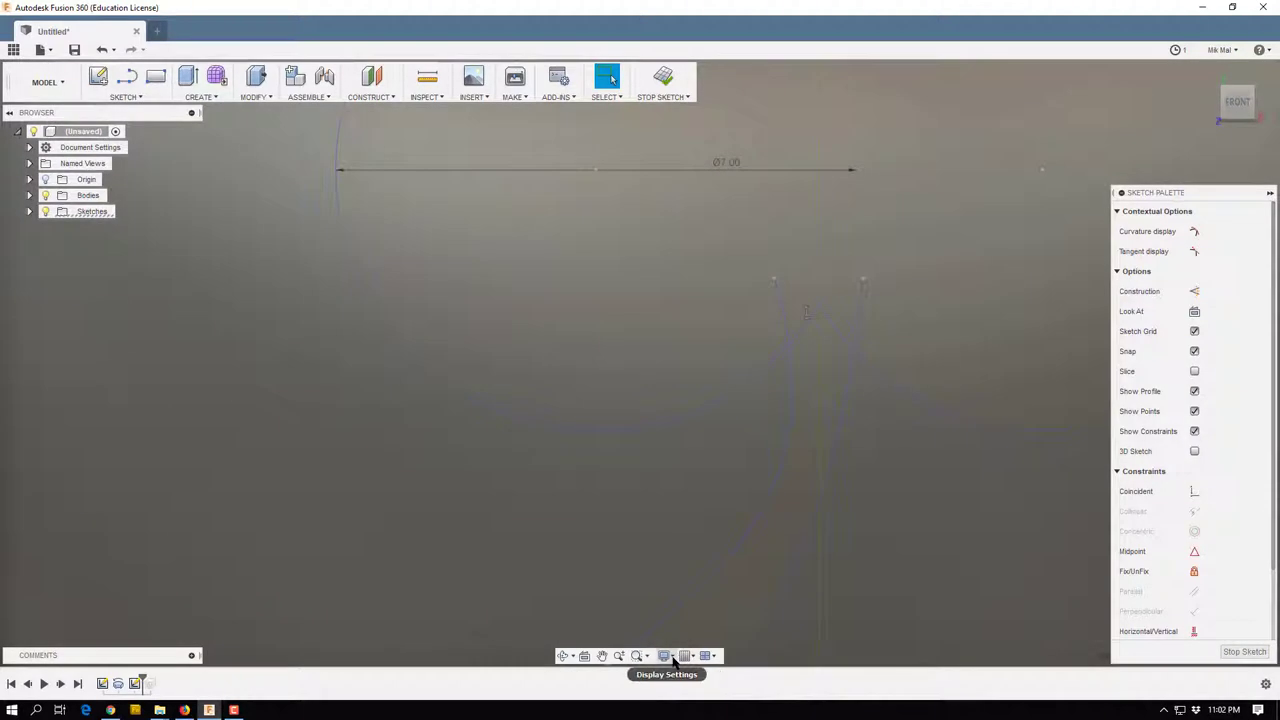
left_click(665, 655)
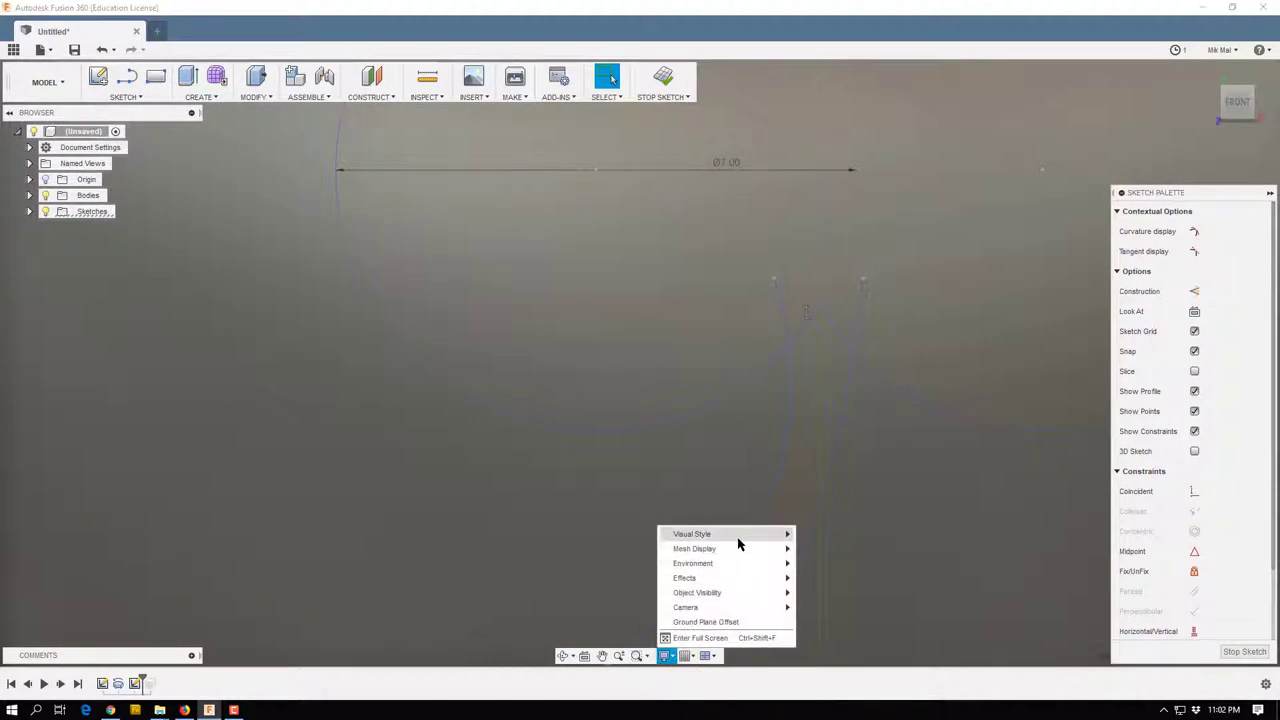
mouse_move(738, 536)
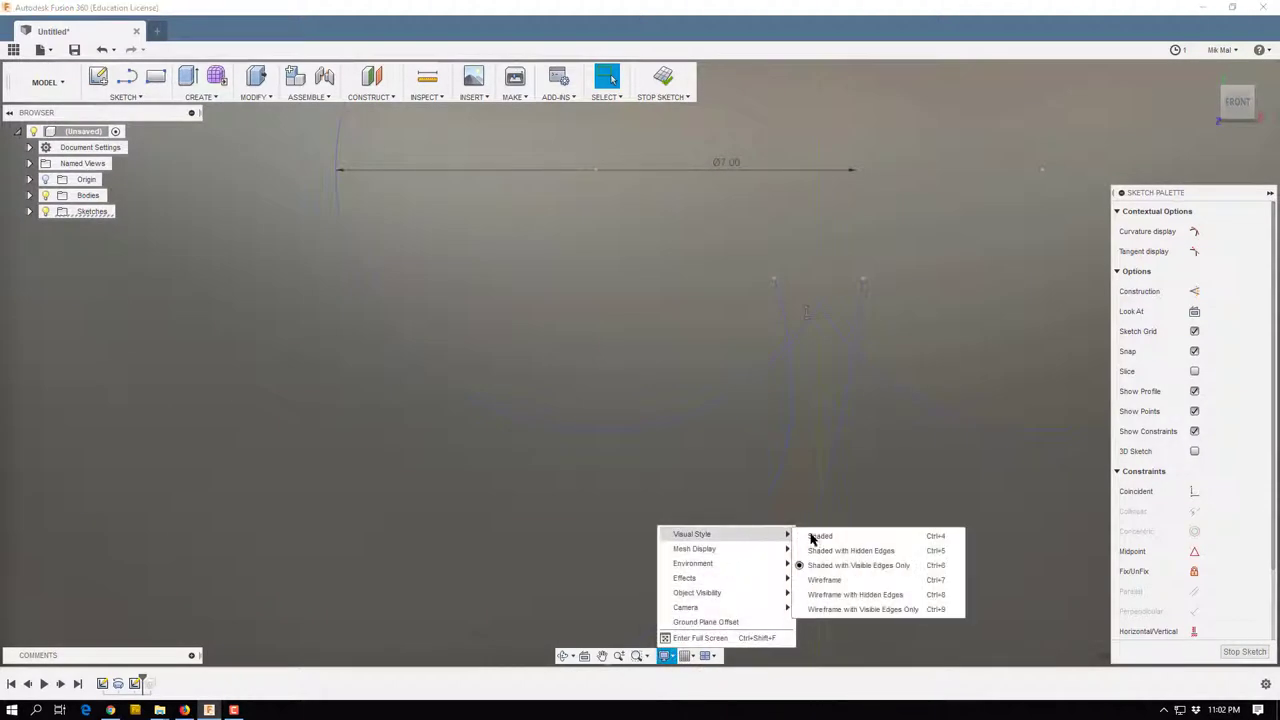
left_click(835, 610)
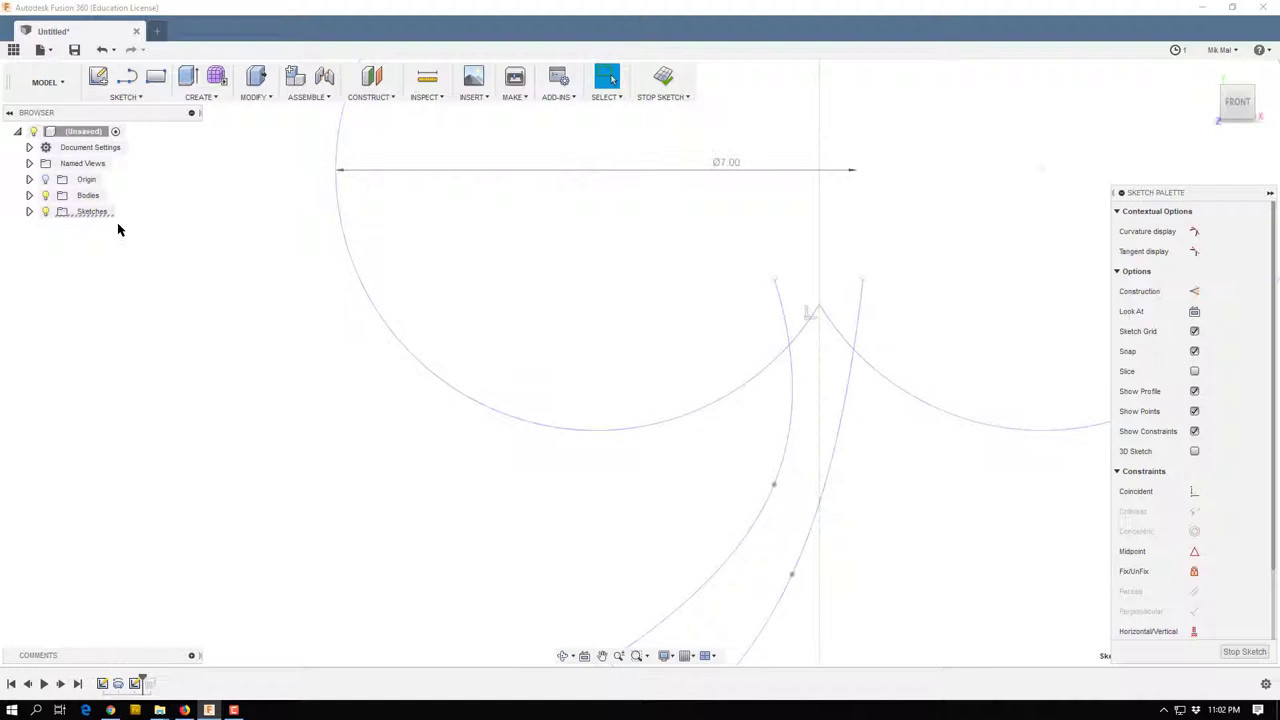
Trim the stem splines' upper ends and the lobe arcs between them to form one closed club outline, and finish the sketch.
key("t")
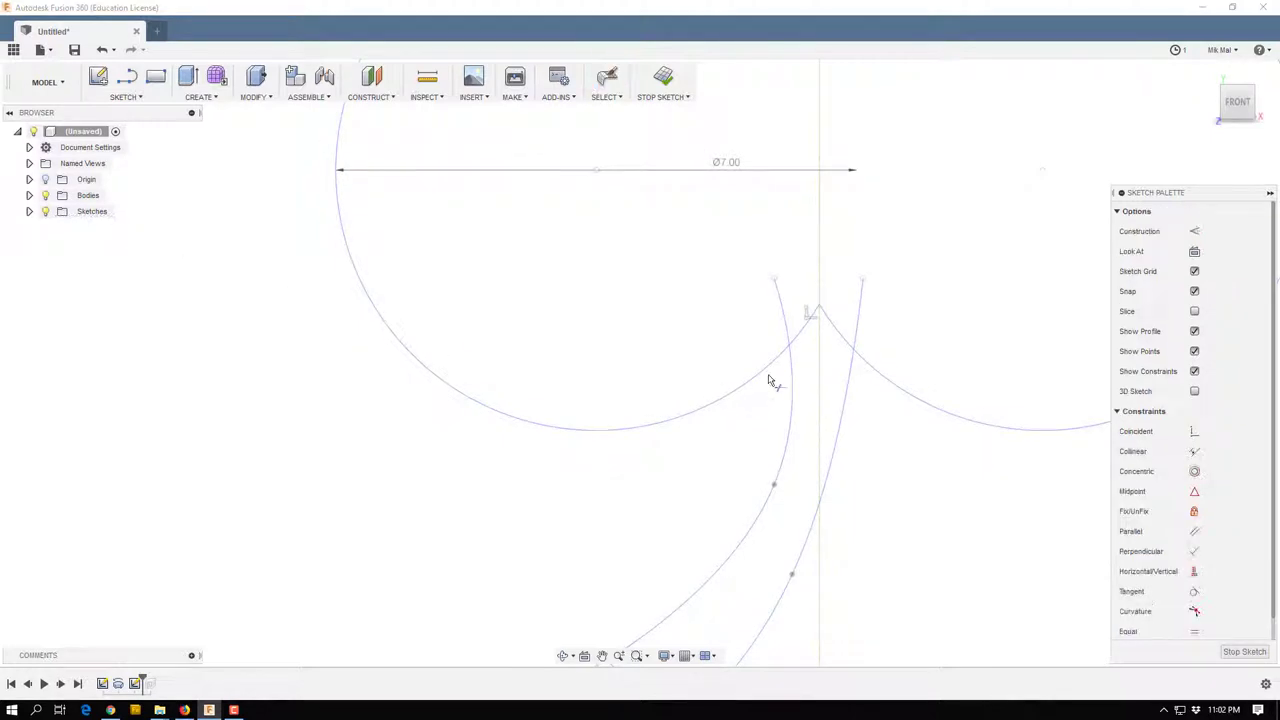
left_click(786, 314)
left_click(810, 318)
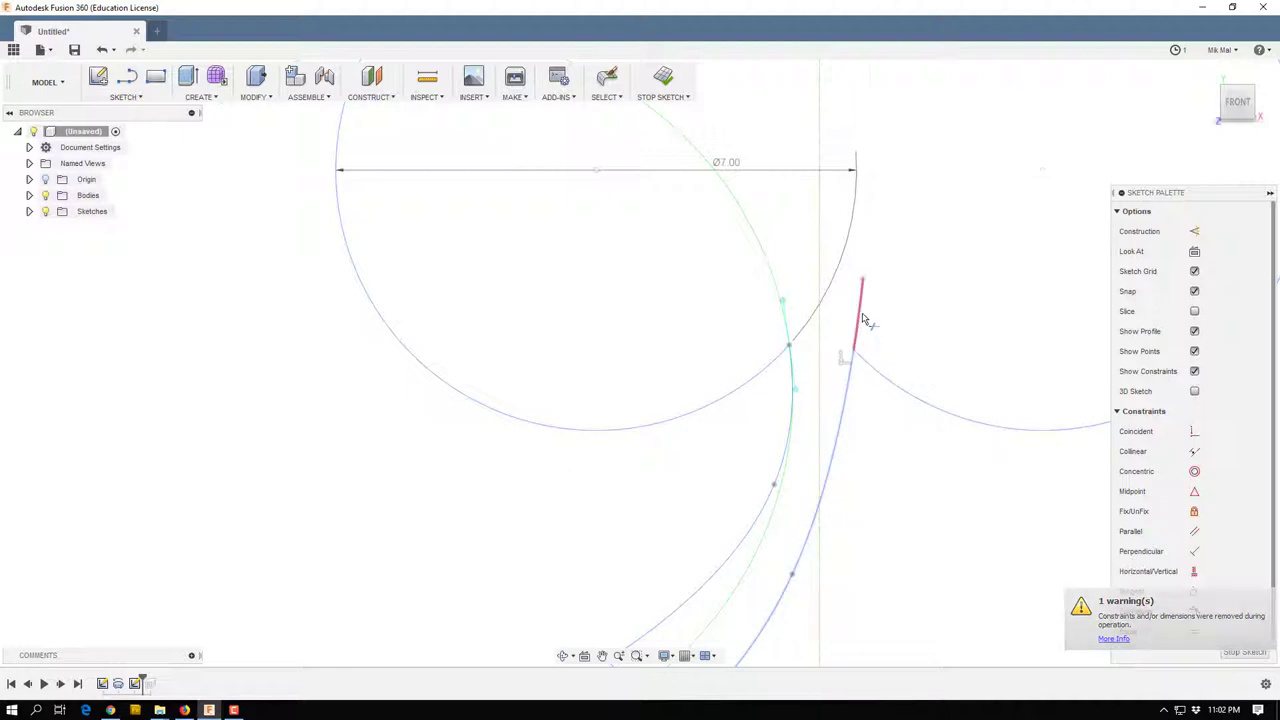
scroll(877, 409, "down", 2)
scroll(870, 480, "down", 2)
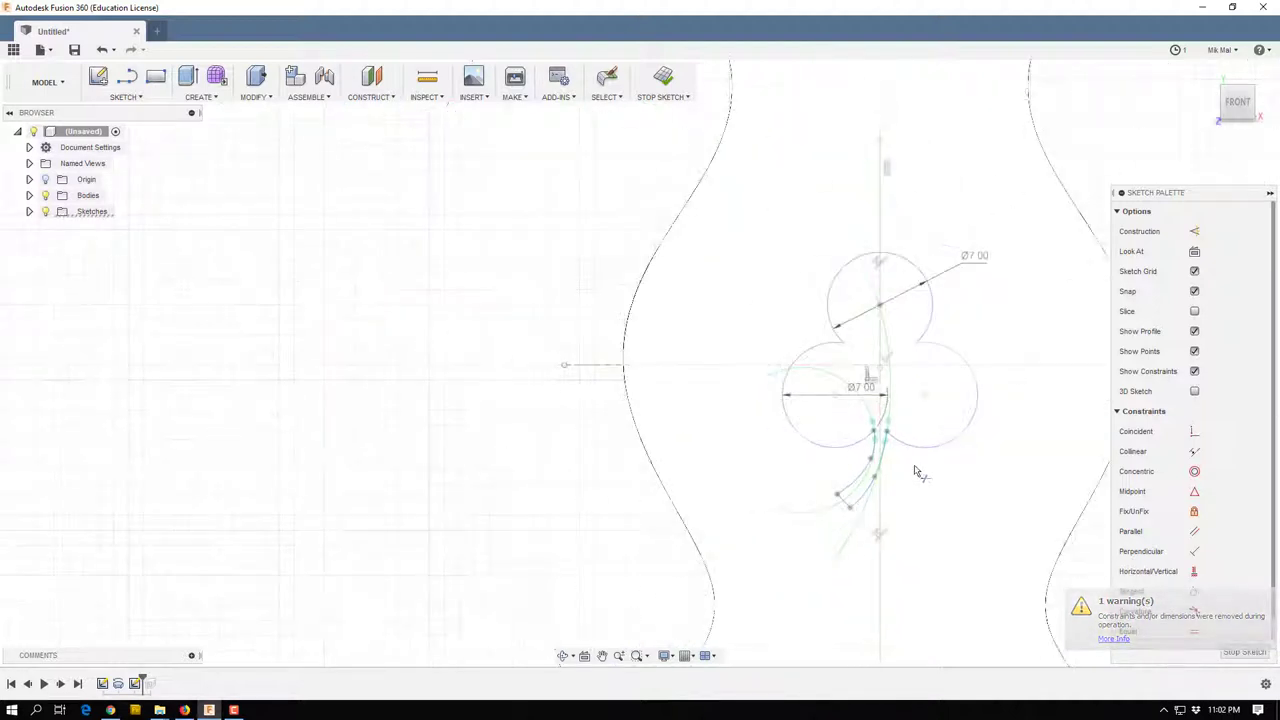
scroll(923, 450, "down", 2)
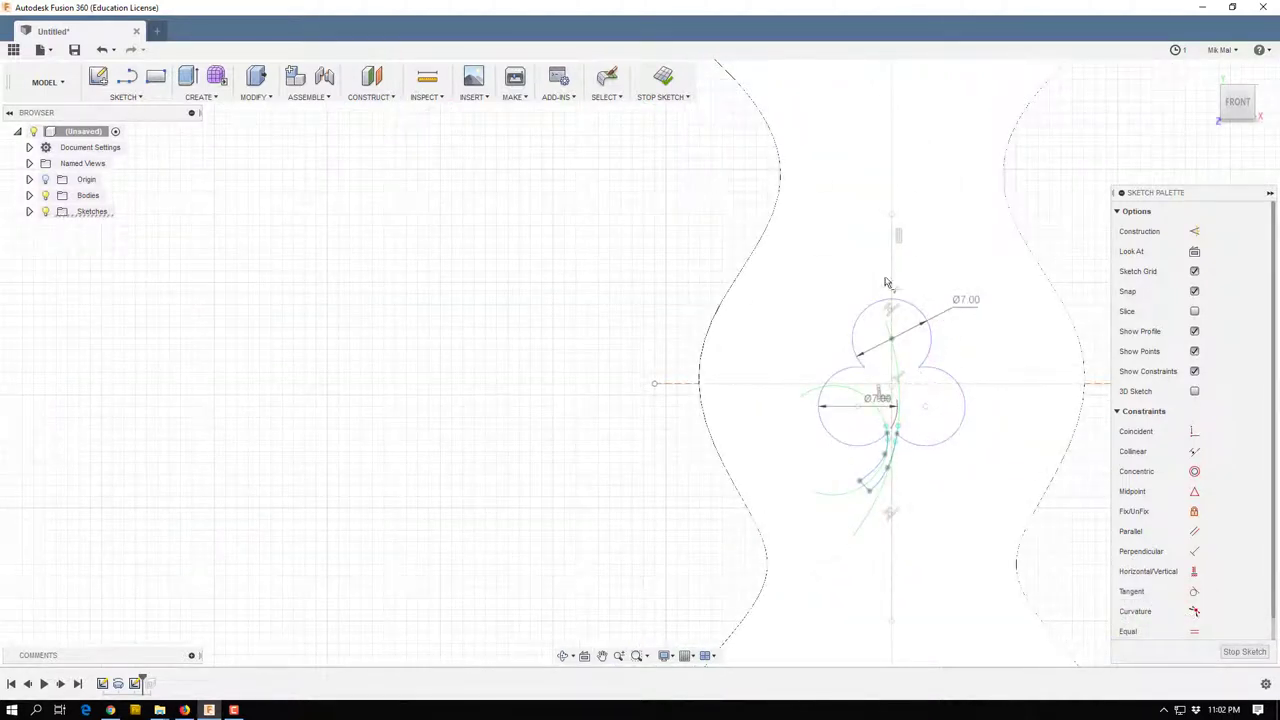
left_click(664, 80)
Set the visual style back to Shaded with Visible Edges Only for an angled view of the vase.
middle_click_drag(679, 319, 630, 420, "shift")
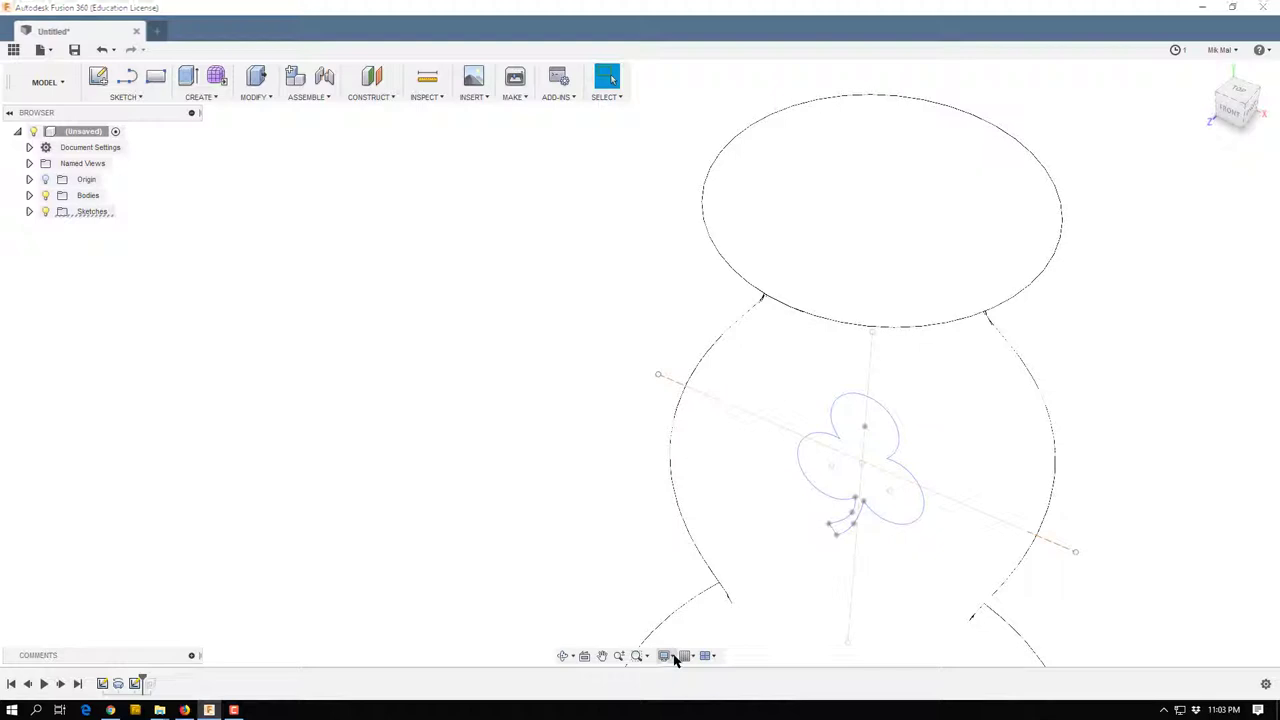
left_click(664, 657)
mouse_move(730, 534)
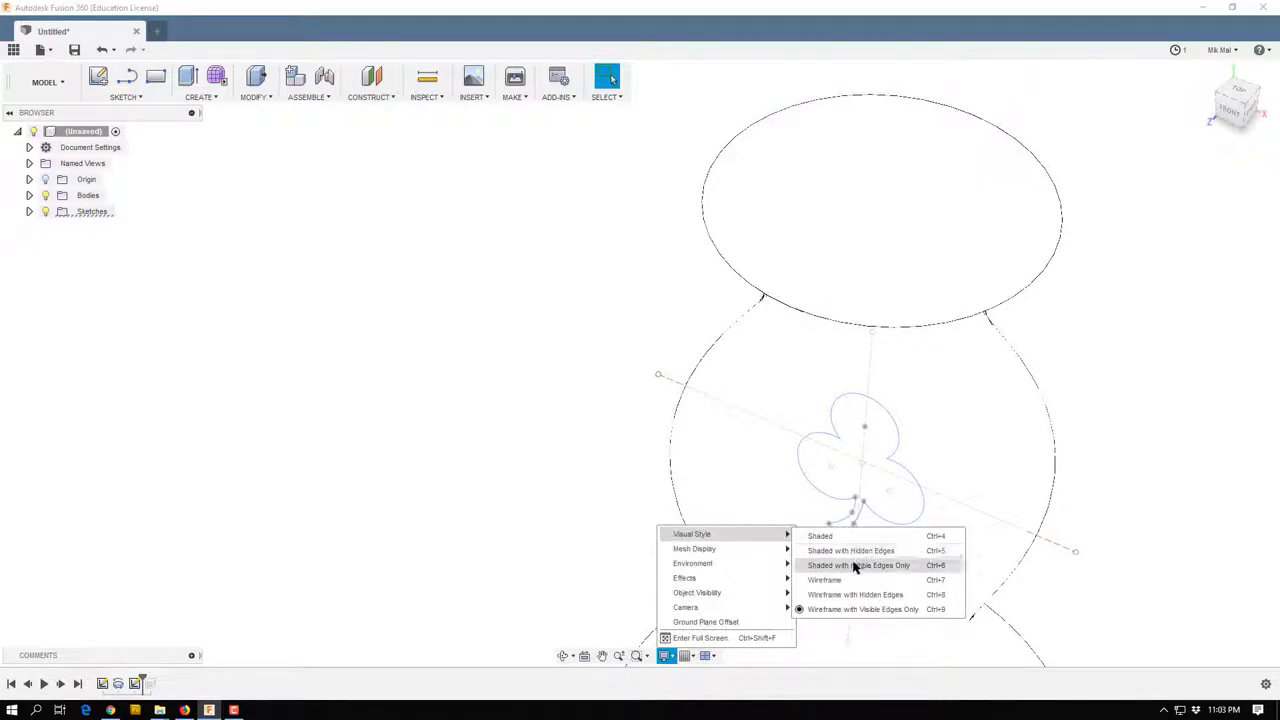
left_click(855, 566)
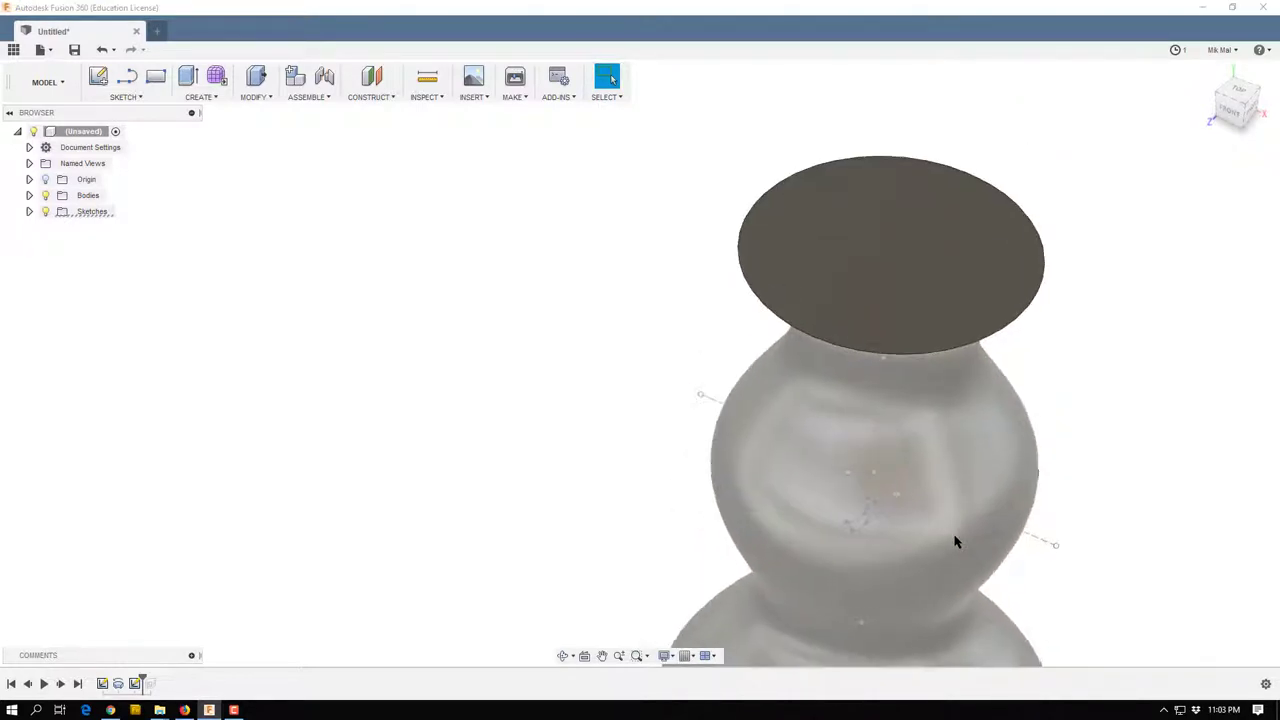
middle_click_drag(952, 540, 948, 441, "shift")
key("Escape")
scroll(948, 441, "down", 3)
scroll(845, 505, "up", 3)
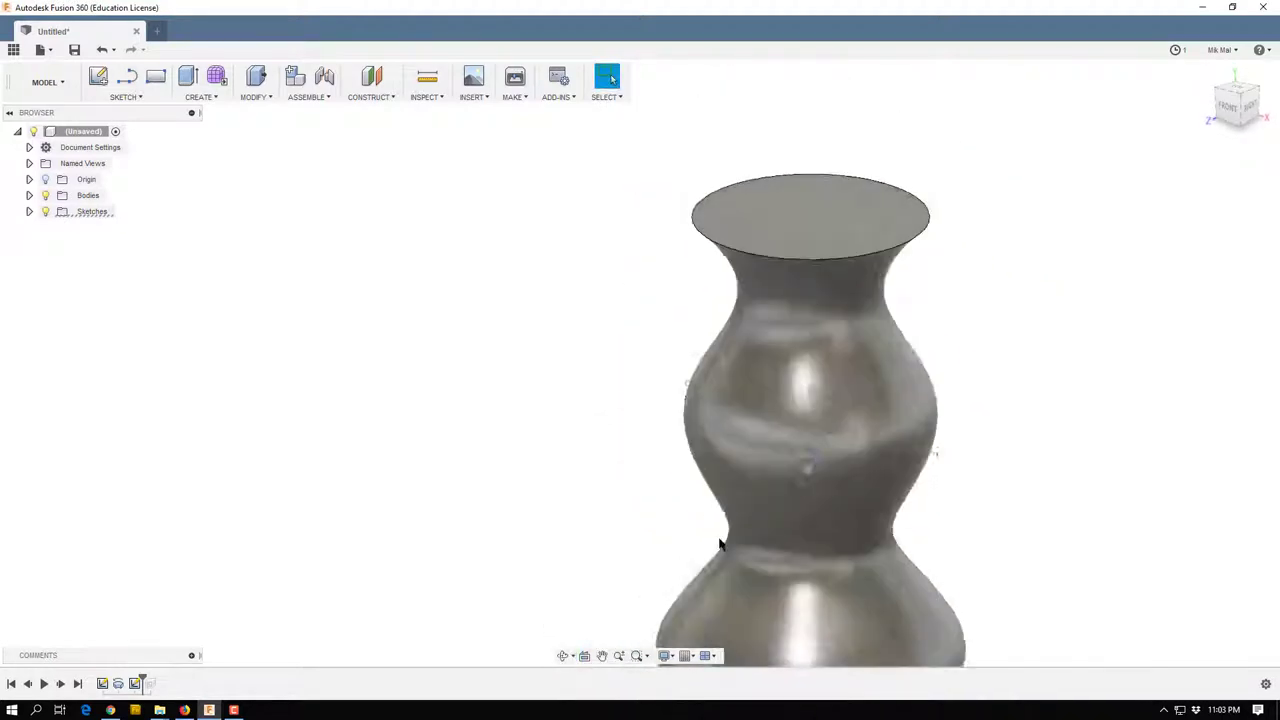
Extrude the club profile 22 mm outward through the front of the vase, using the Join operation.
left_click(188, 80)
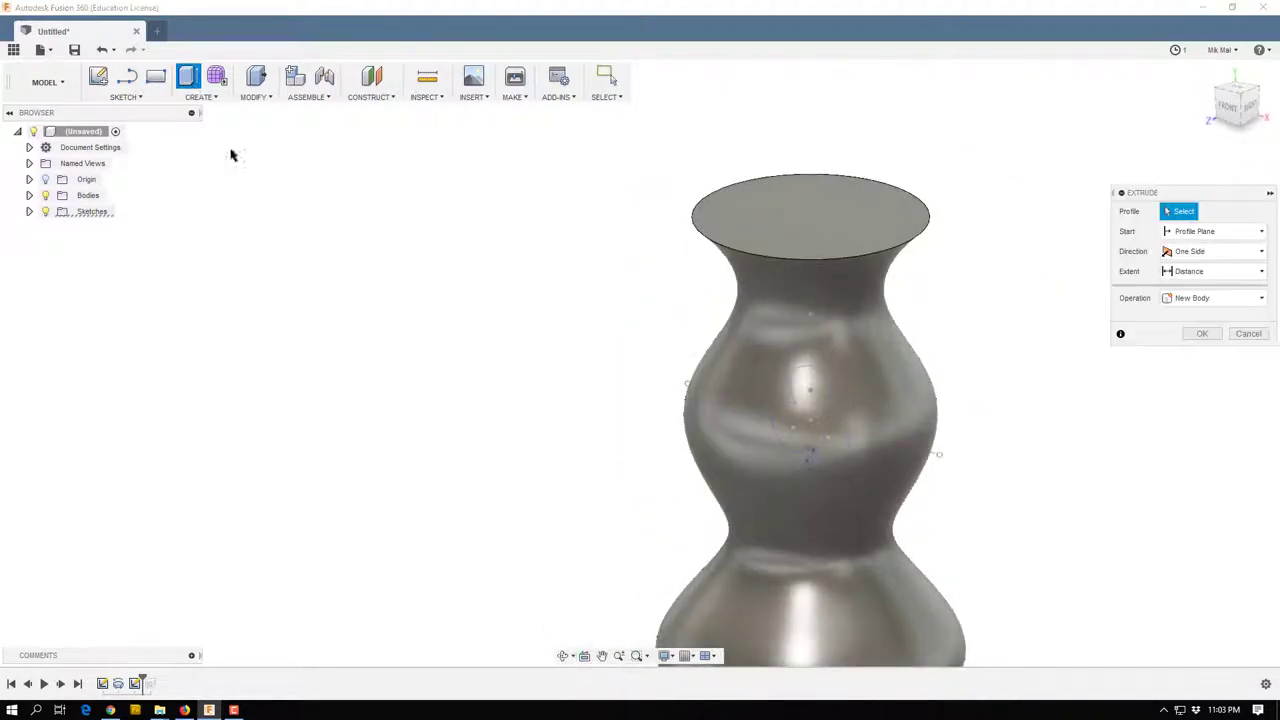
left_click(806, 452)
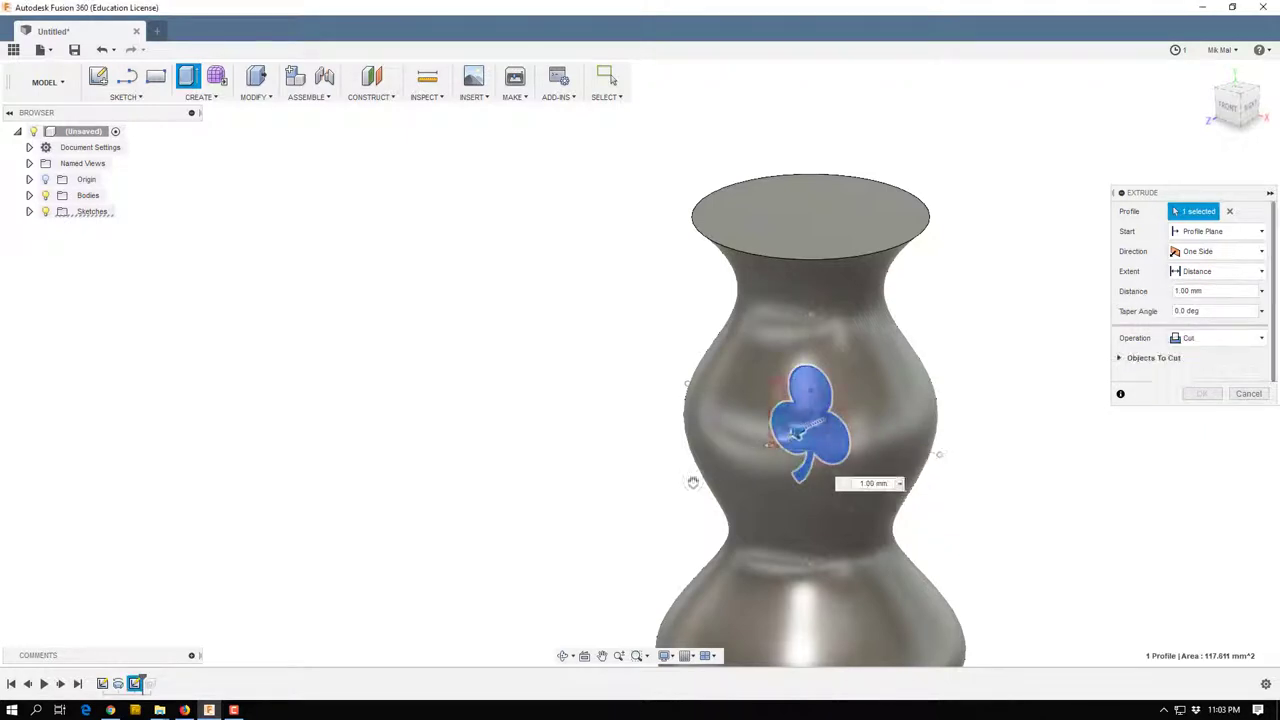
left_click_drag(797, 432, 652, 497)
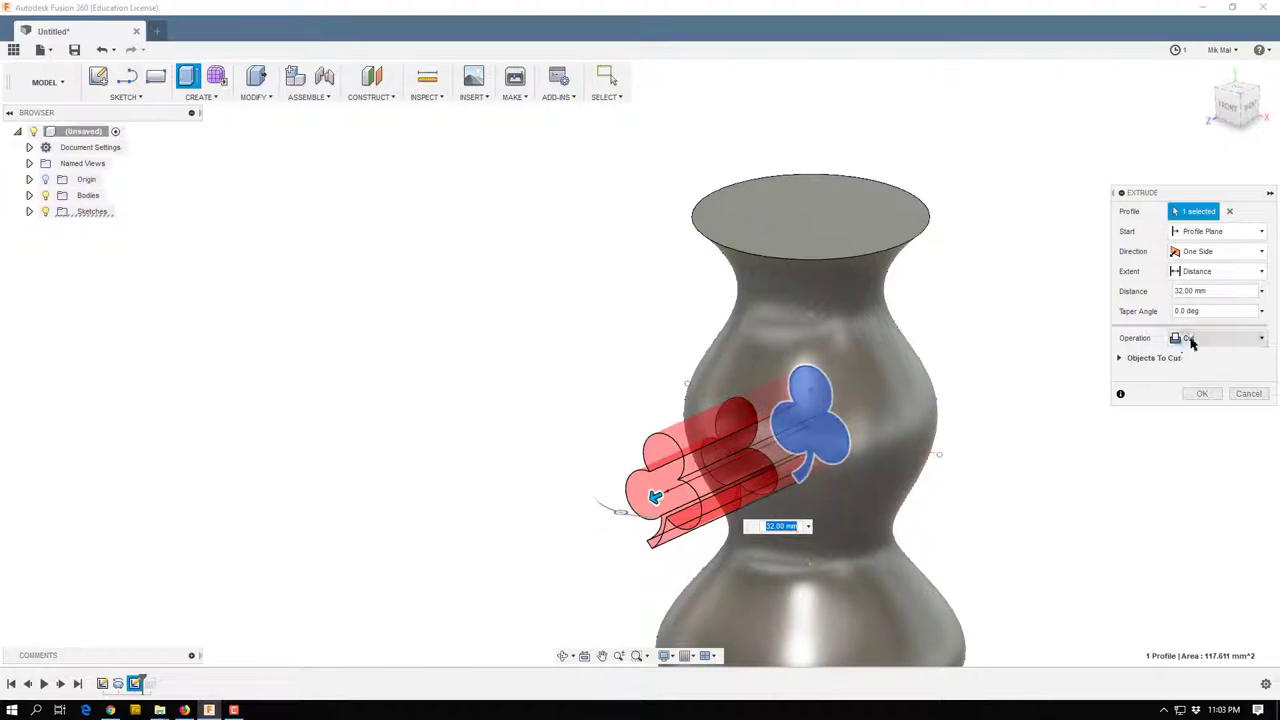
left_click(1190, 338)
left_click(1190, 358)
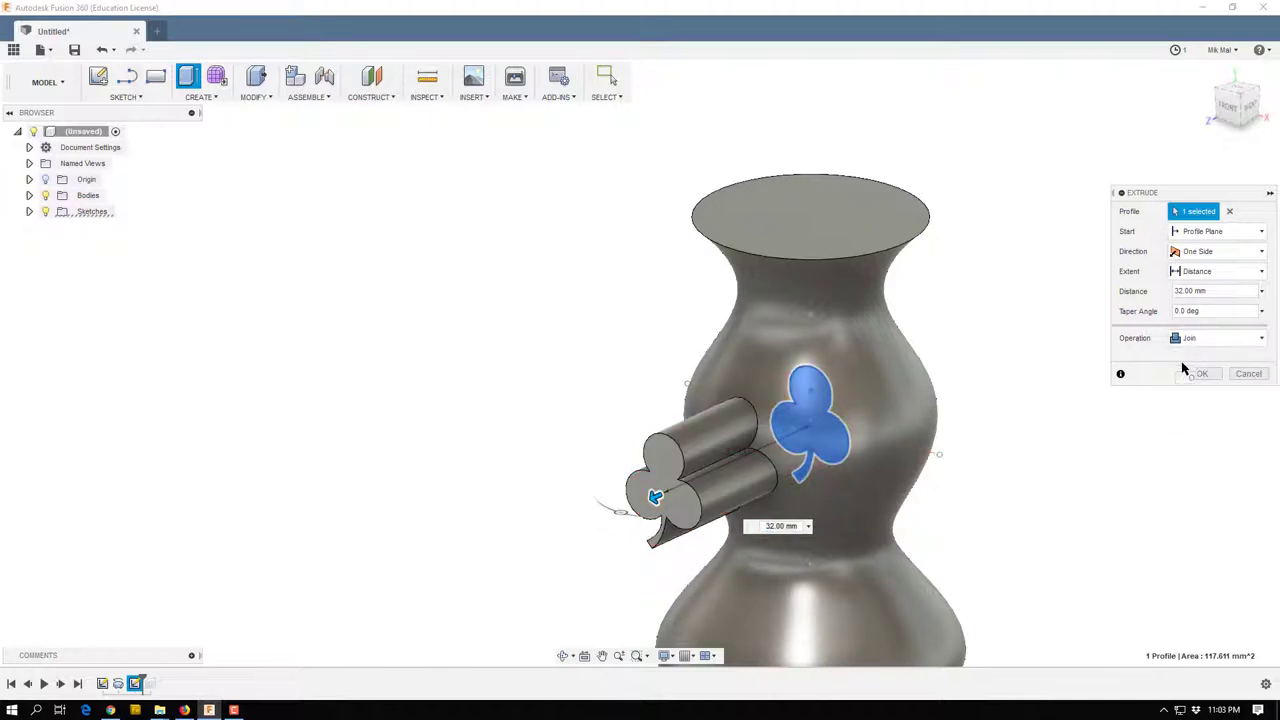
left_click_drag(655, 497, 701, 476)
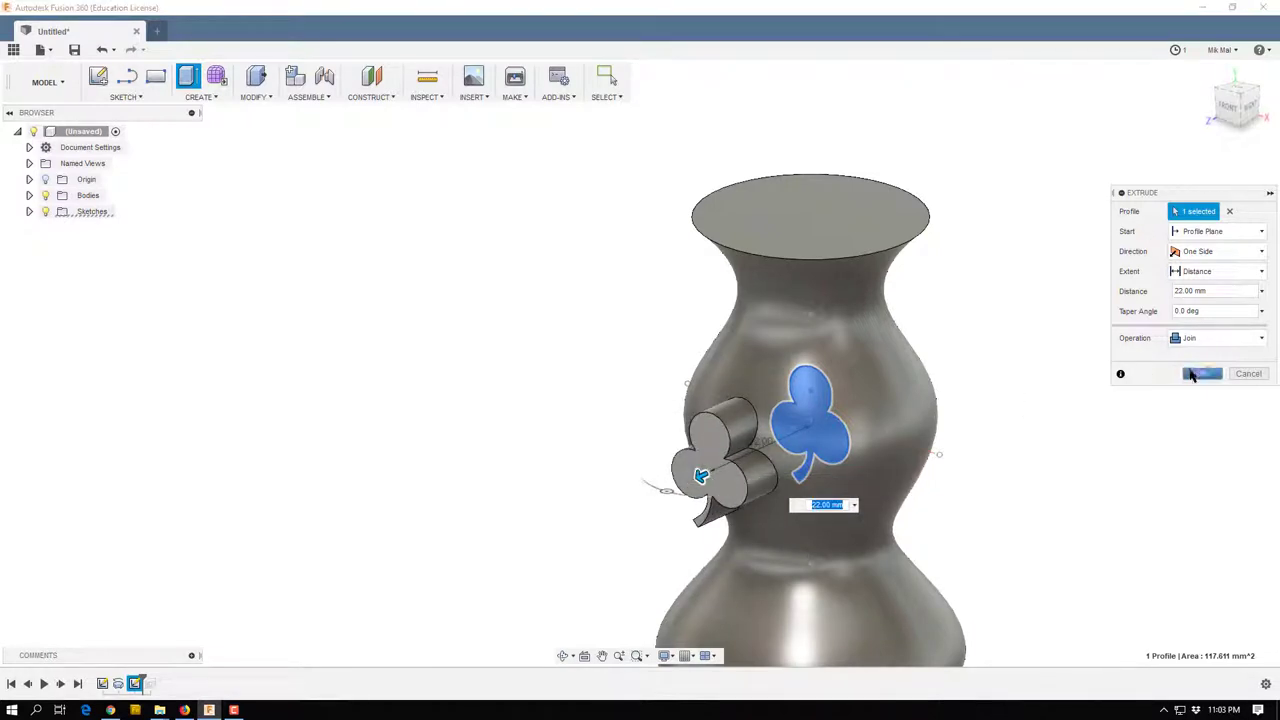
left_click(1199, 375)
middle_click_drag(1037, 486, 1020, 441, "shift")
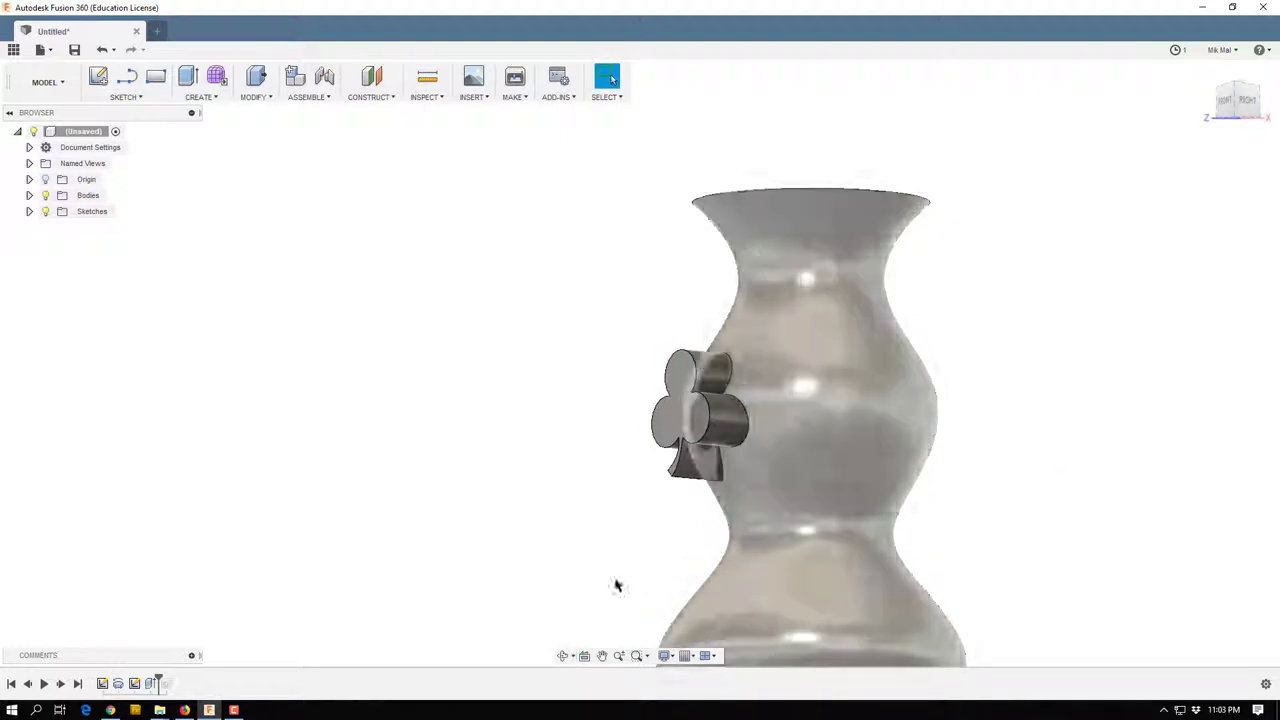
middle_click_drag(594, 560, 697, 551, "shift")
scroll(697, 551, "down", 3)
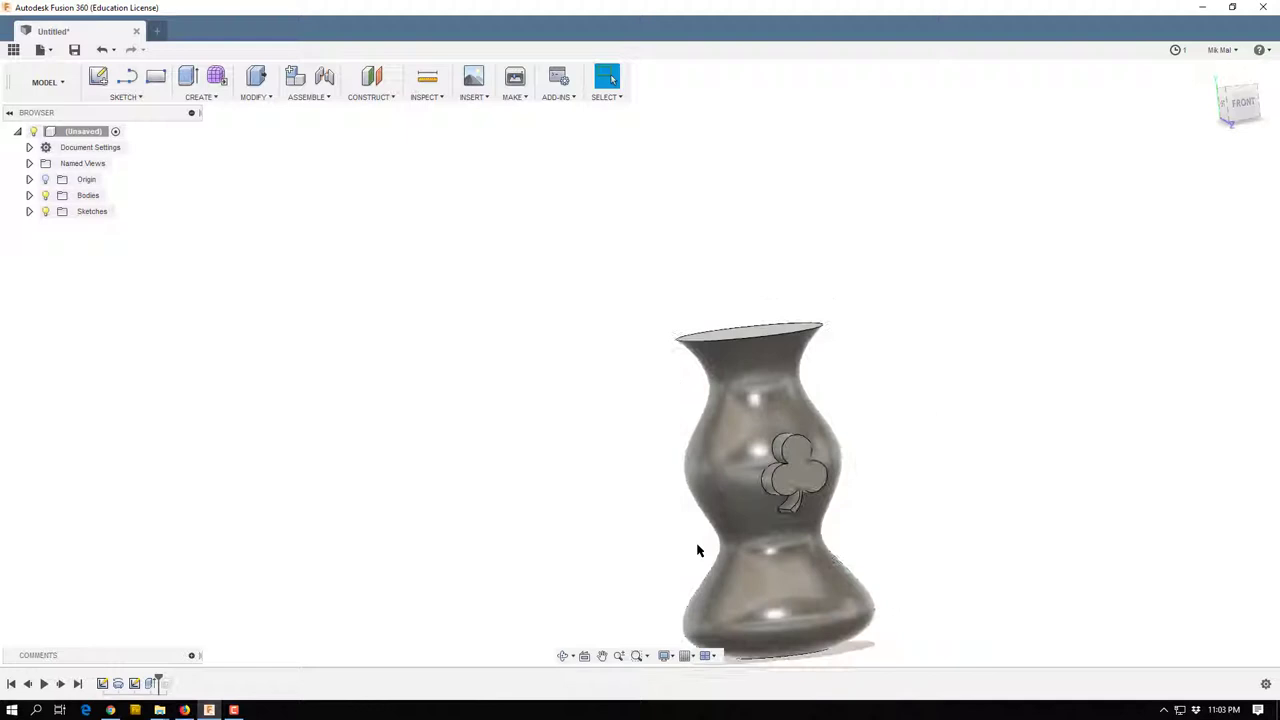
scroll(718, 556, "up", 1)
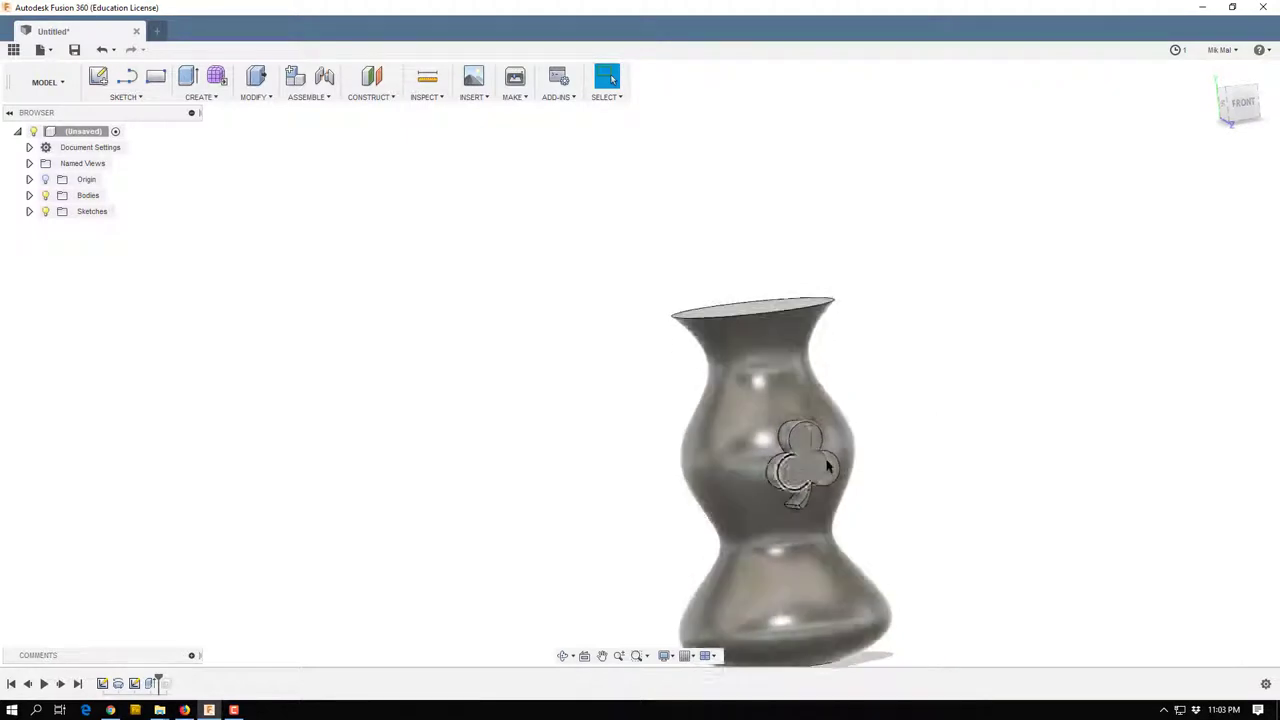
Reopen the vase profile sketch and offset its spline 1 mm outward, away from the revolve axis.
double_click(102, 684)
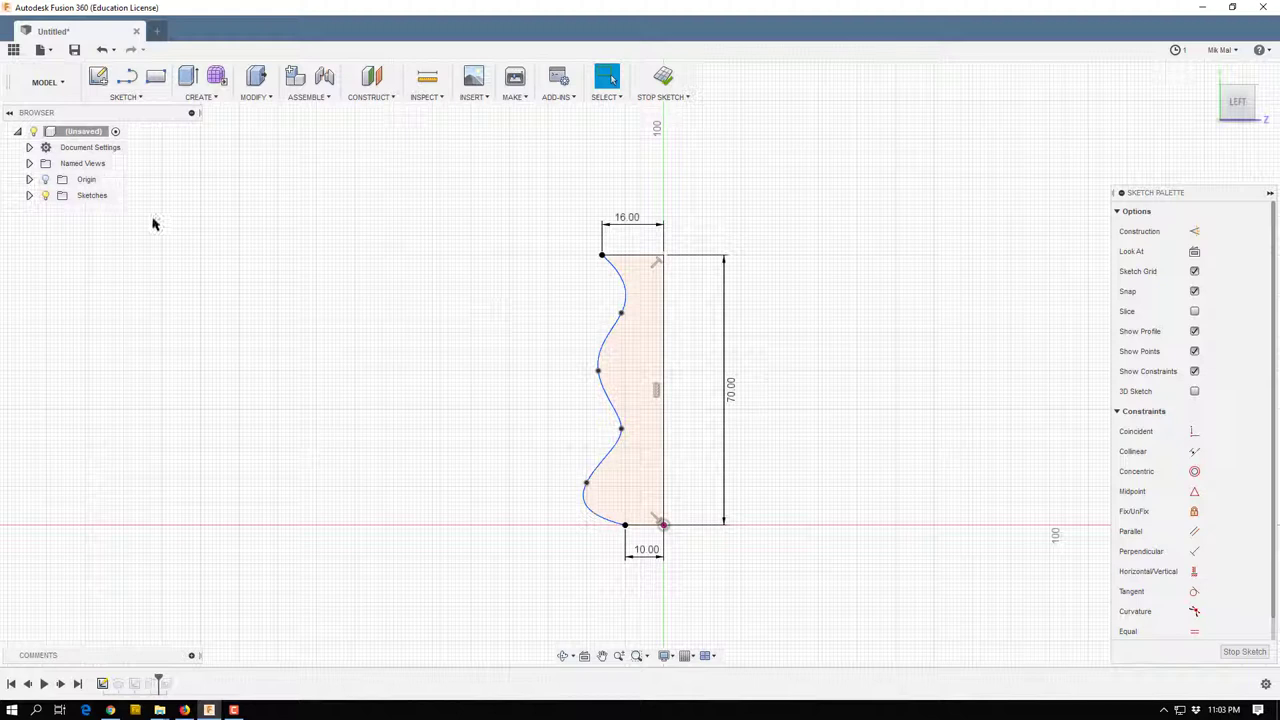
left_click(606, 348)
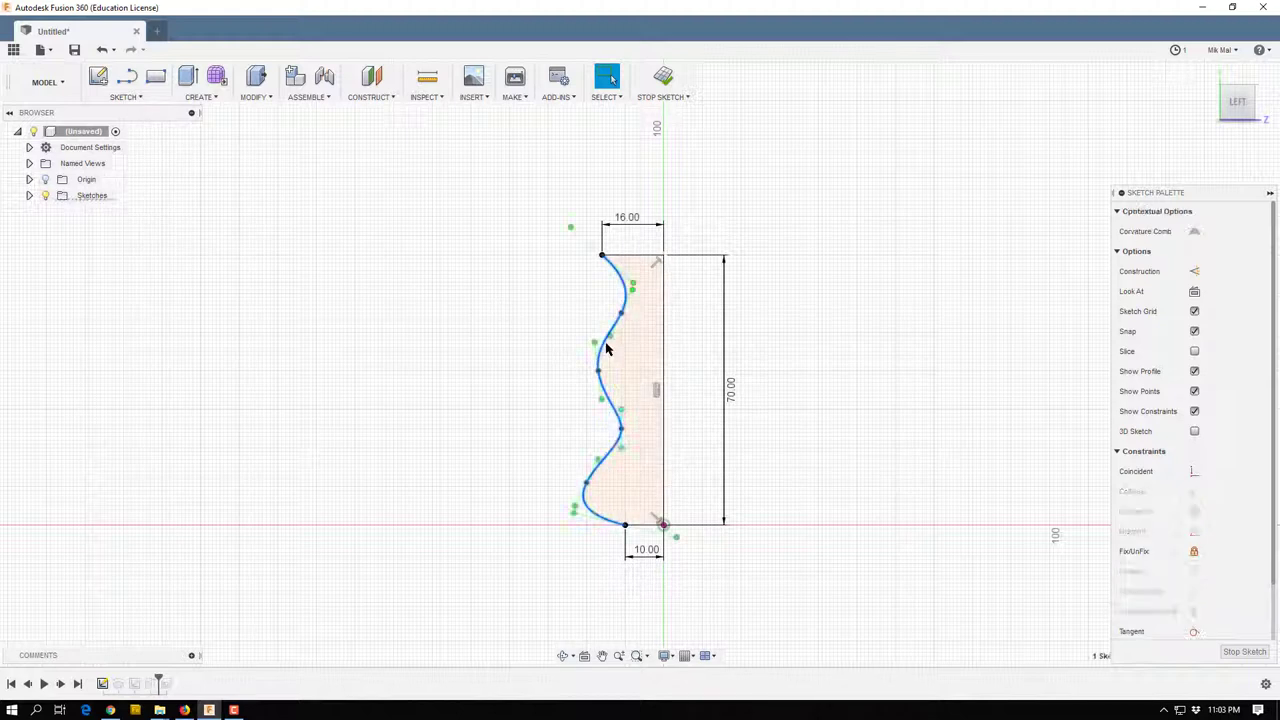
left_click(126, 97)
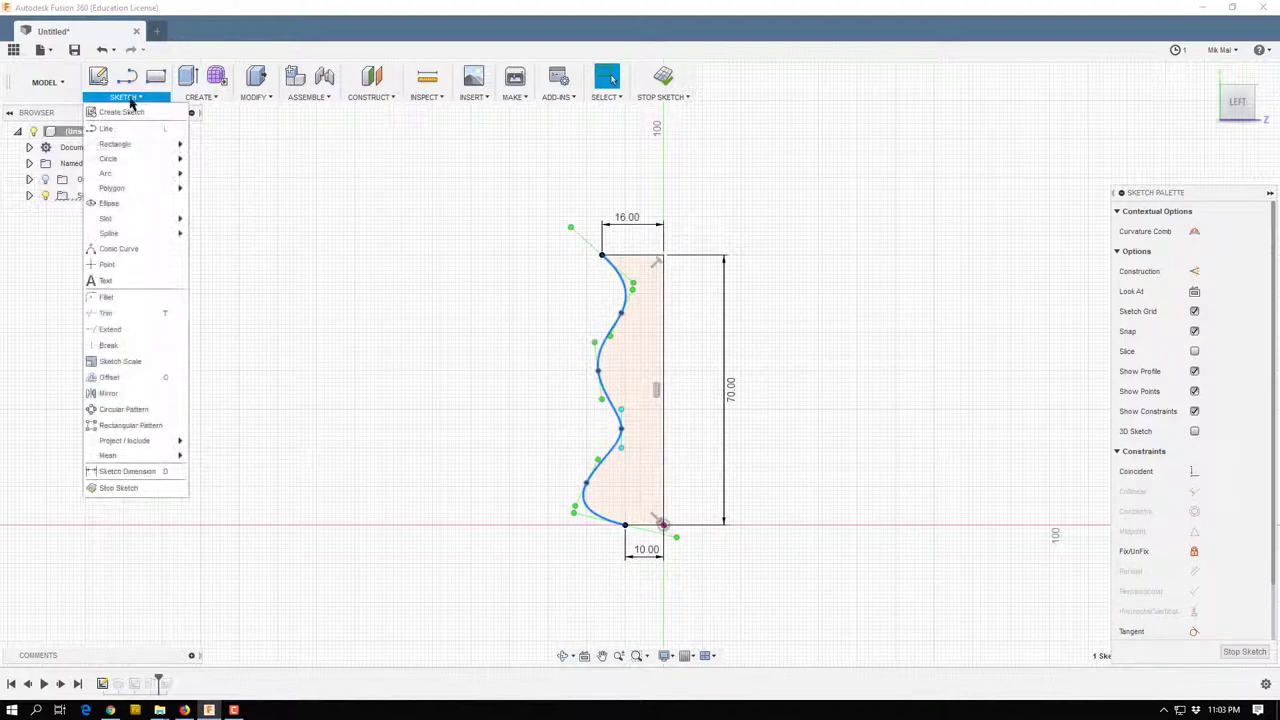
left_click(137, 382)
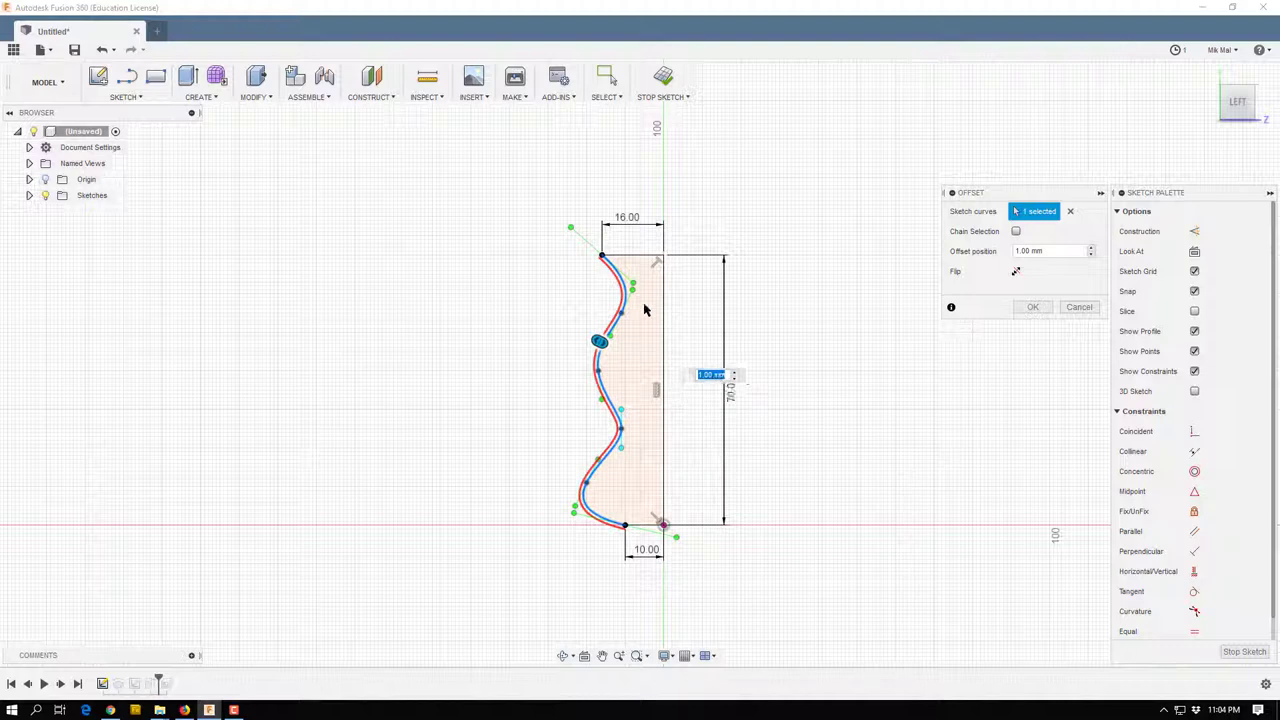
scroll(627, 325, "down", 2)
scroll(605, 220, "up", 5)
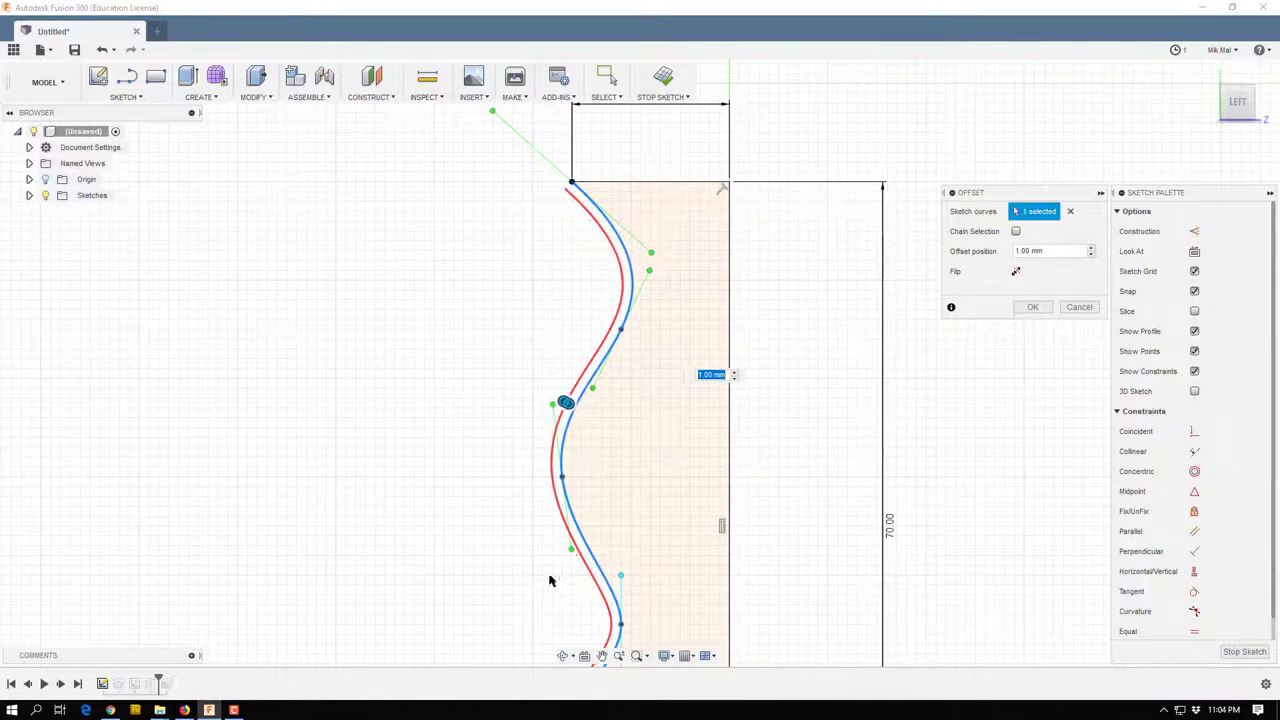
scroll(549, 575, "down", 3)
scroll(500, 545, "up", 2)
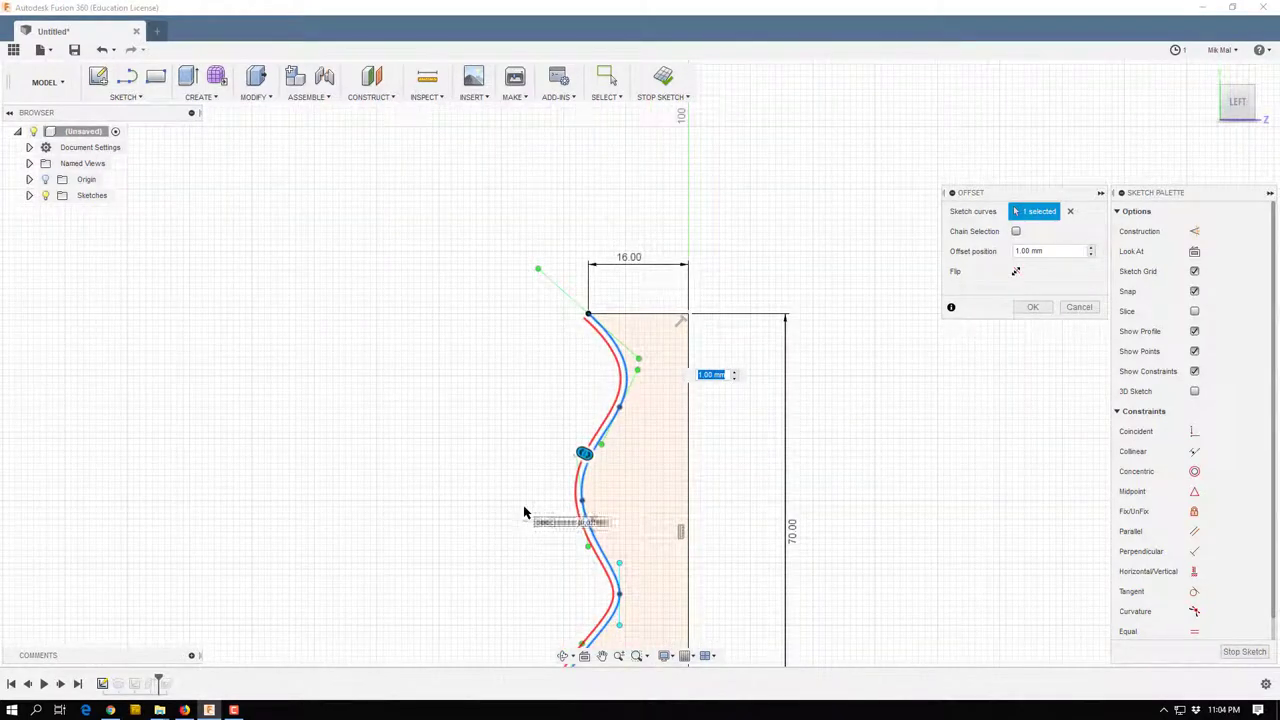
key("Return")
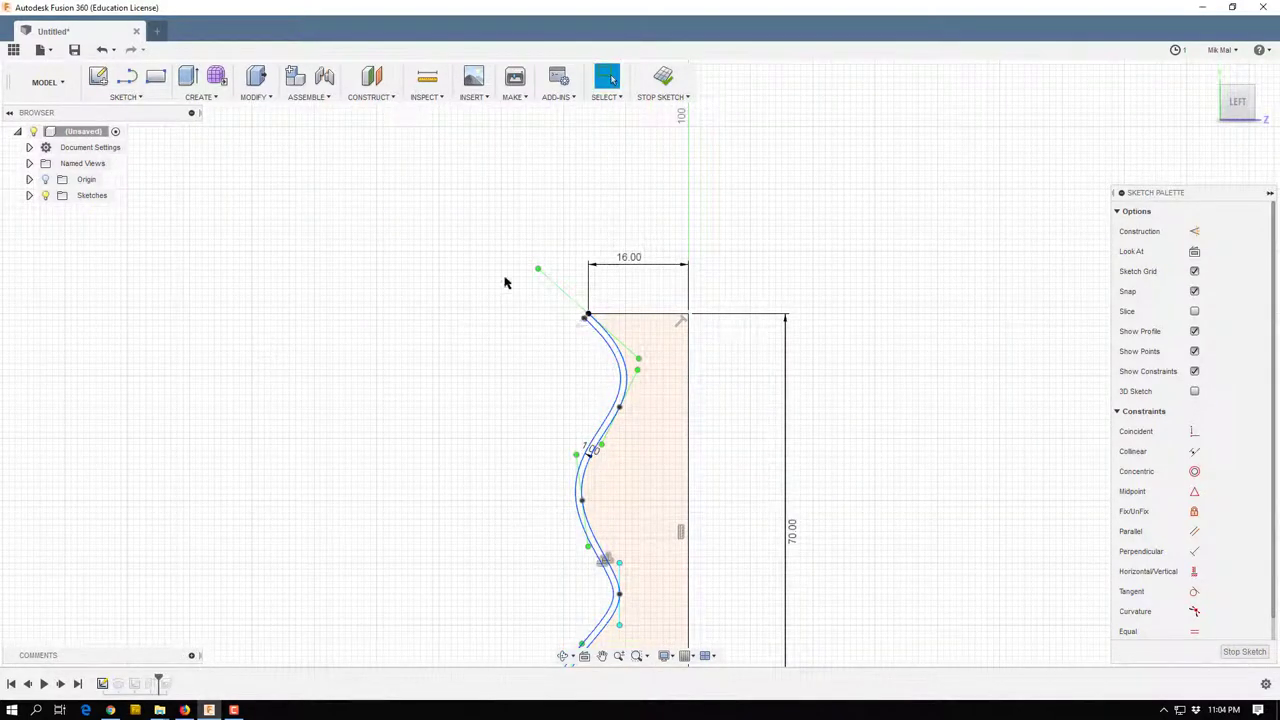
Draw connected lines from the offset spline's upper end around the outside to its lower end, closing a region, and finish the sketch.
left_click(127, 77)
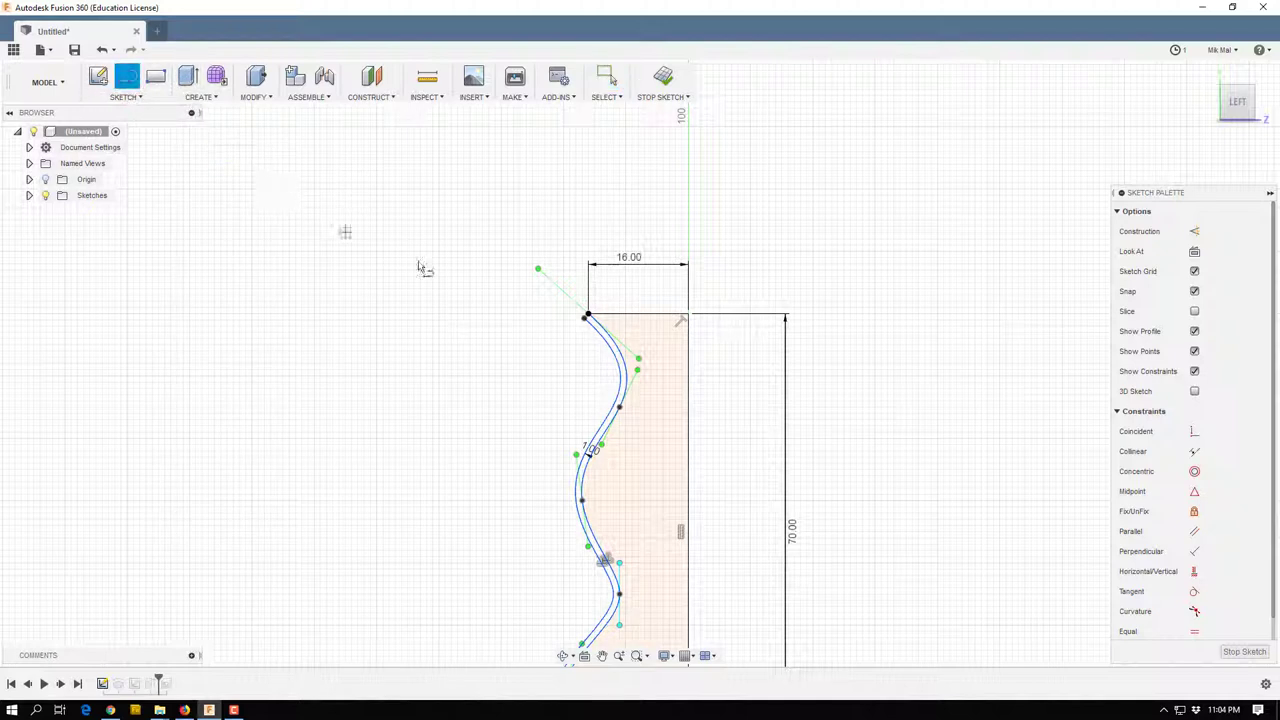
left_click(587, 319)
left_click(464, 319)
left_click_drag(464, 319, 467, 655)
scroll(467, 491, "down", 3)
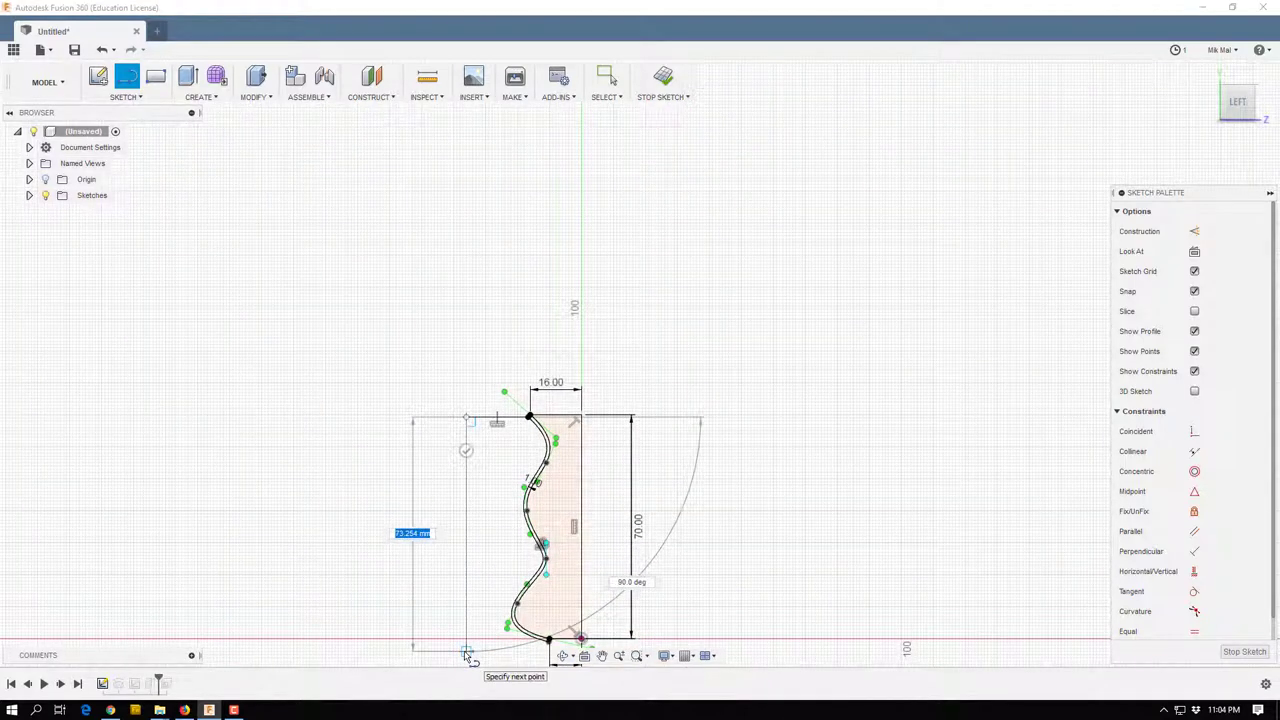
middle_click_drag(467, 655, 515, 497)
left_click(515, 505)
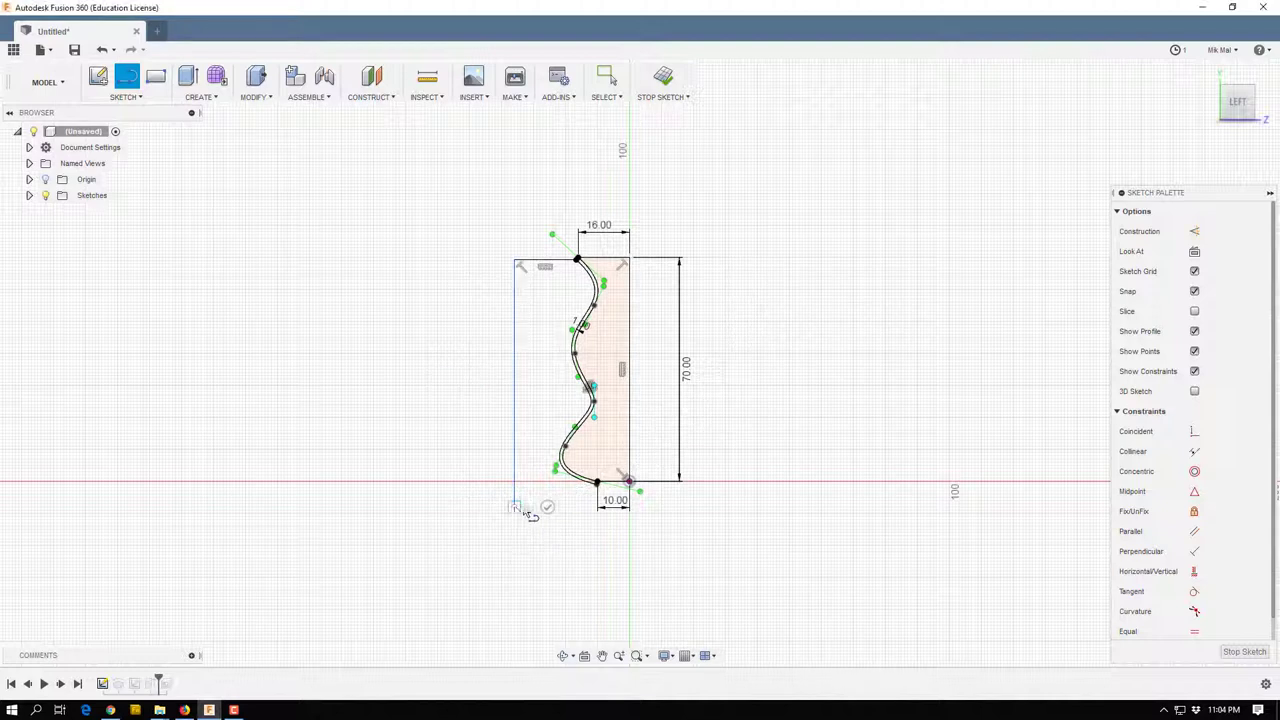
left_click(589, 503)
scroll(590, 504, "up", 5)
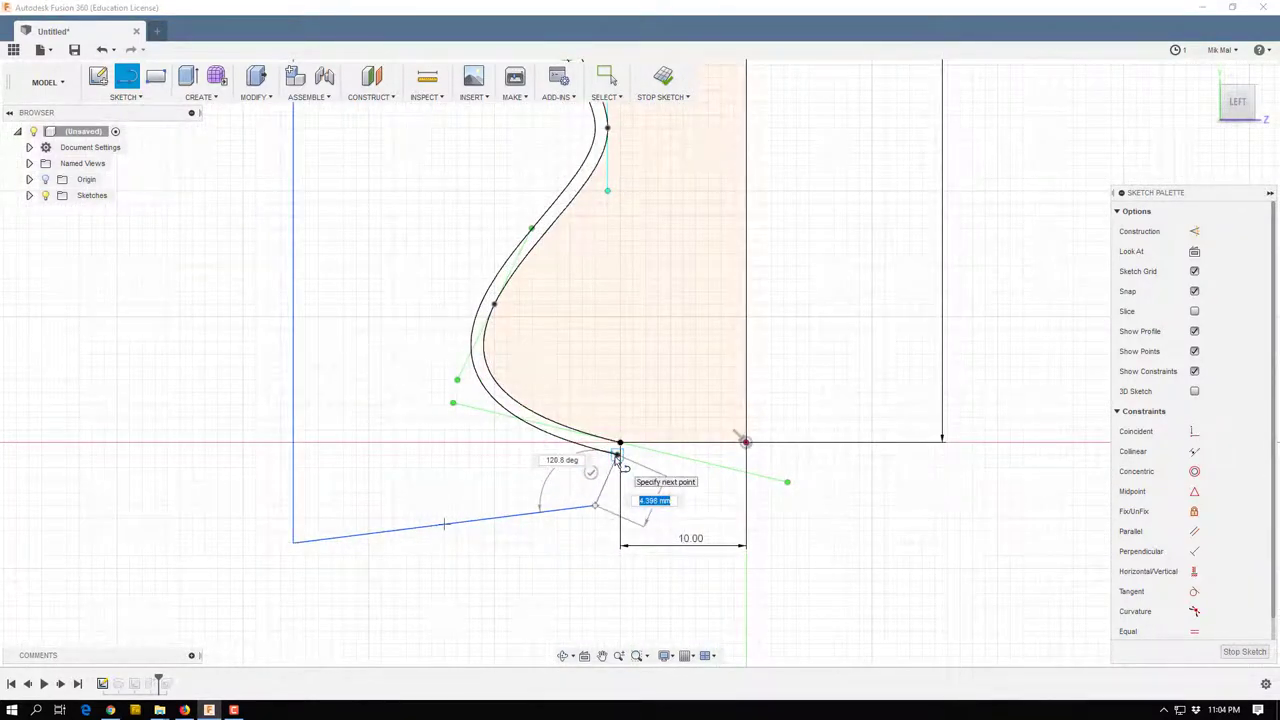
left_click(617, 455)
scroll(478, 546, "down", 2)
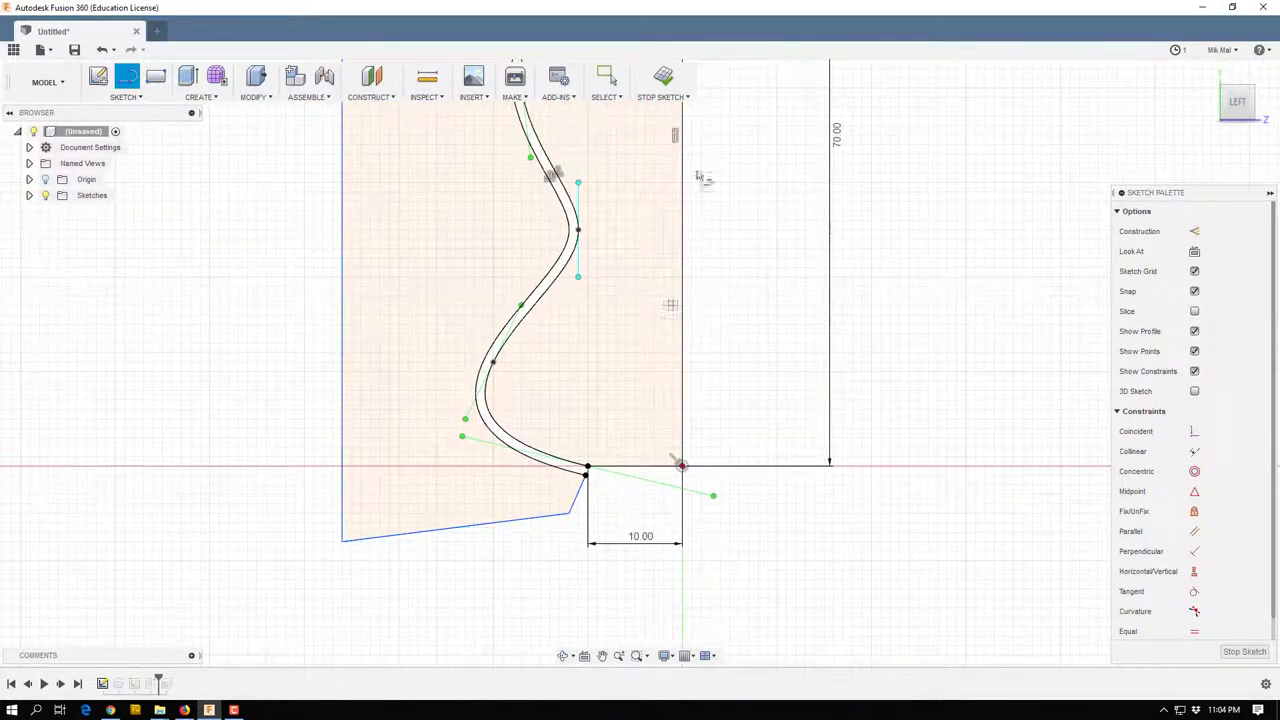
left_click(664, 80)
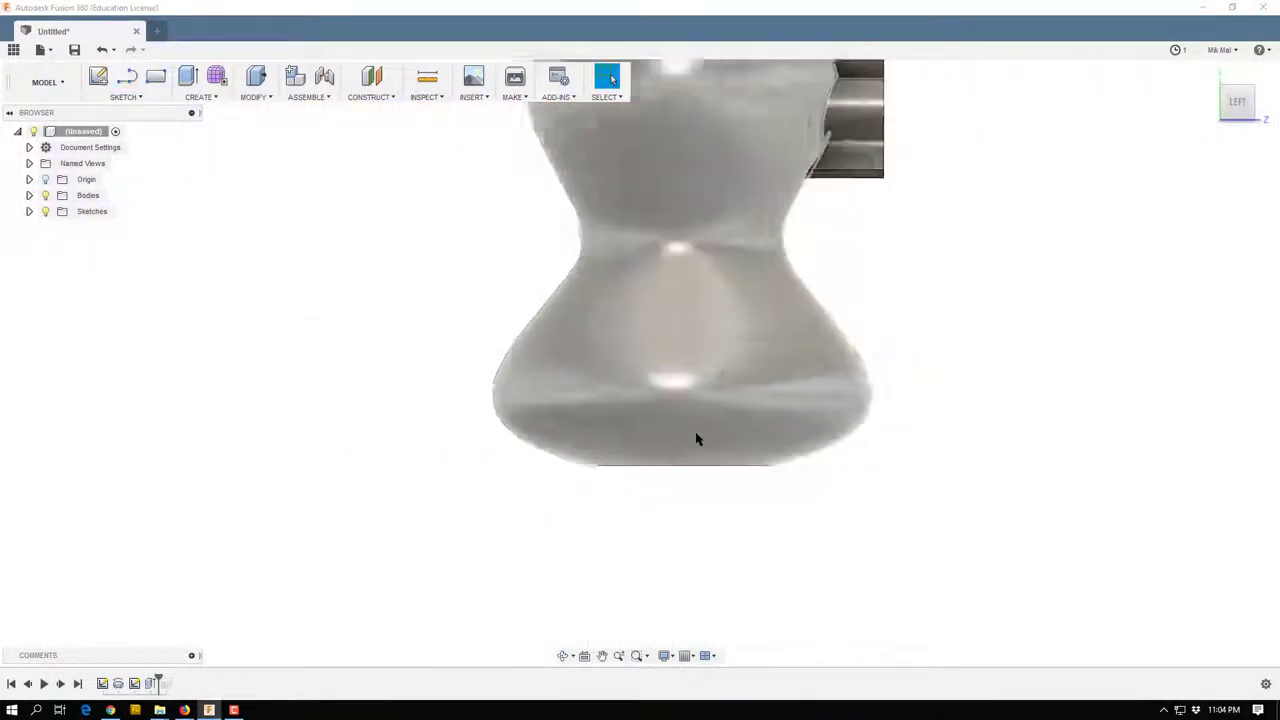
Make Sketch1 visible beside the vase and view it from an angle.
scroll(694, 437, "down", 3)
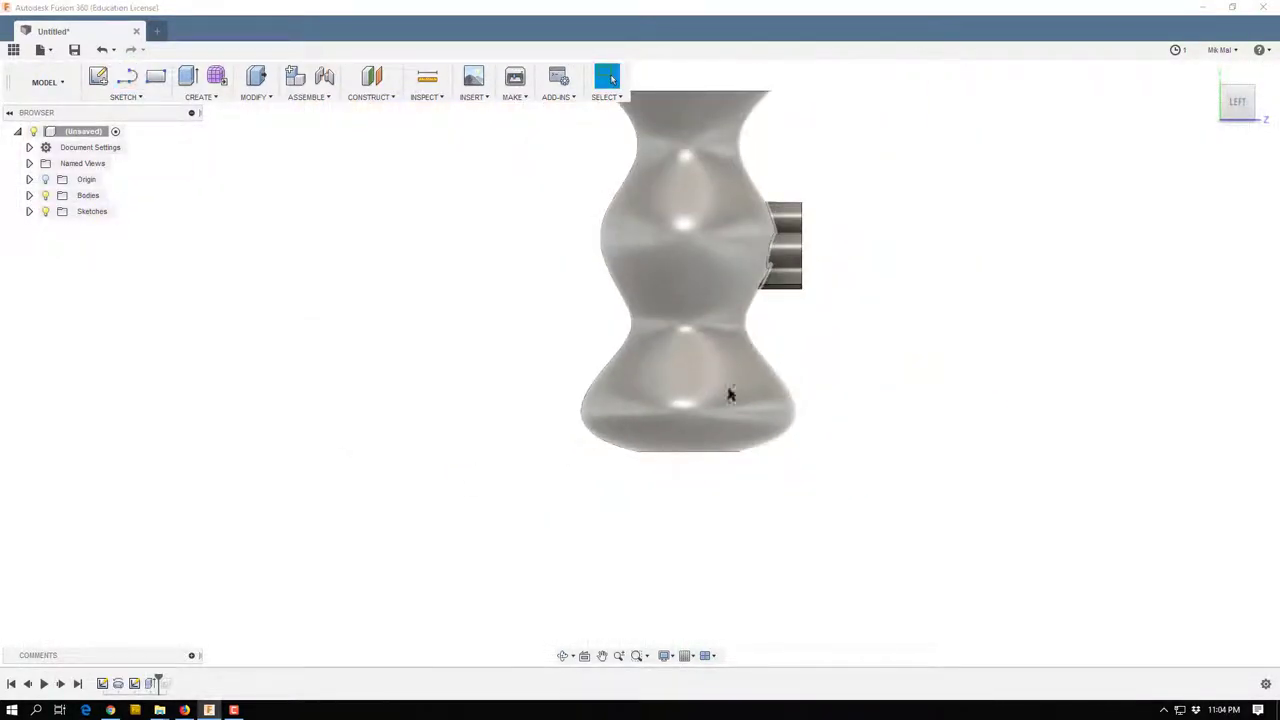
left_click(29, 211)
left_click(58, 228)
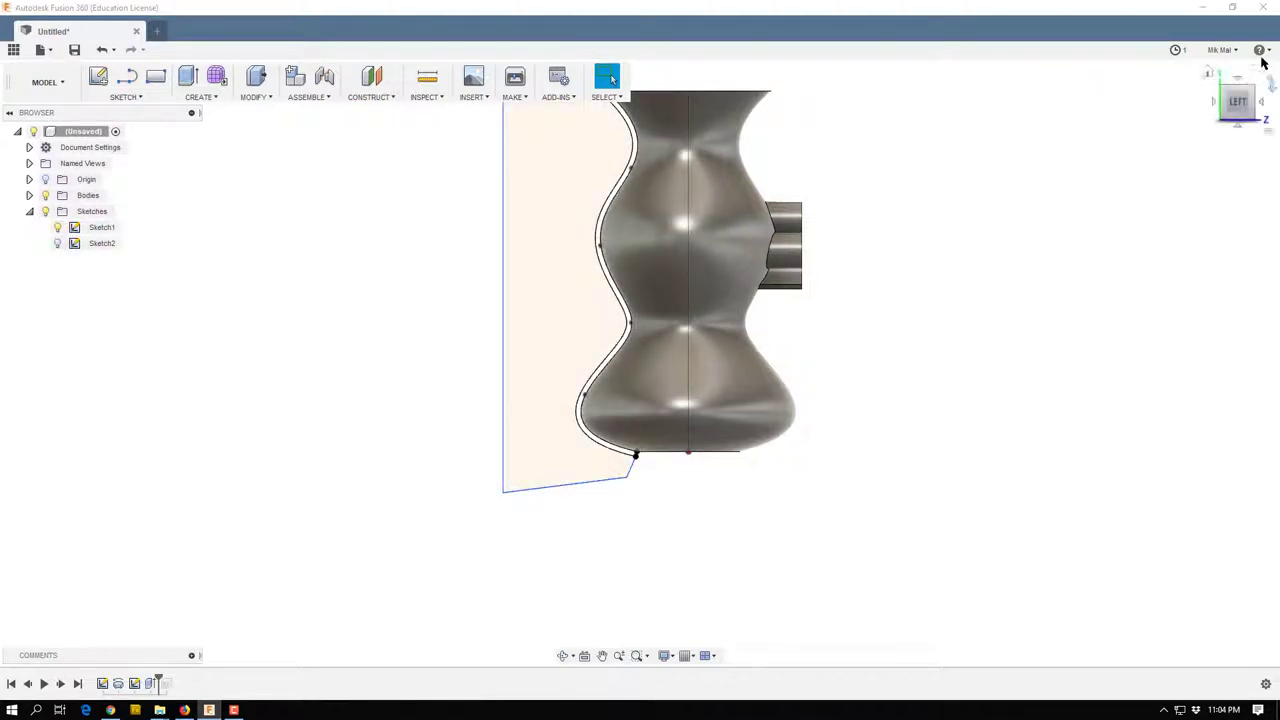
left_click(1210, 75)
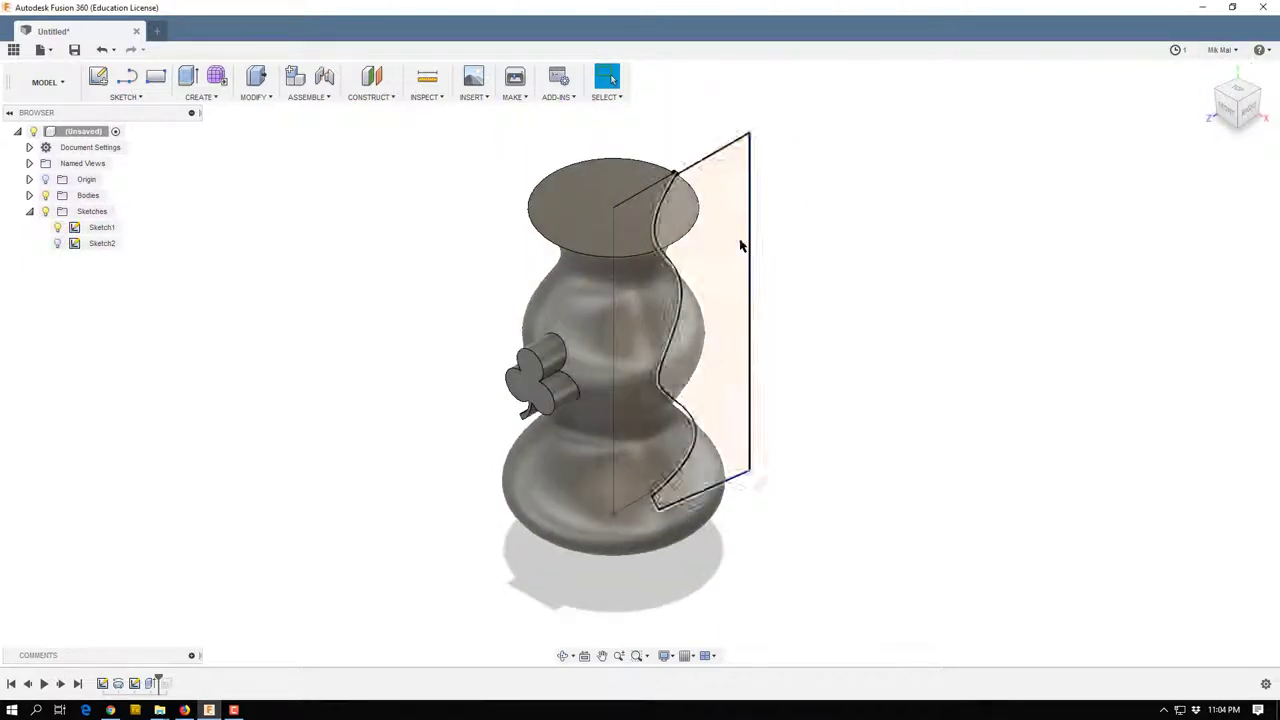
left_click_drag(901, 302, 846, 280)
key("Escape")
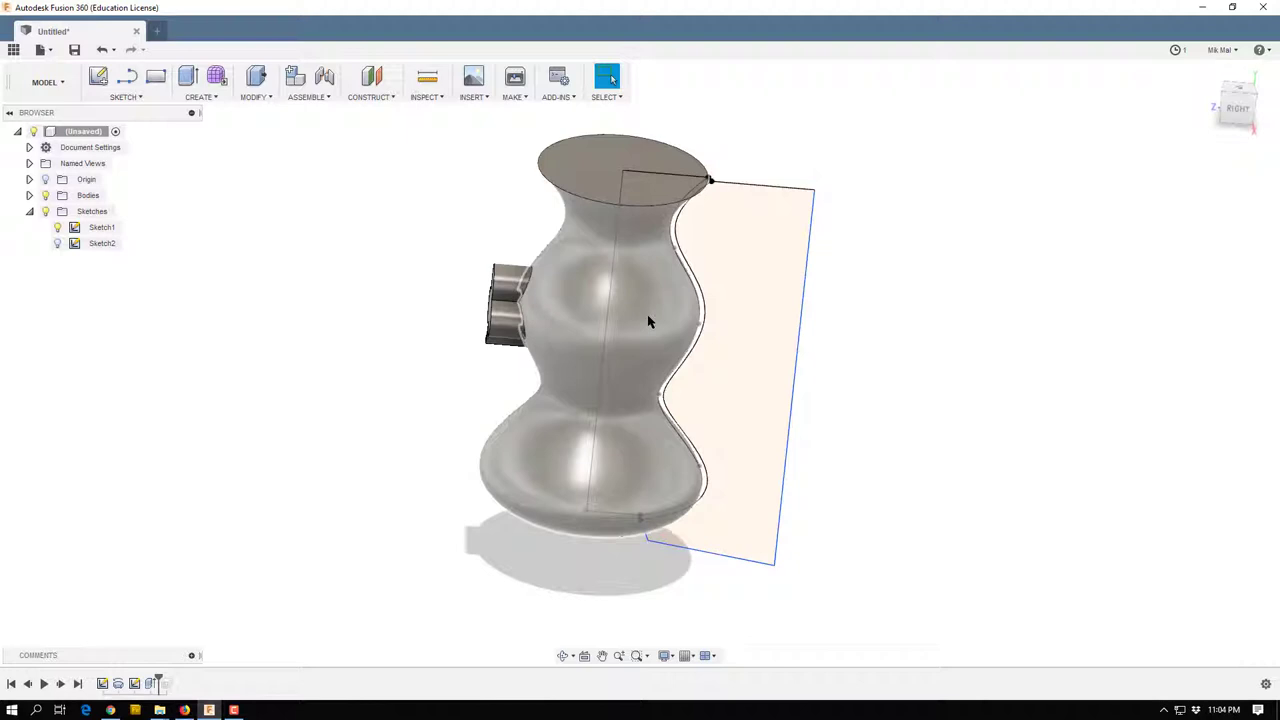
mouse_move(954, 363)
middle_mouse_down("shift")
mouse_move(986, 357)
mouse_move(747, 357)
middle_mouse_up("shift")
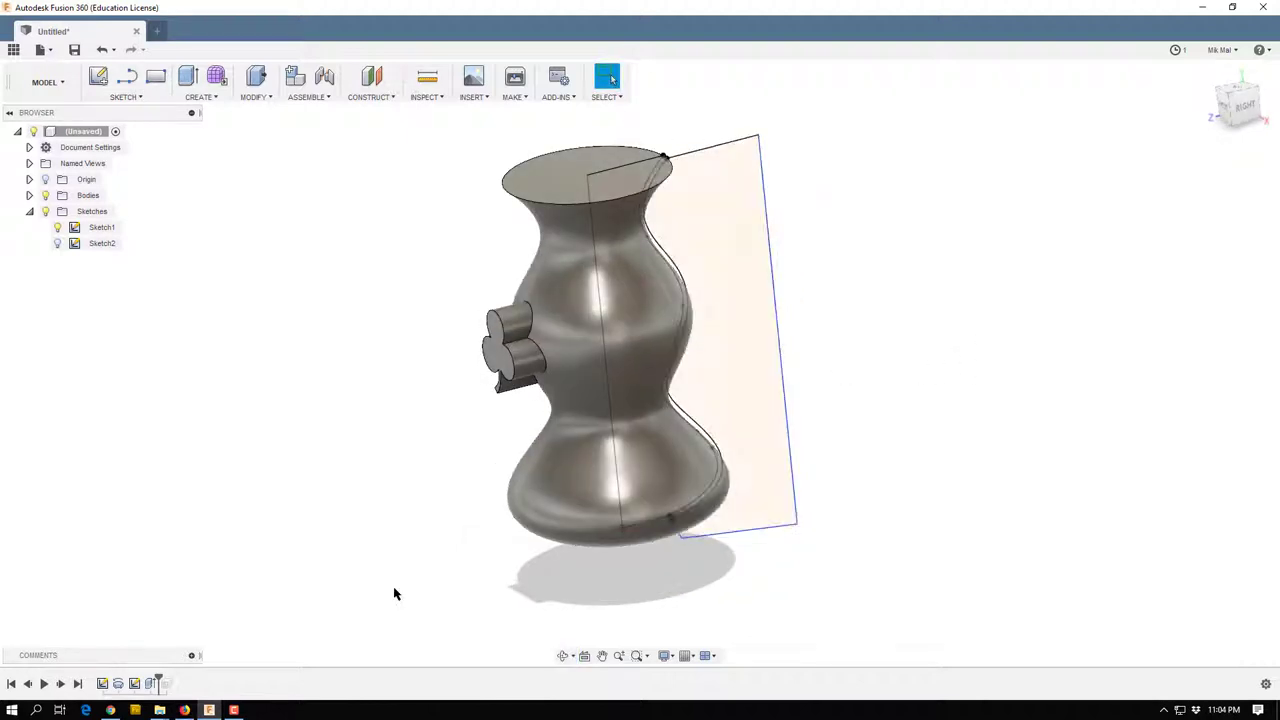
Revolve the outer closed profile 360° around the vase's centre line as a Cut to trim the club's protrusion.
left_click(728, 290)
left_click(197, 94)
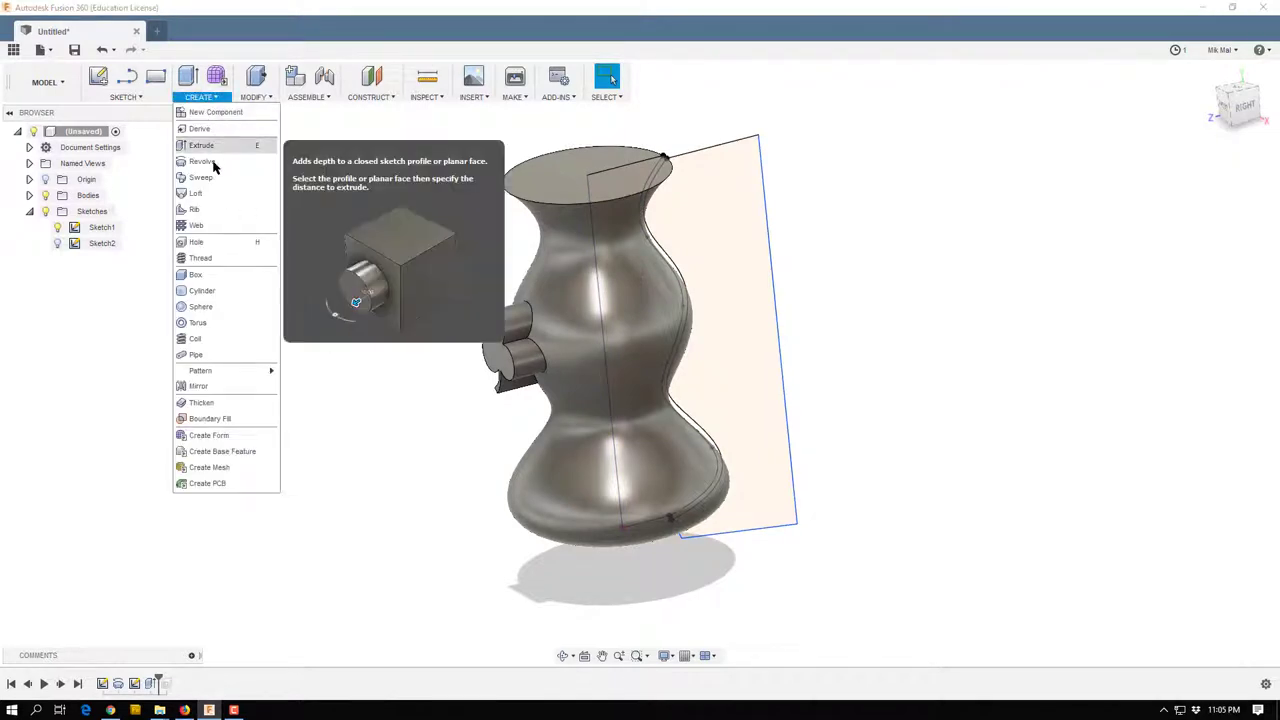
left_click(210, 143)
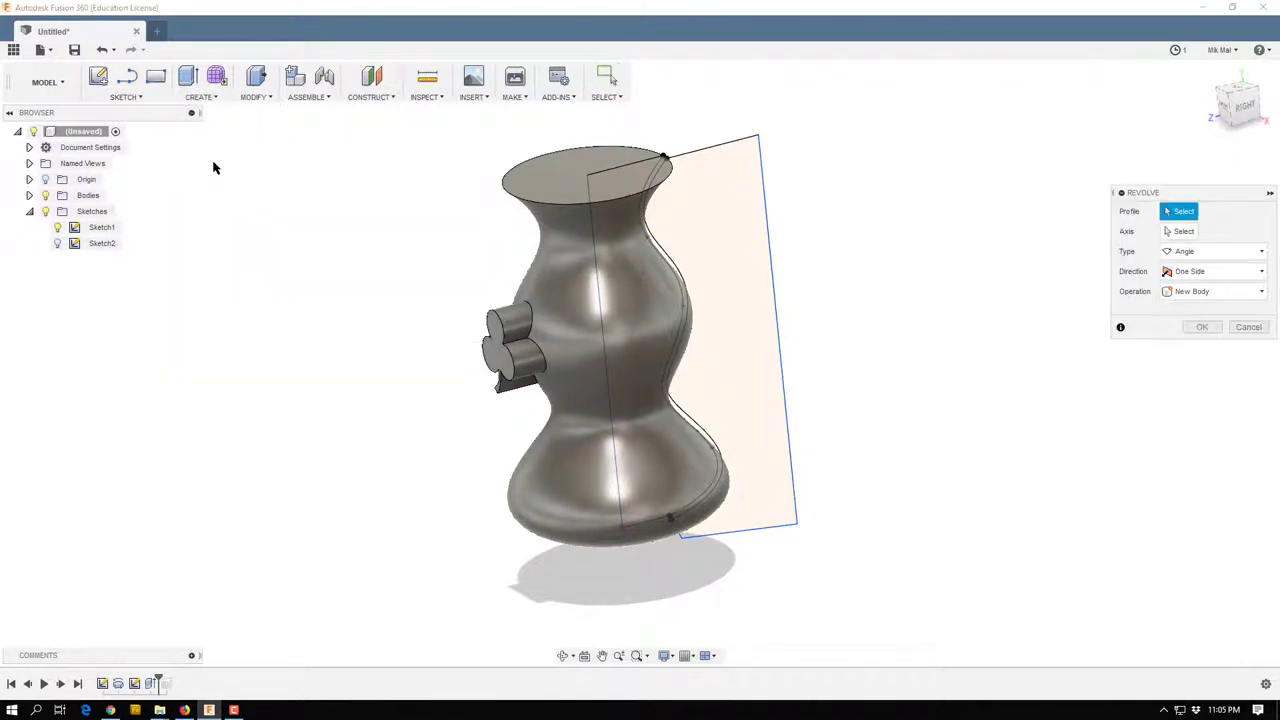
left_click(741, 205)
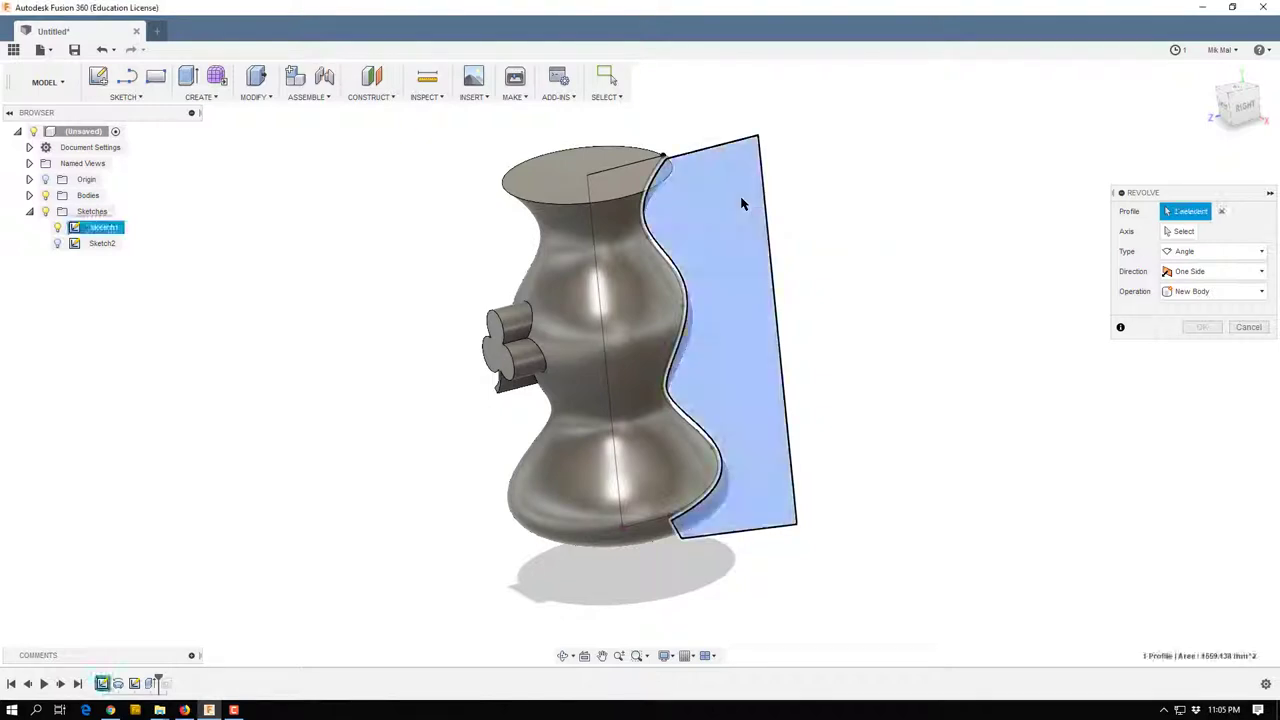
left_click(1180, 231)
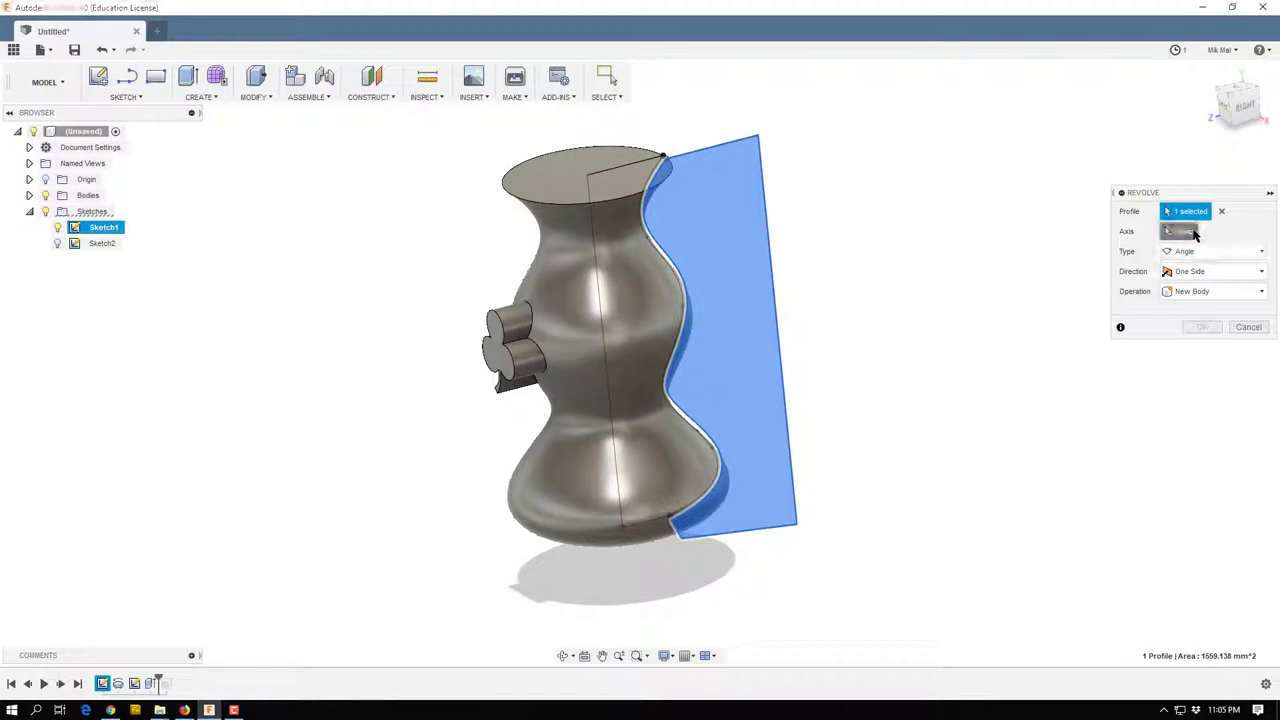
left_click(603, 343)
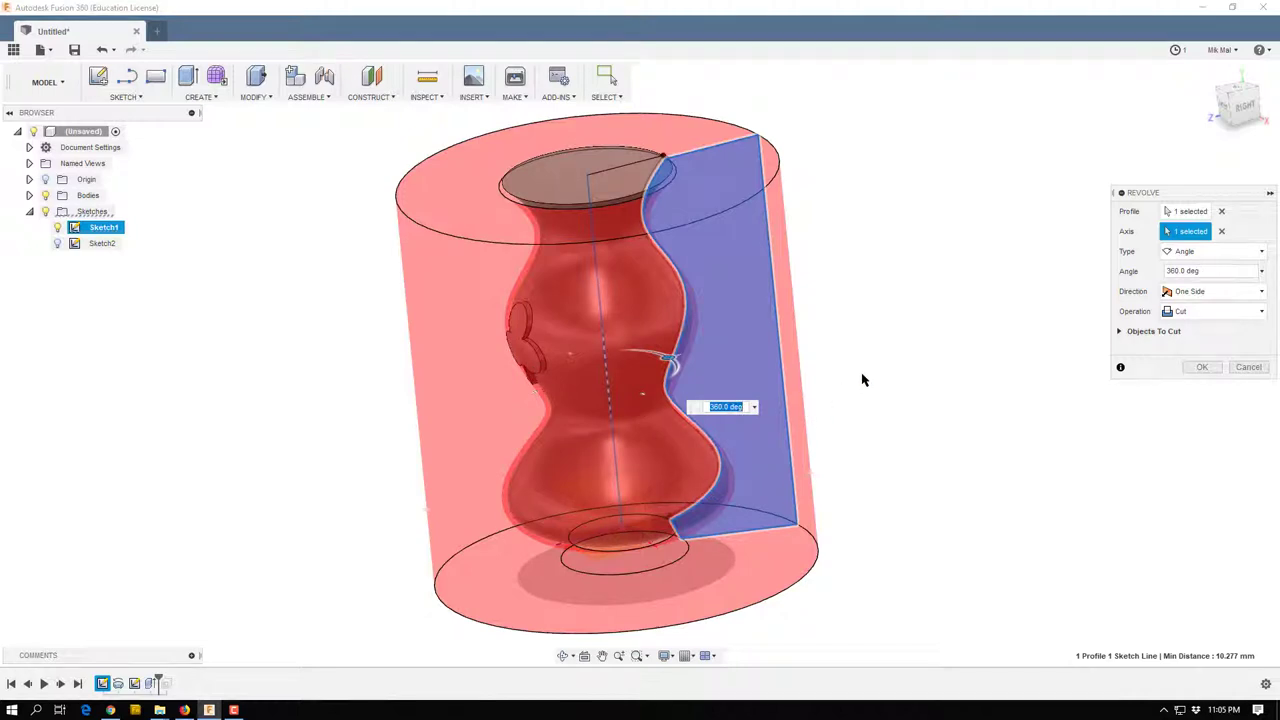
middle_click_drag(866, 376, 826, 346, "shift")
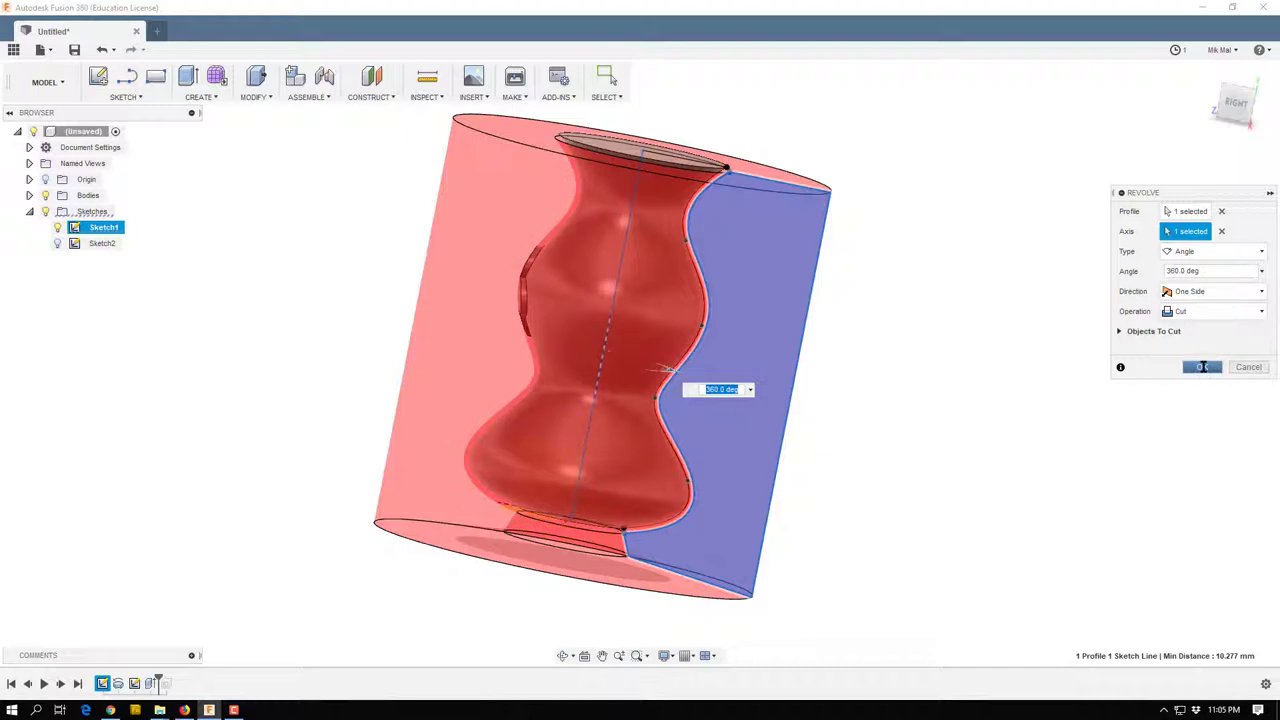
left_click(1203, 367)
Hide Sketch1 and roll the timeline forward to its last feature to restore the hollowed vase.
mouse_move(863, 443)
middle_mouse_down("shift")
mouse_move(925, 419)
mouse_move(923, 354)
mouse_move(886, 369)
mouse_move(817, 365)
mouse_move(789, 334)
mouse_move(837, 324)
mouse_move(900, 389)
middle_mouse_up("shift")
left_click(57, 227)
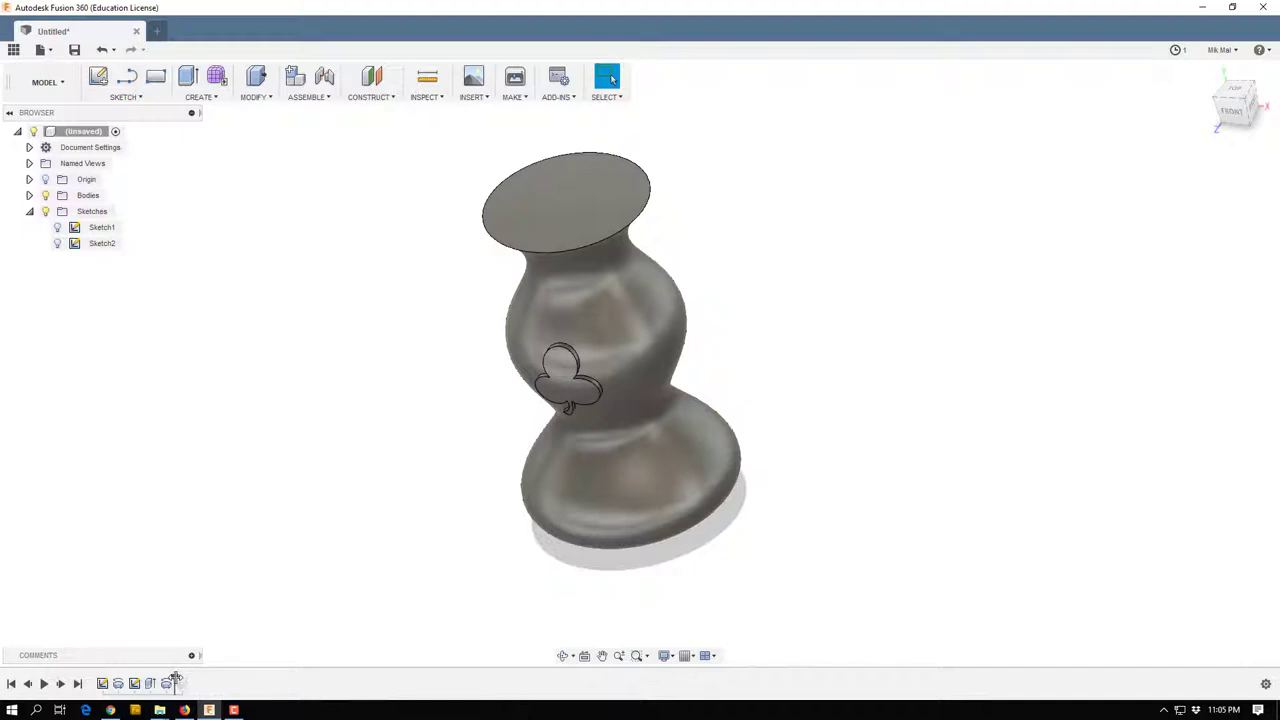
left_click_drag(175, 680, 190, 679)
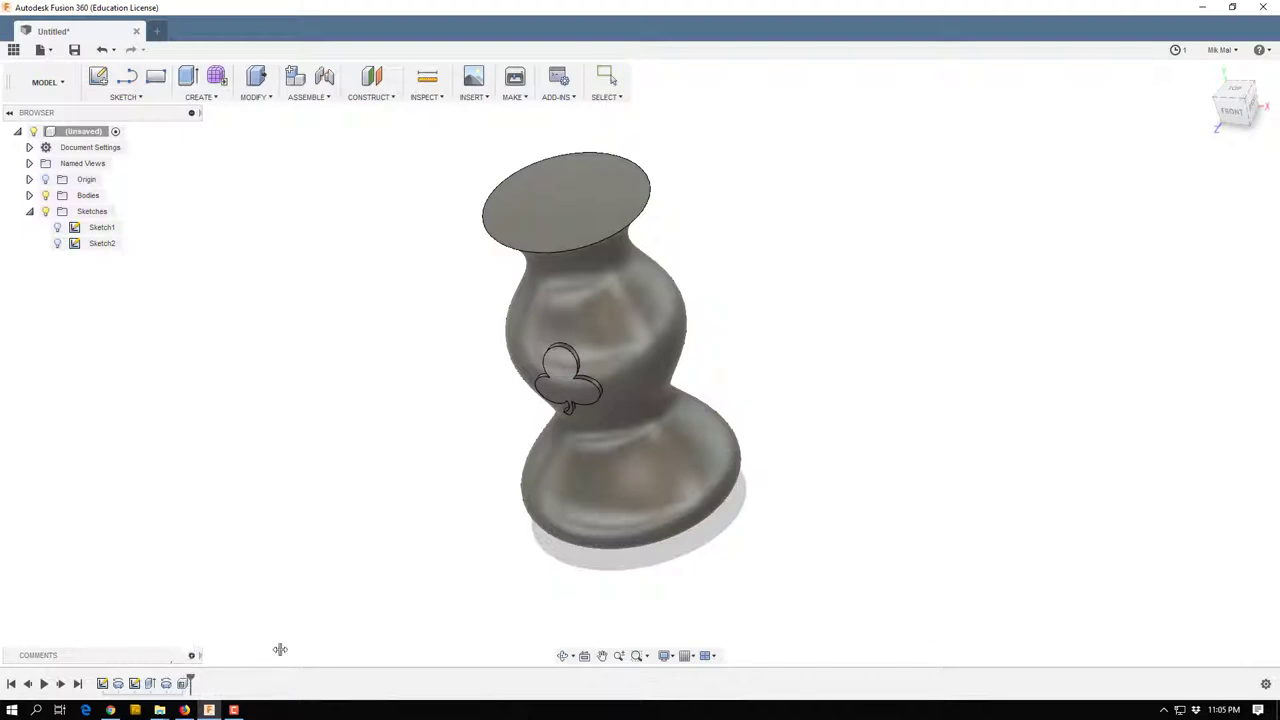
middle_click_drag(449, 449, 490, 320, "shift")
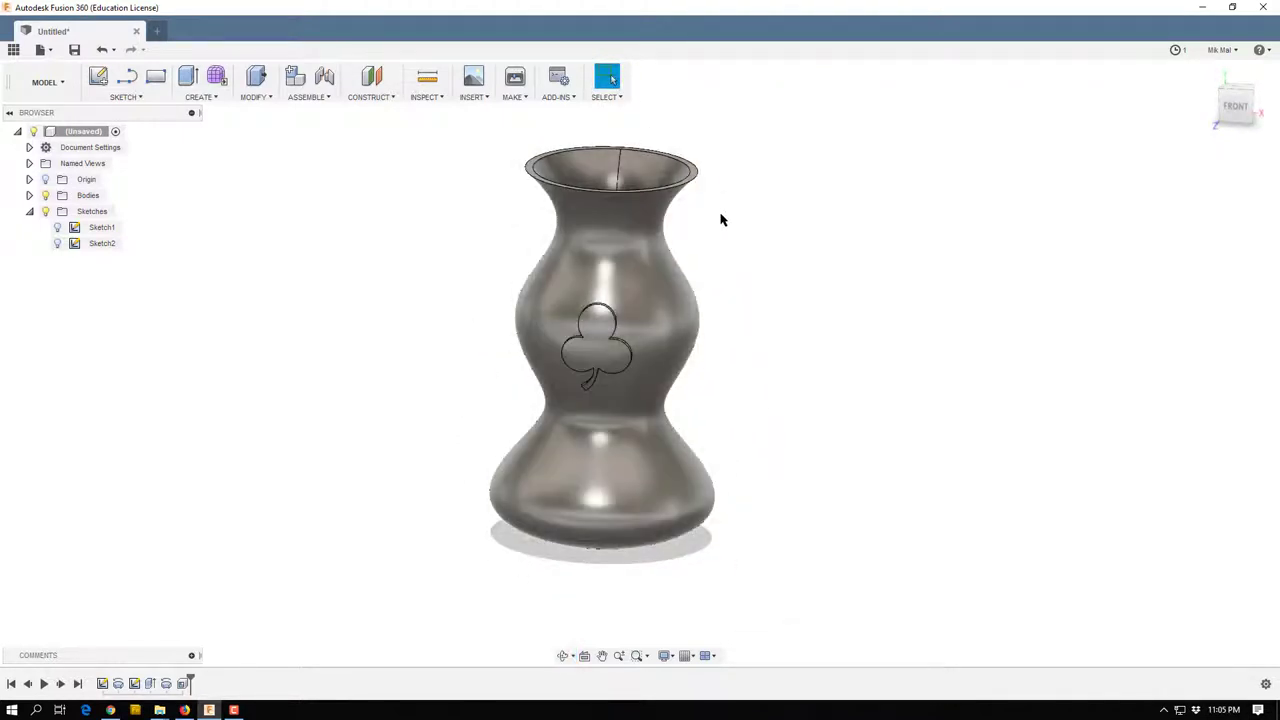
Fillet the outer edge of the vase's rim with a 1 mm radius.
scroll(686, 143, "down", 2)
scroll(686, 143, "up", 5)
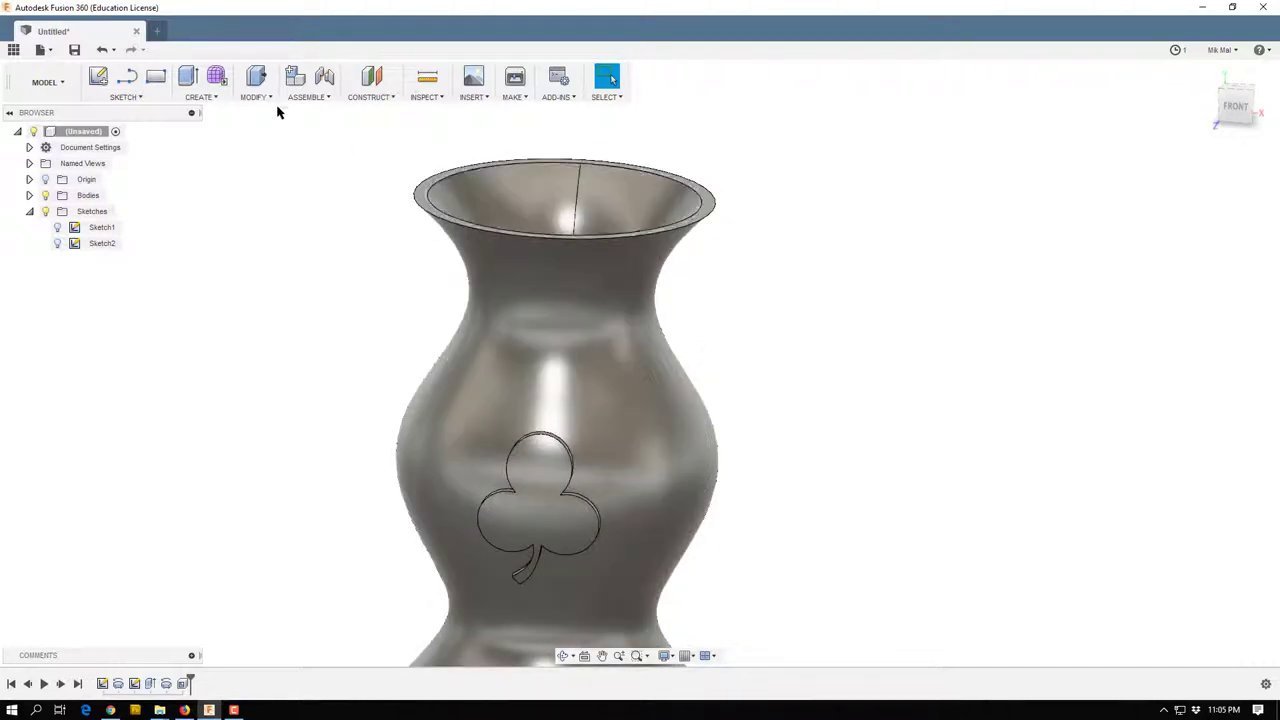
key("f")
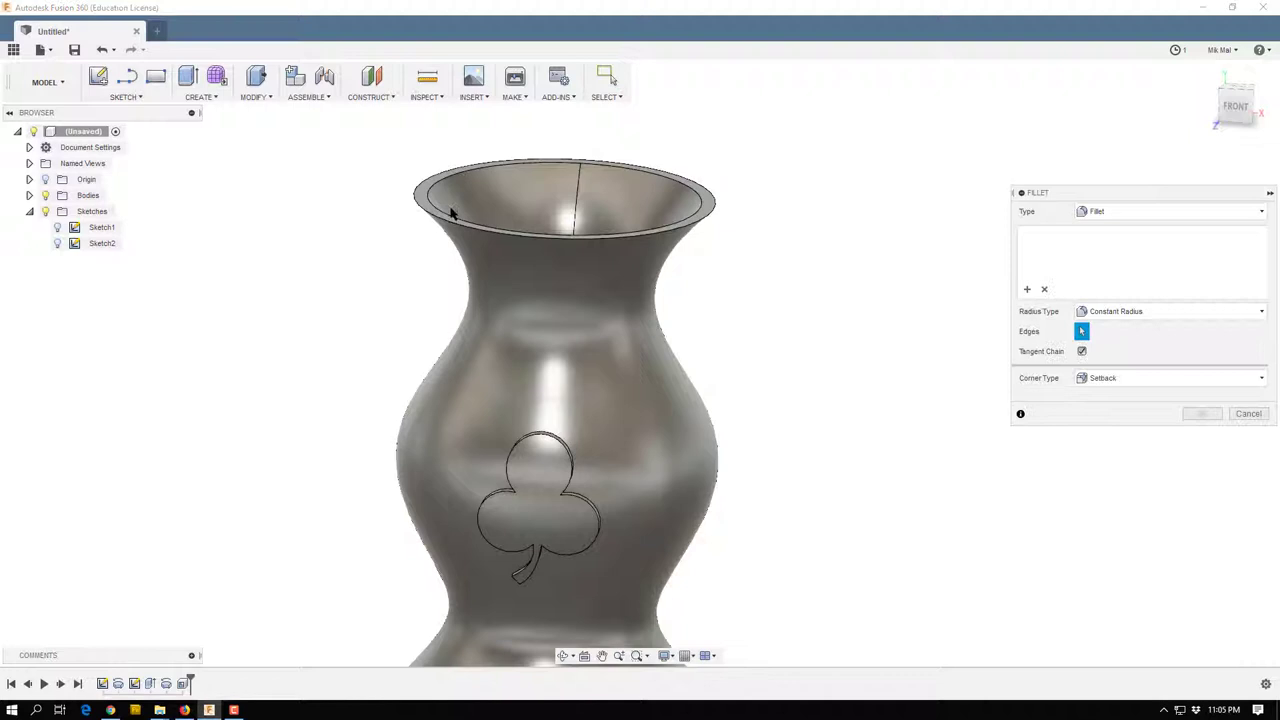
left_click(429, 210)
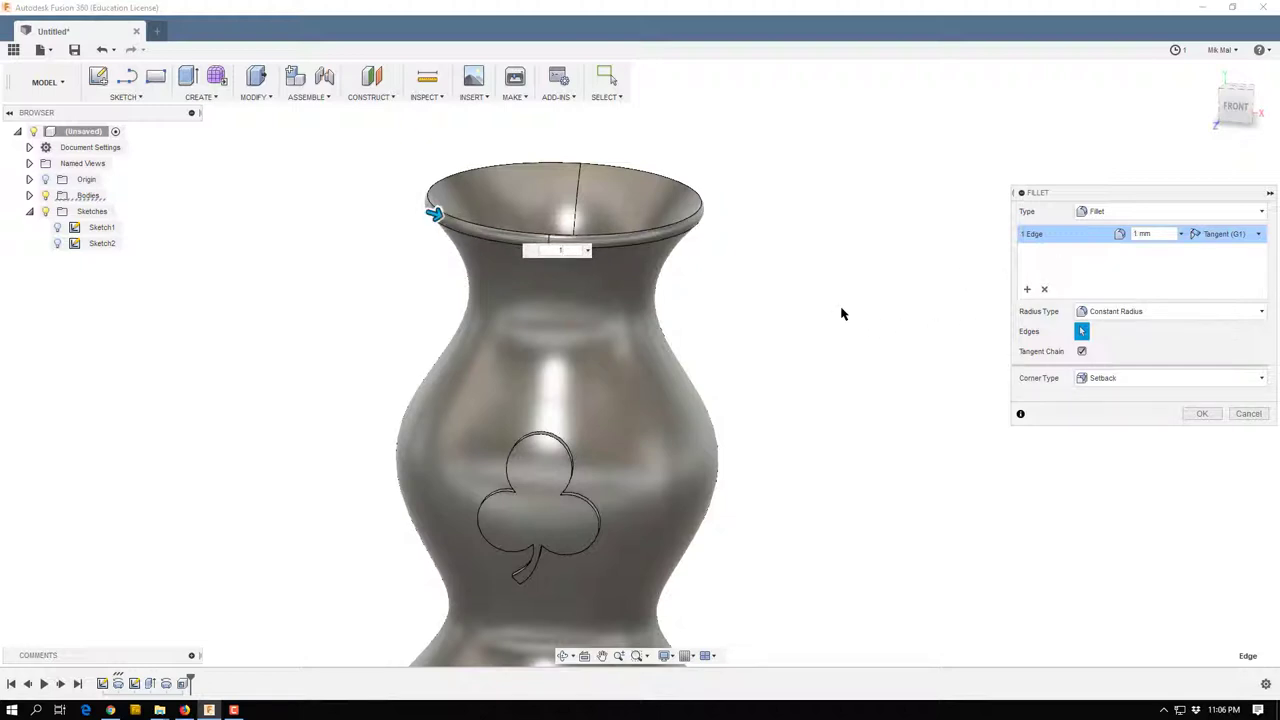
key("Return")
mouse_move(771, 286)
middle_mouse_down("shift")
mouse_move(747, 313)
mouse_move(734, 286)
mouse_move(757, 257)
mouse_move(834, 263)
mouse_move(829, 186)
mouse_move(759, 204)
middle_mouse_up("shift")
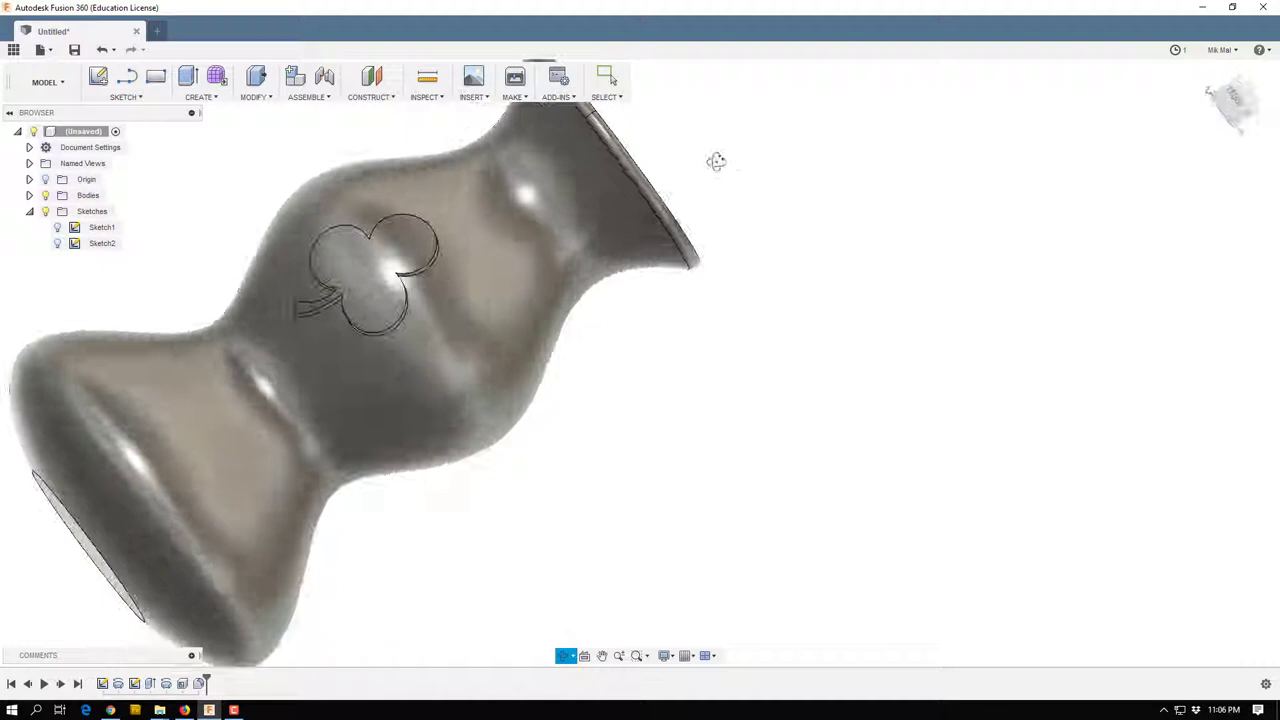
left_click_drag(716, 161, 771, 146)
key("Escape")
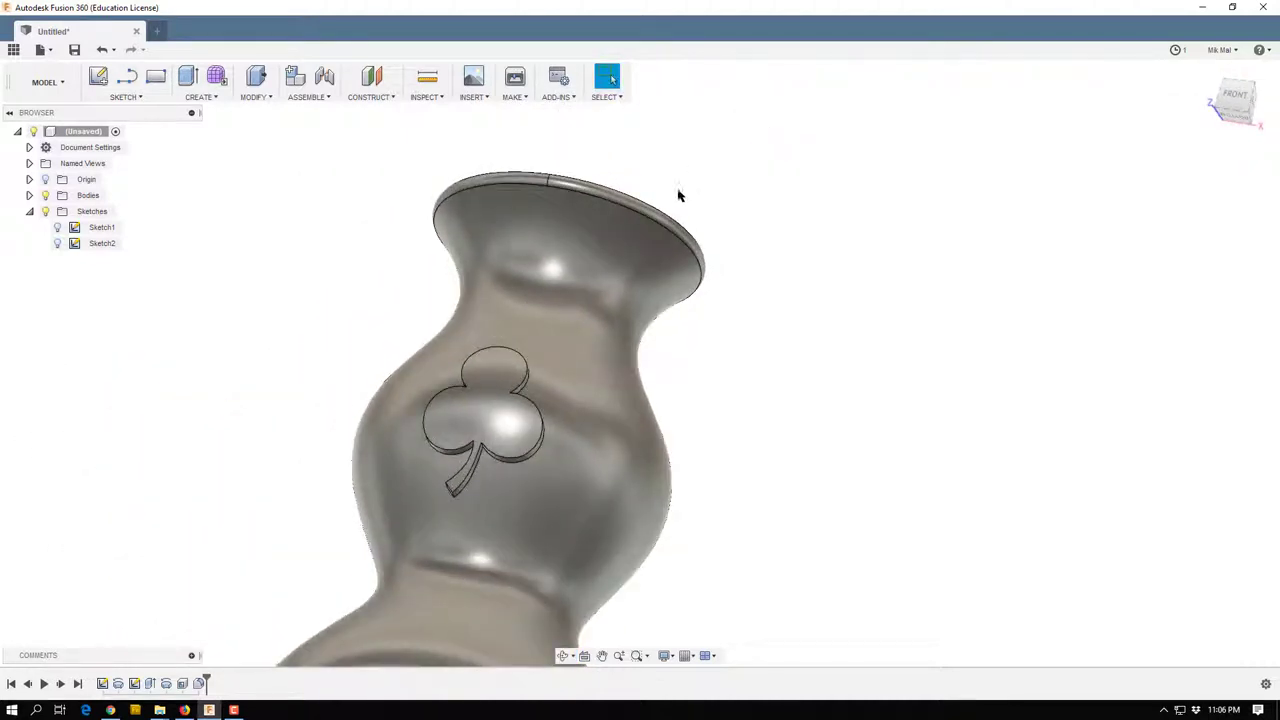
Try to fillet the front outline edges of the club and its stem with a 1 mm radius.
key("f")
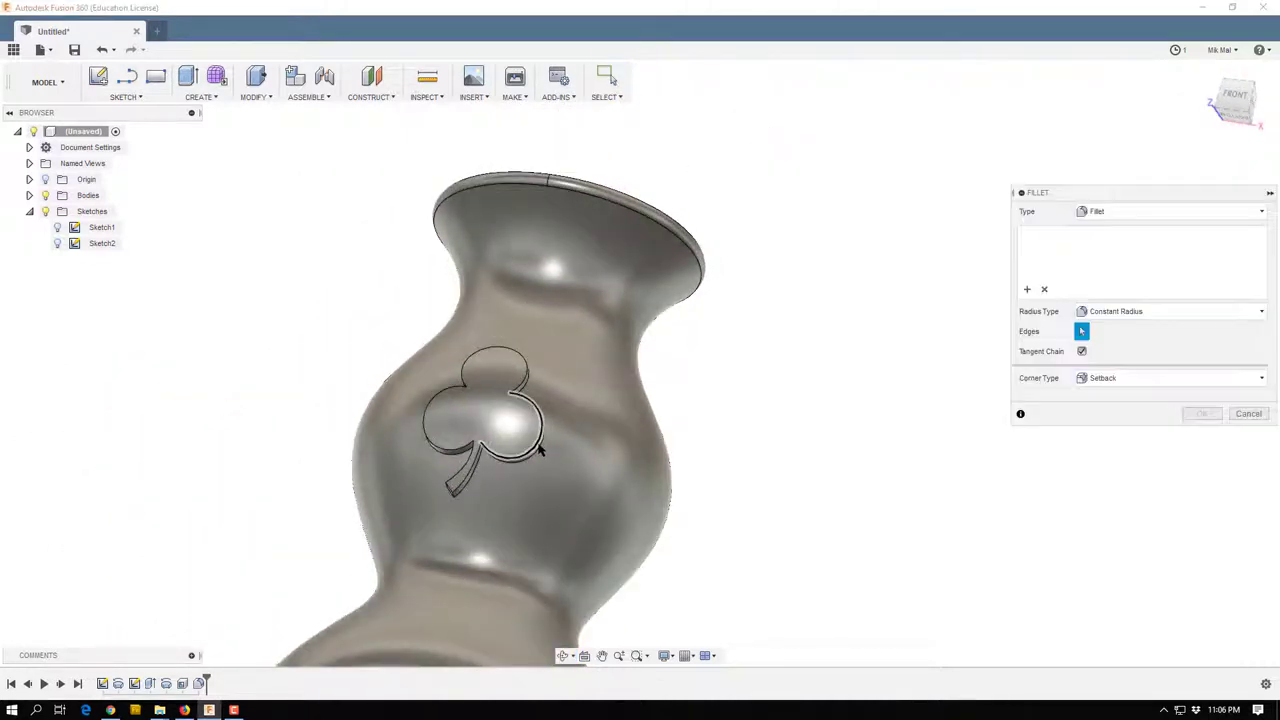
left_click(536, 447)
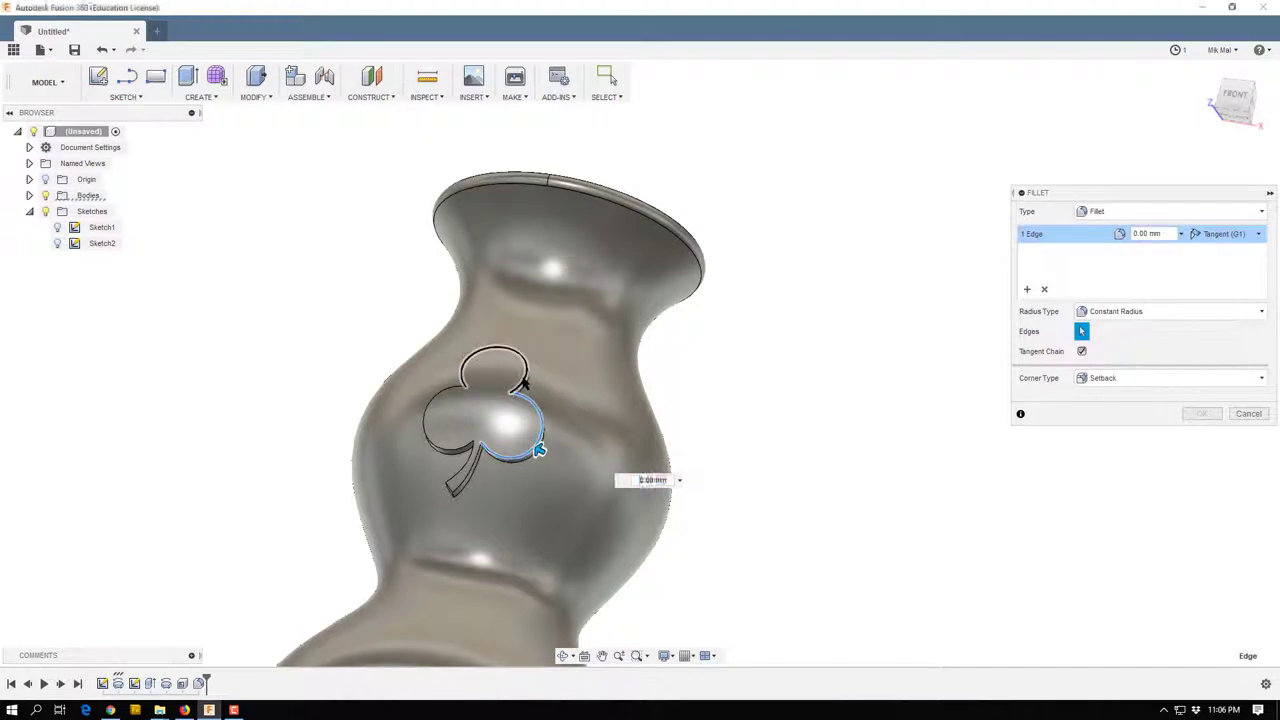
left_click(428, 420)
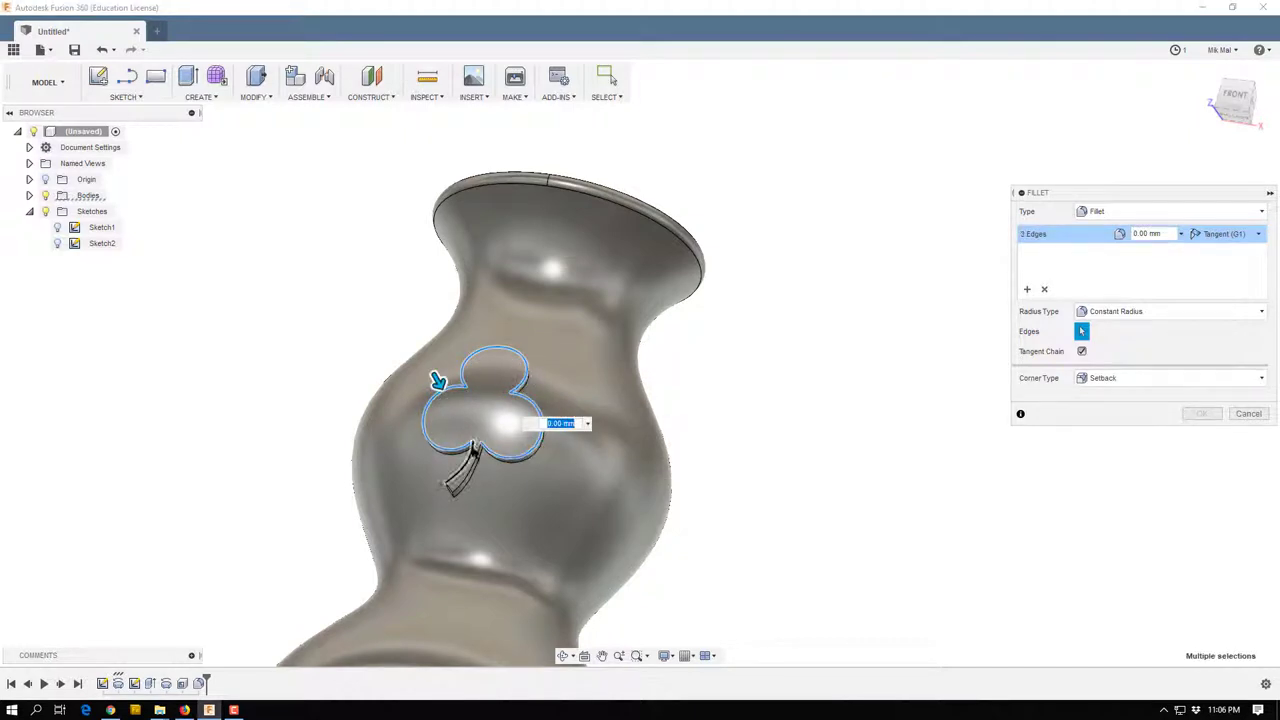
left_click(474, 455)
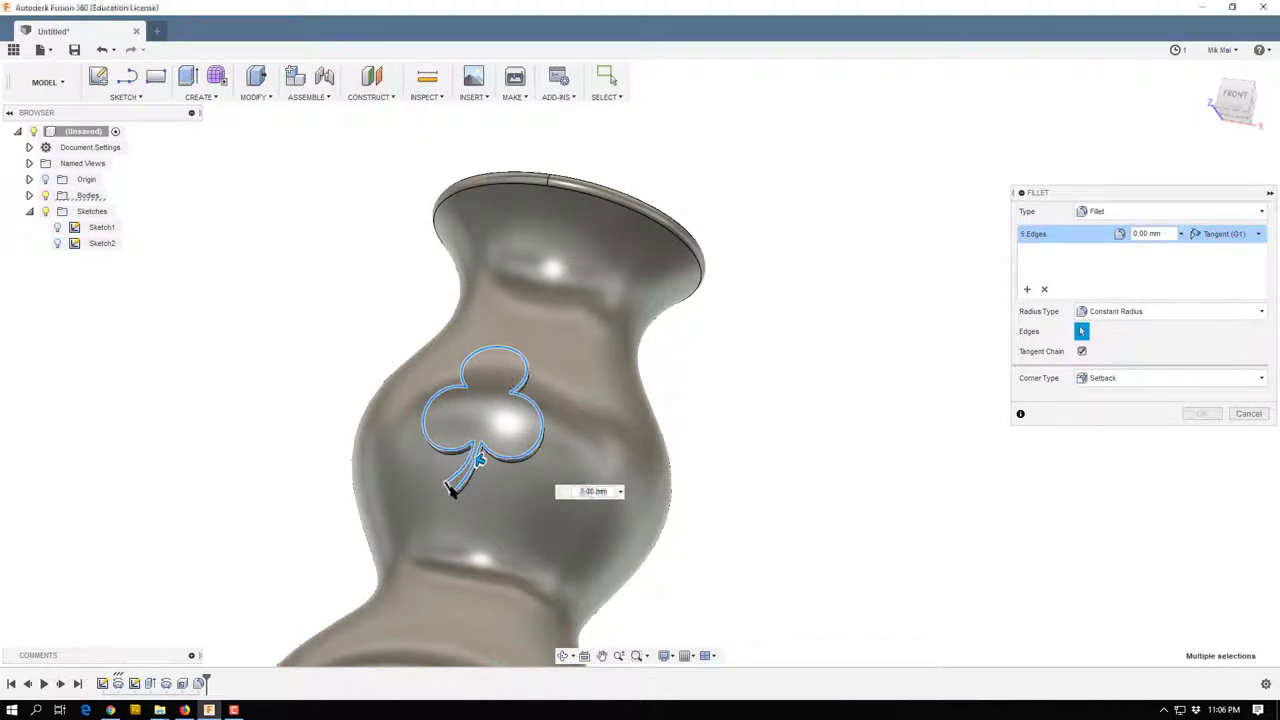
left_click(452, 484)
key("BackSpace")
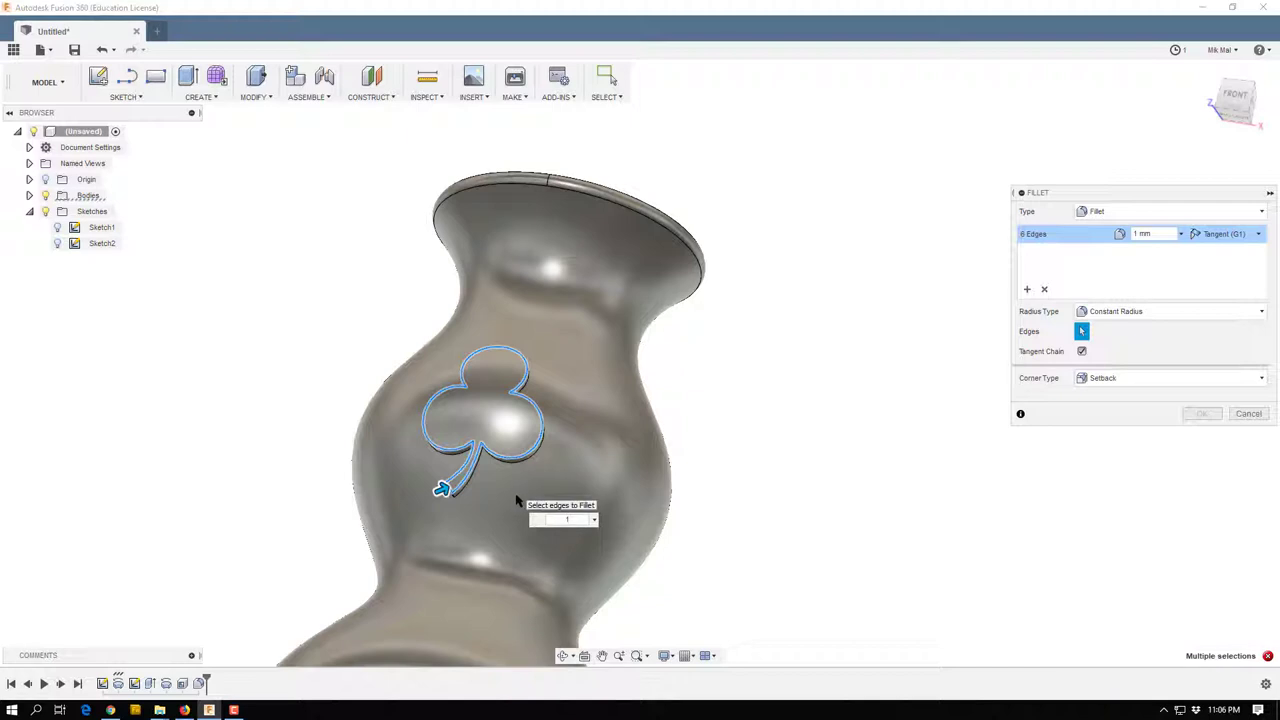
left_click(1248, 413)
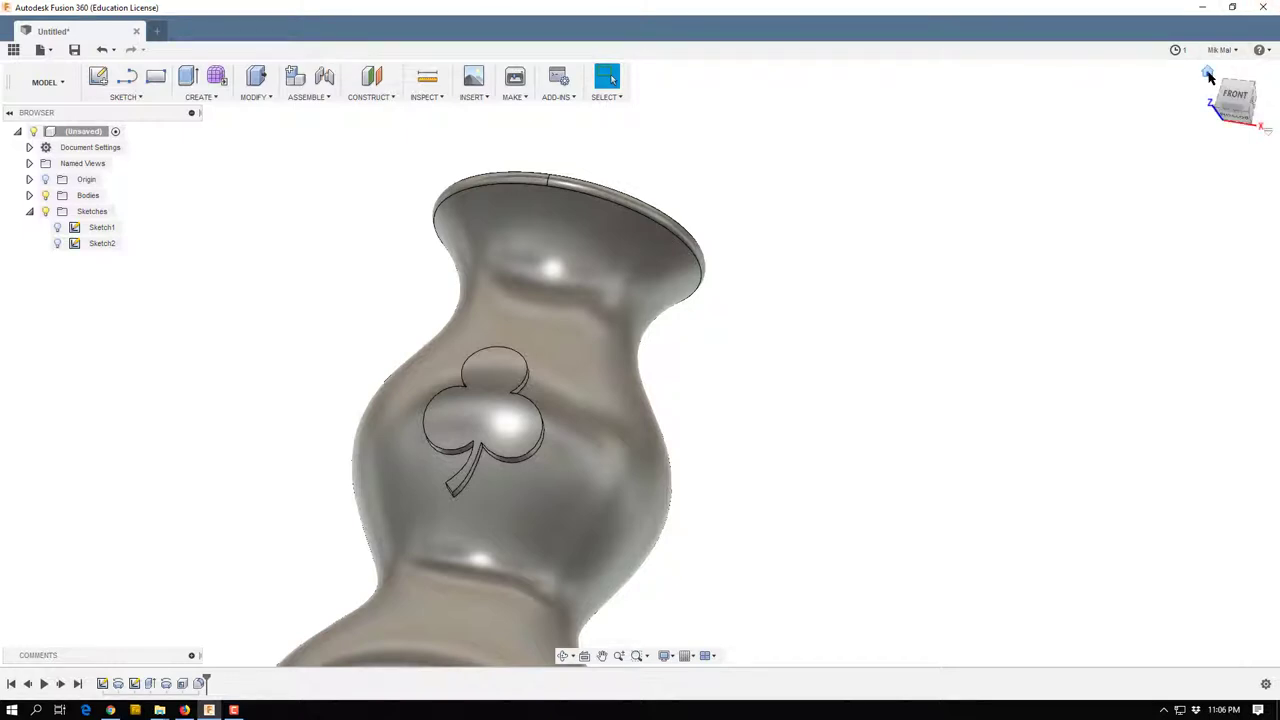
left_click(1208, 76)
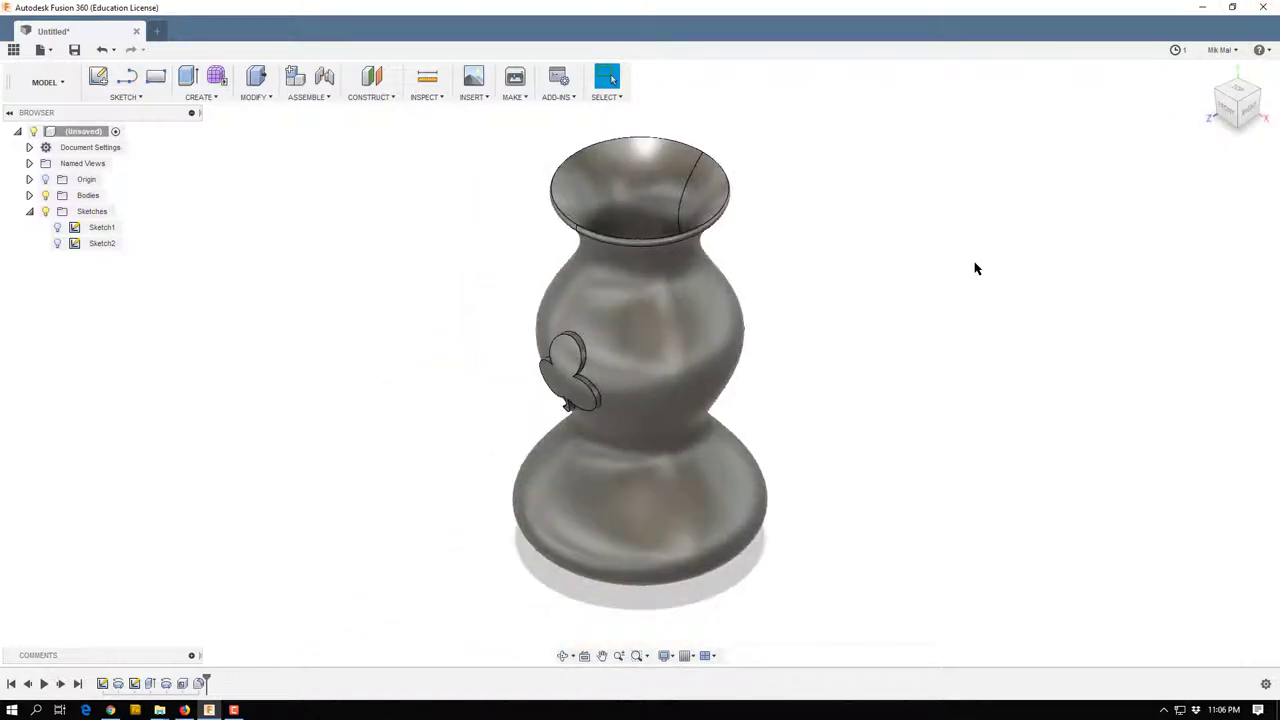